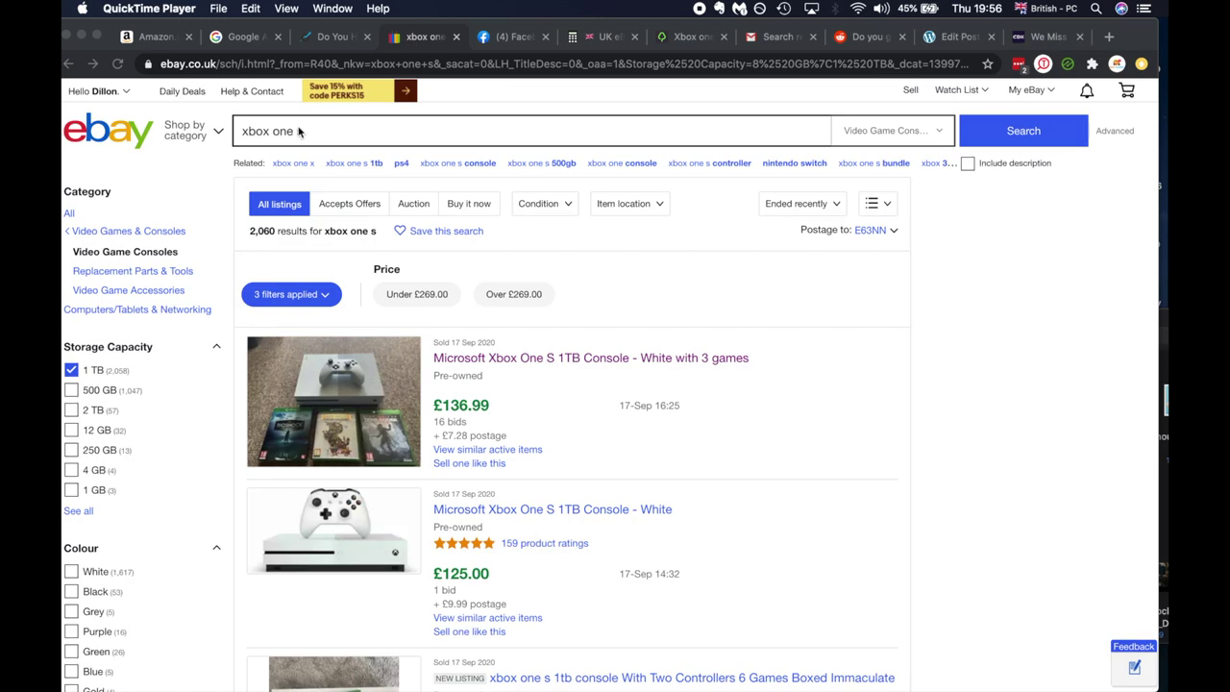
Review the storage, condition, completed and sold item filters applied to the xbox one s search on eBay.
scroll(384, 262, "down", 3)
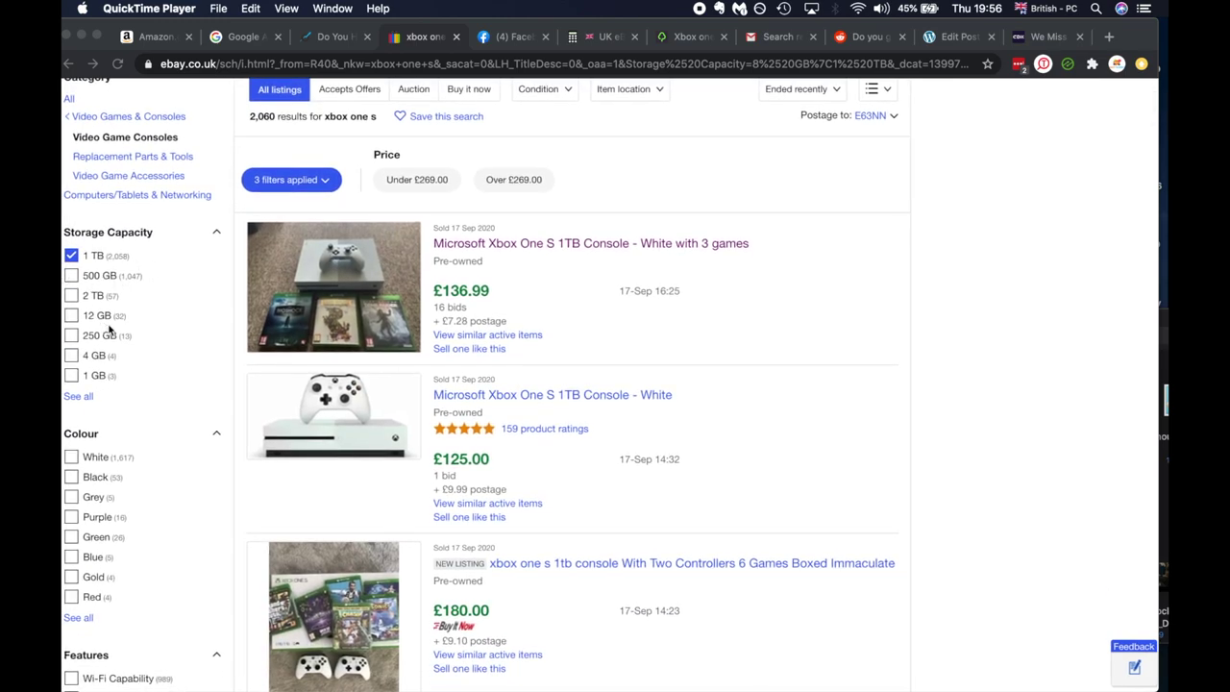
scroll(156, 316, "down", 9)
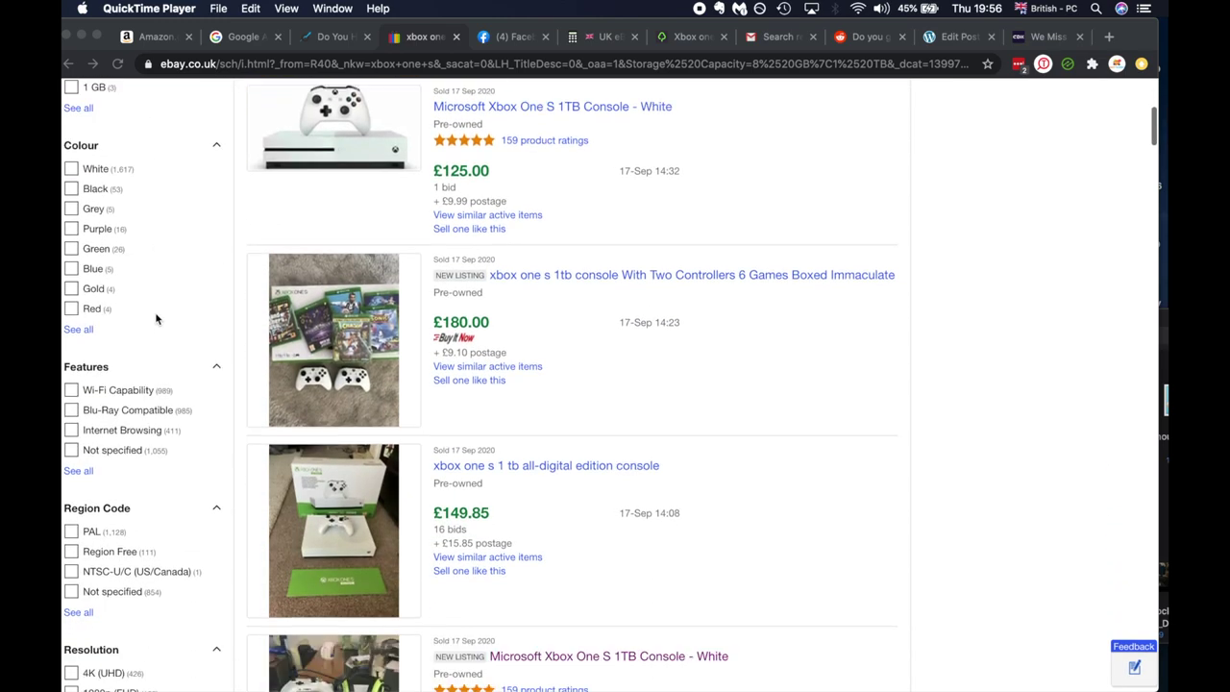
scroll(152, 352, "down", 13)
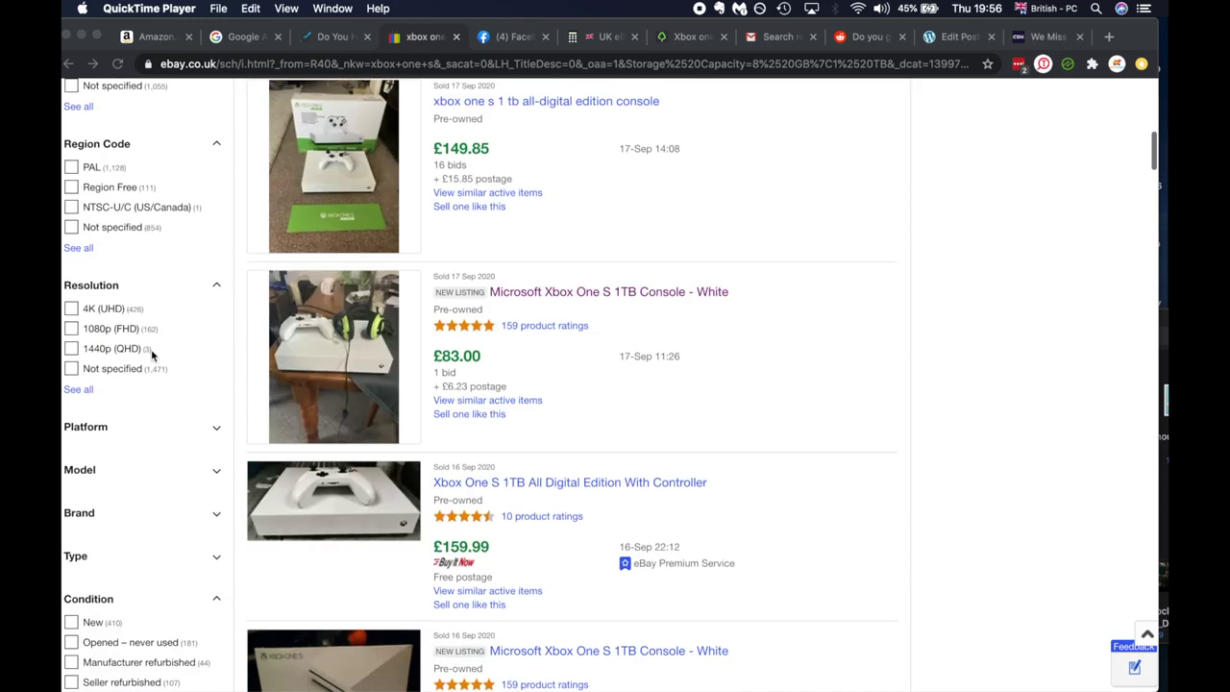
scroll(151, 356, "down", 2)
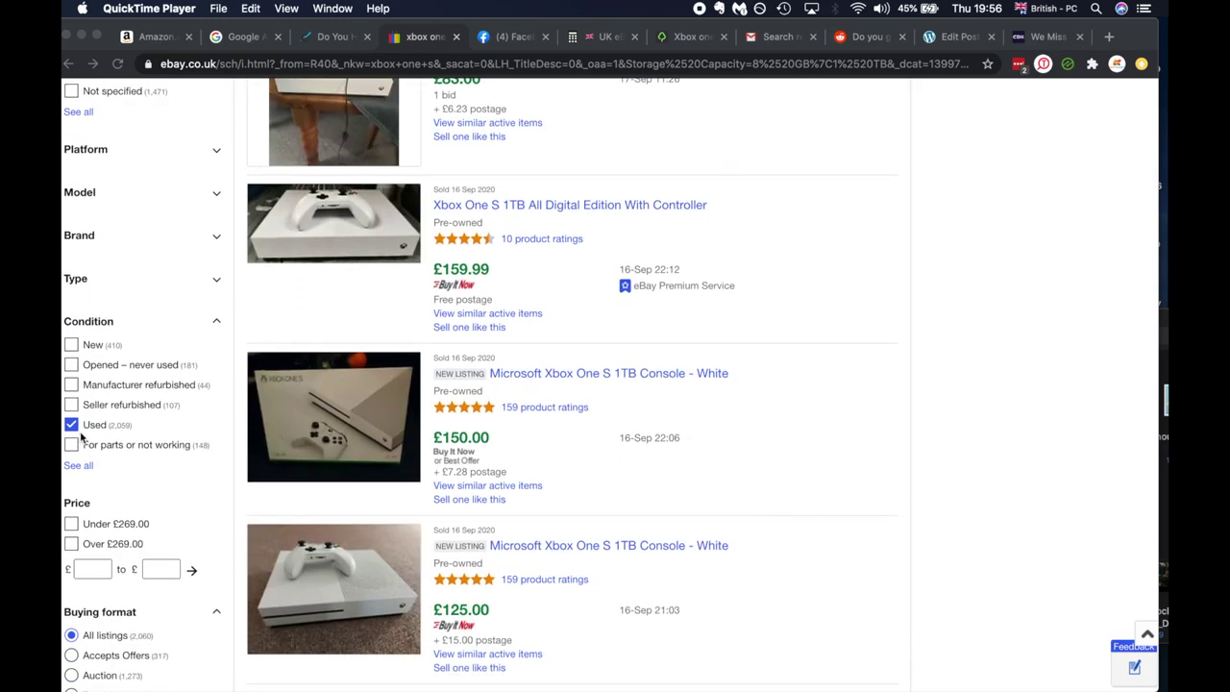
scroll(80, 434, "down", 4)
scroll(135, 290, "down", 8)
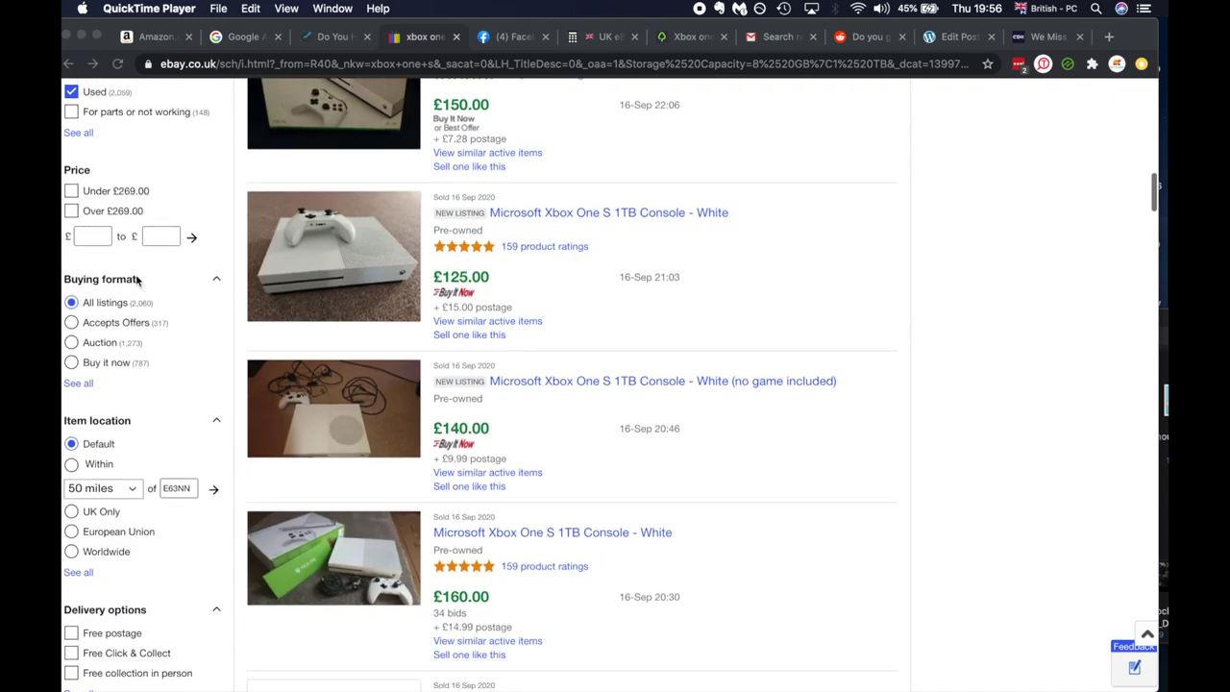
scroll(138, 276, "down", 9)
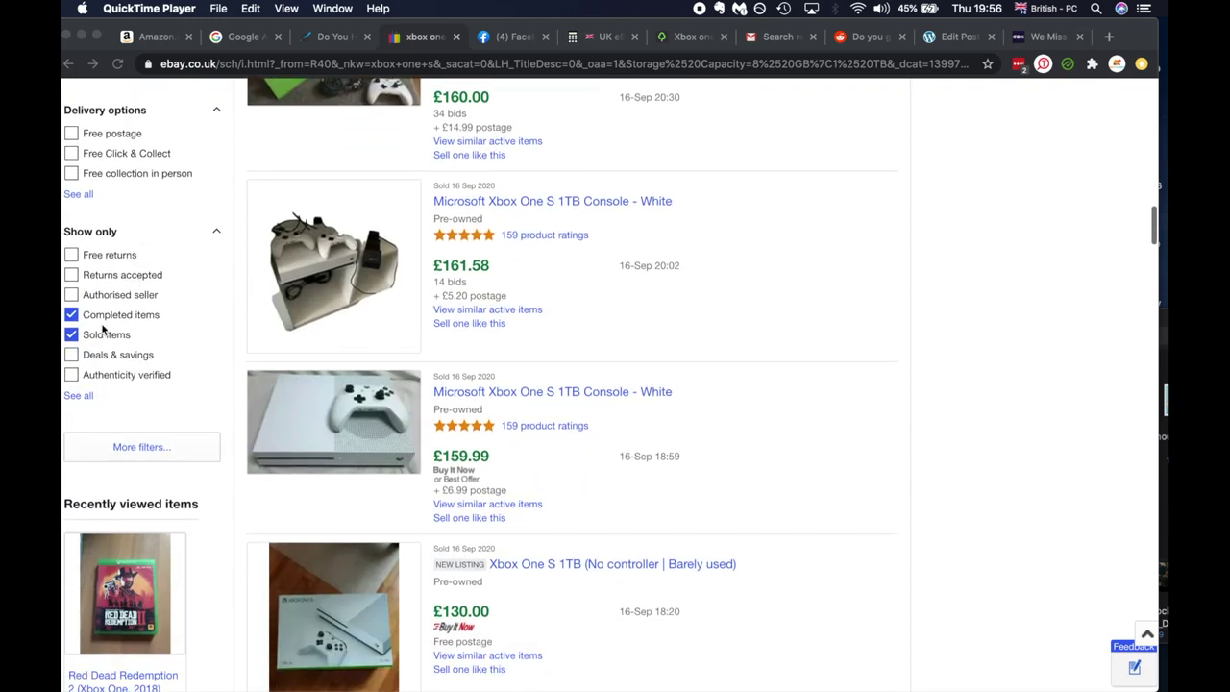
scroll(144, 253, "up", 2)
scroll(307, 341, "up", 20)
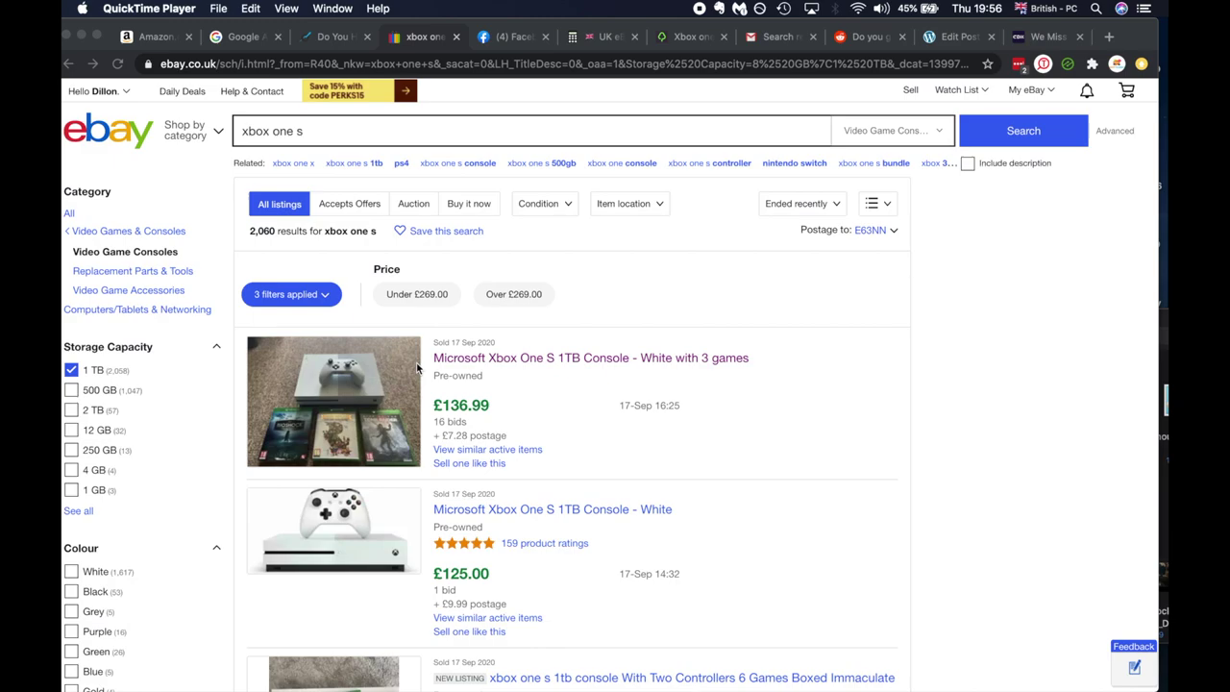
Examine the sale prices and postage costs of the sold used Xbox One S 1TB listings.
scroll(417, 367, "down", 10)
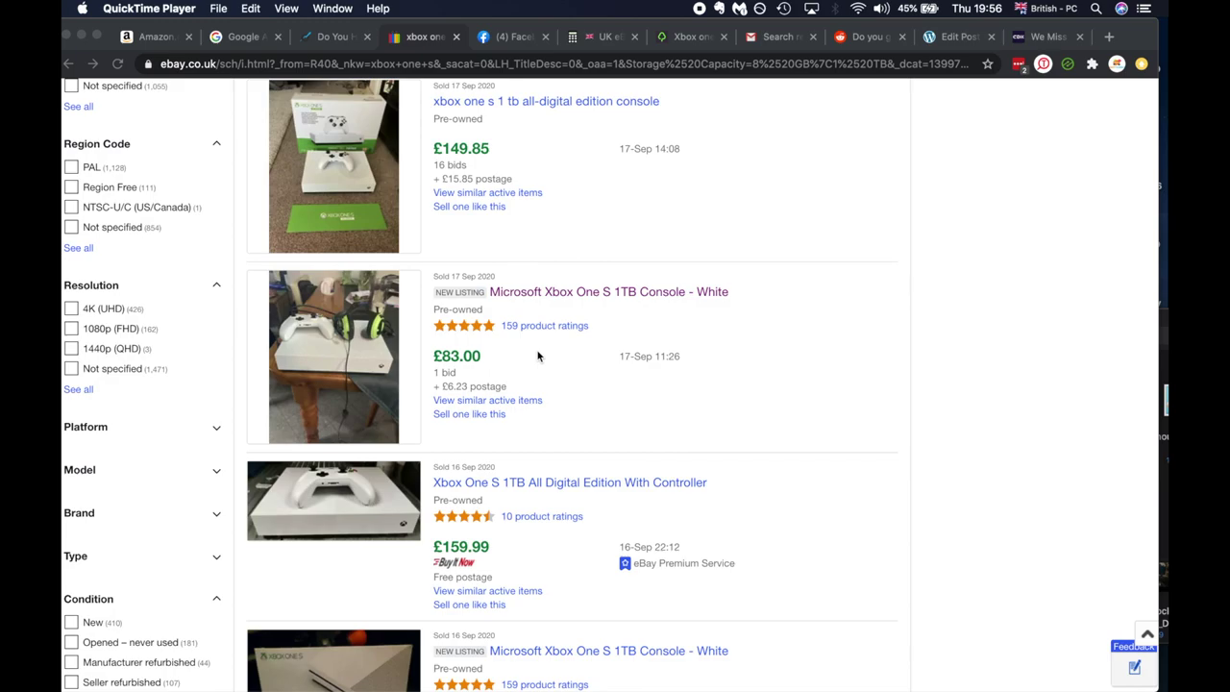
scroll(538, 357, "down", 5)
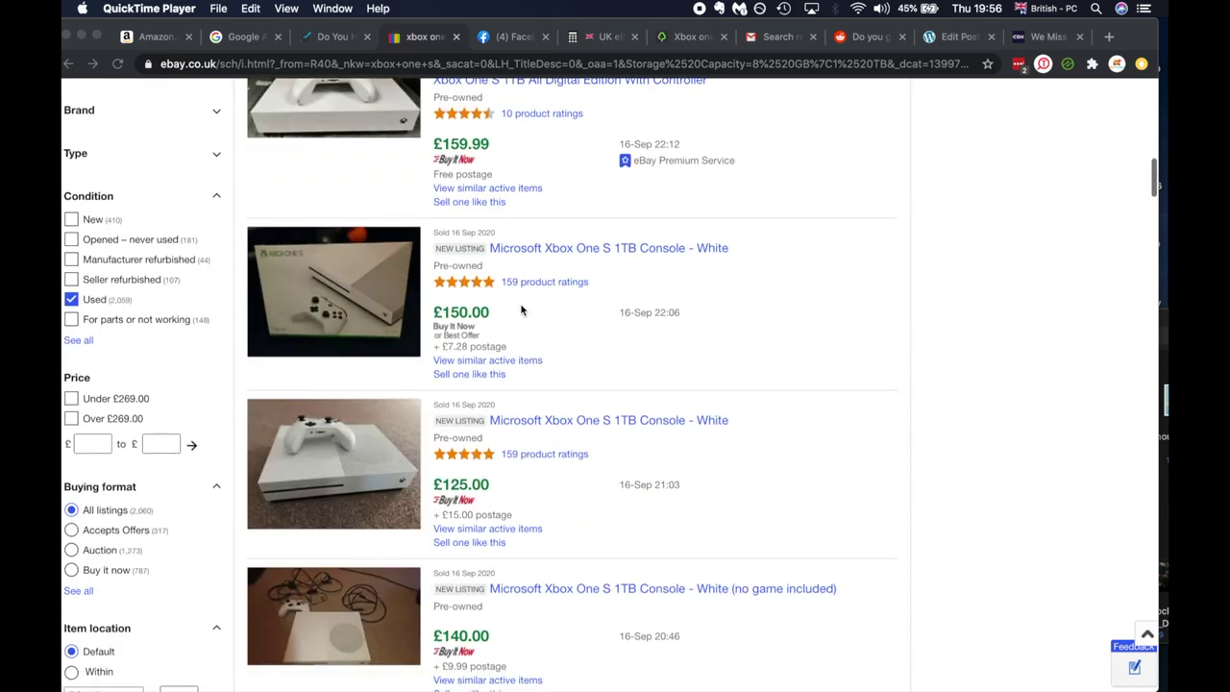
scroll(521, 310, "down", 6)
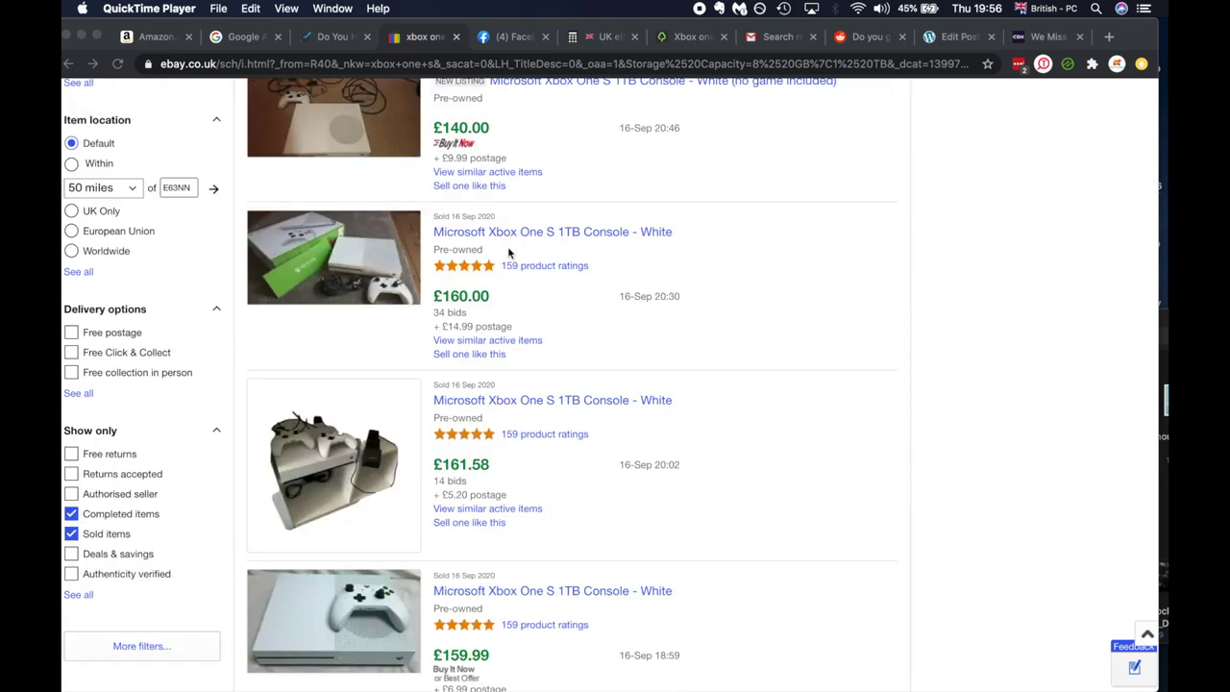
scroll(573, 375, "down", 3)
scroll(574, 378, "up", 4)
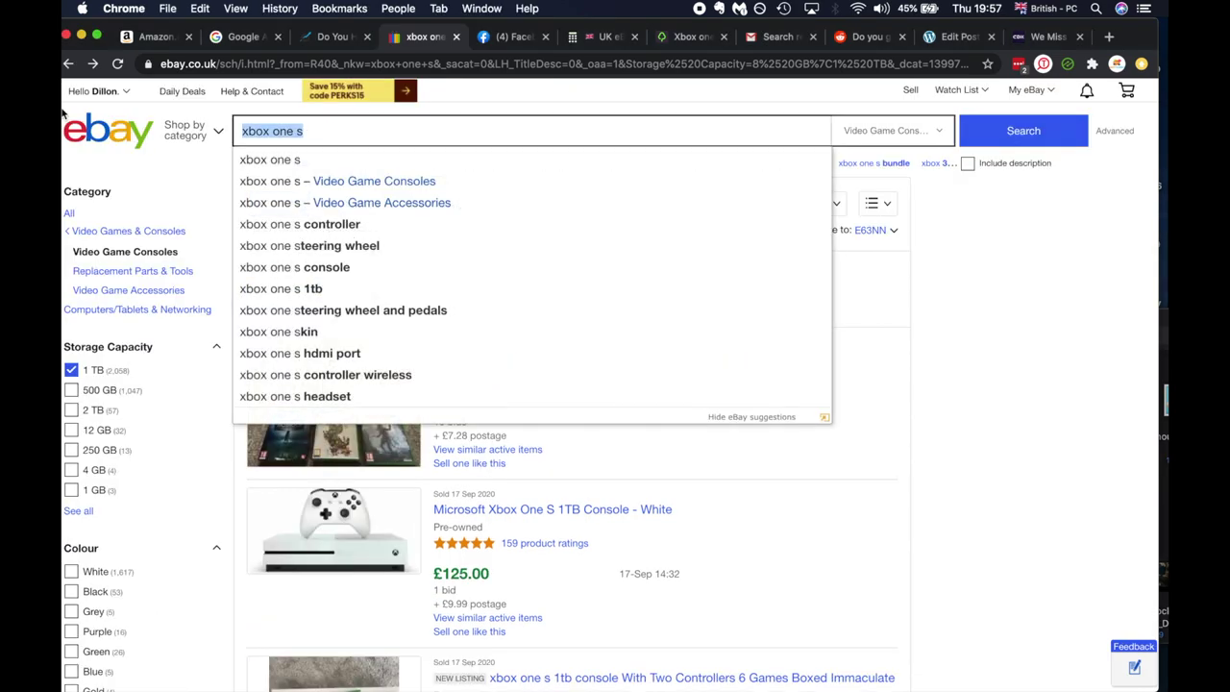
Search eBay for the suggested phrase "red dead redemption 2 xbox one".
type("RED DEAD")
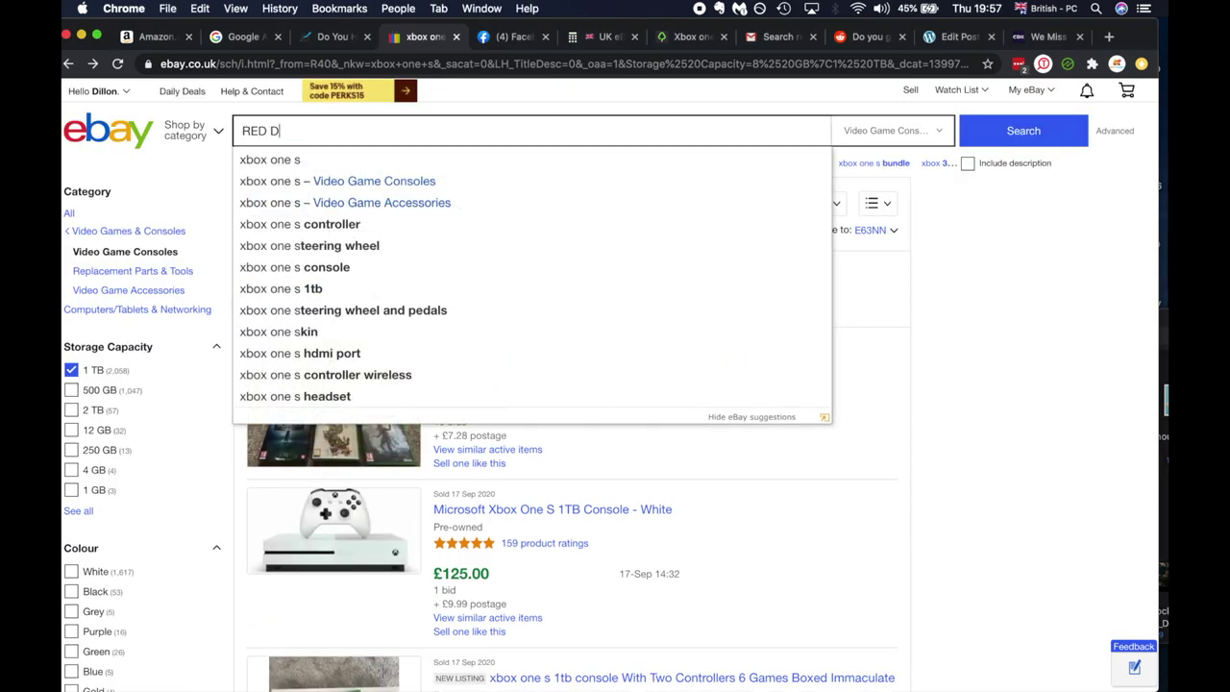
key("Down")
key("Down")
key("Down")
key("Down")
key("Down")
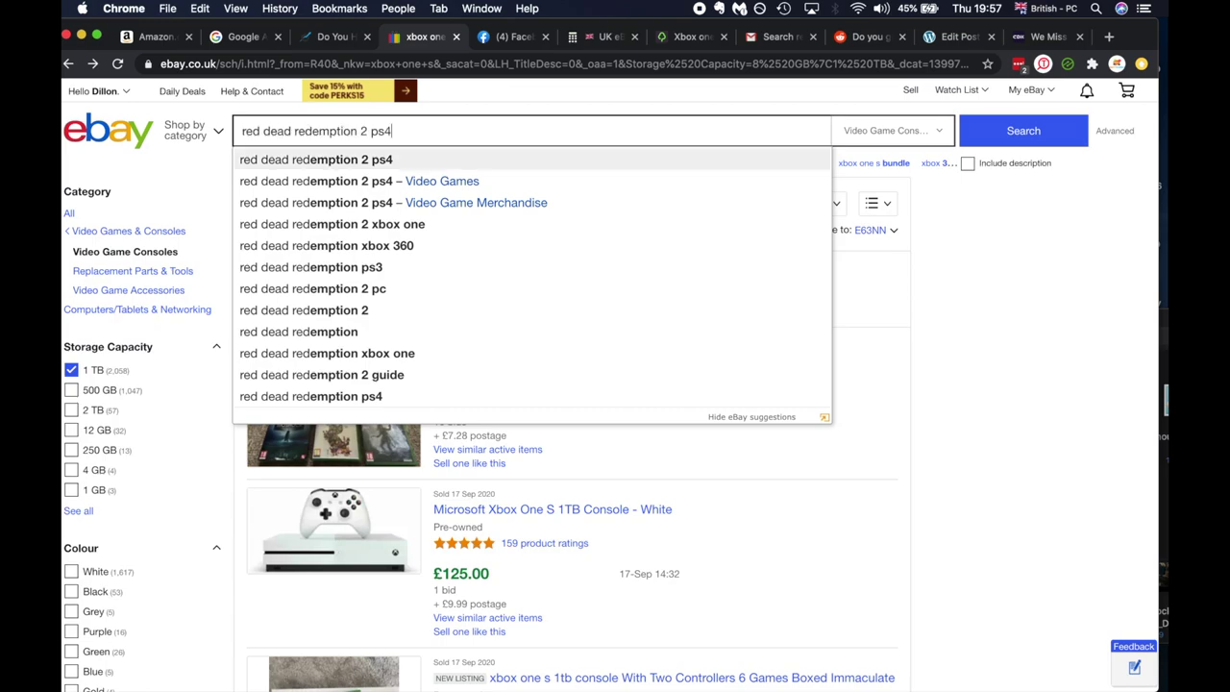
key("Up")
key("Return")
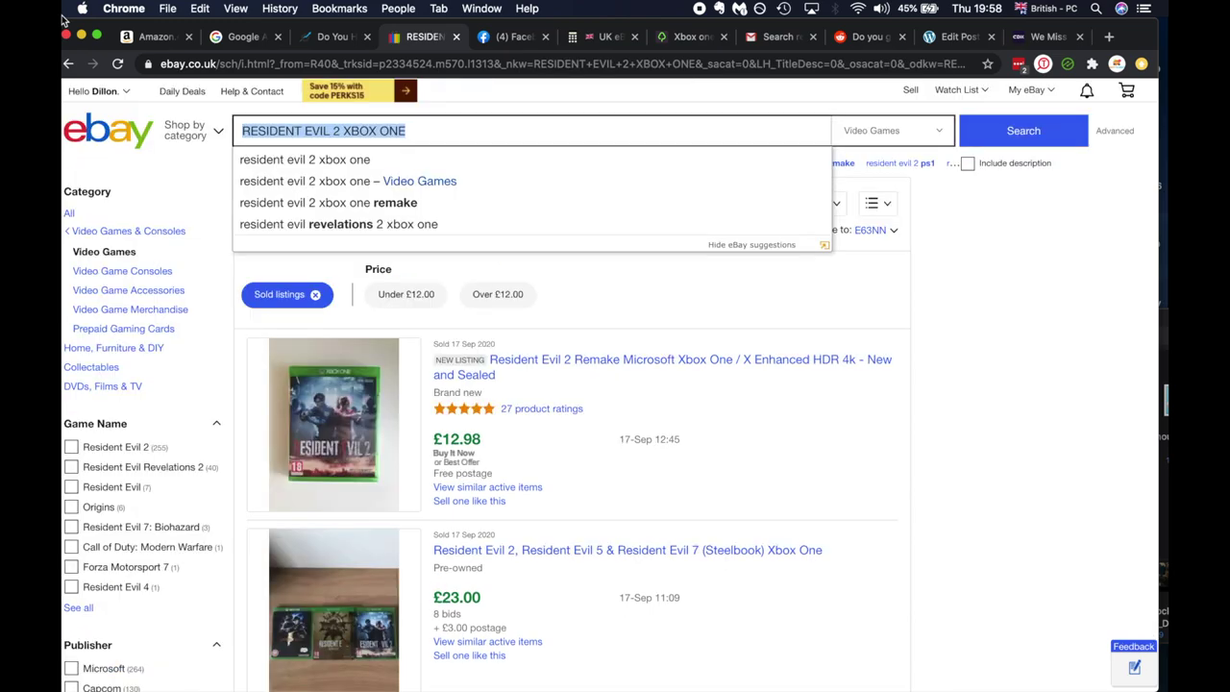
Search eBay for "XBOX ONE S" and look through the sold listings.
type("XBOX")
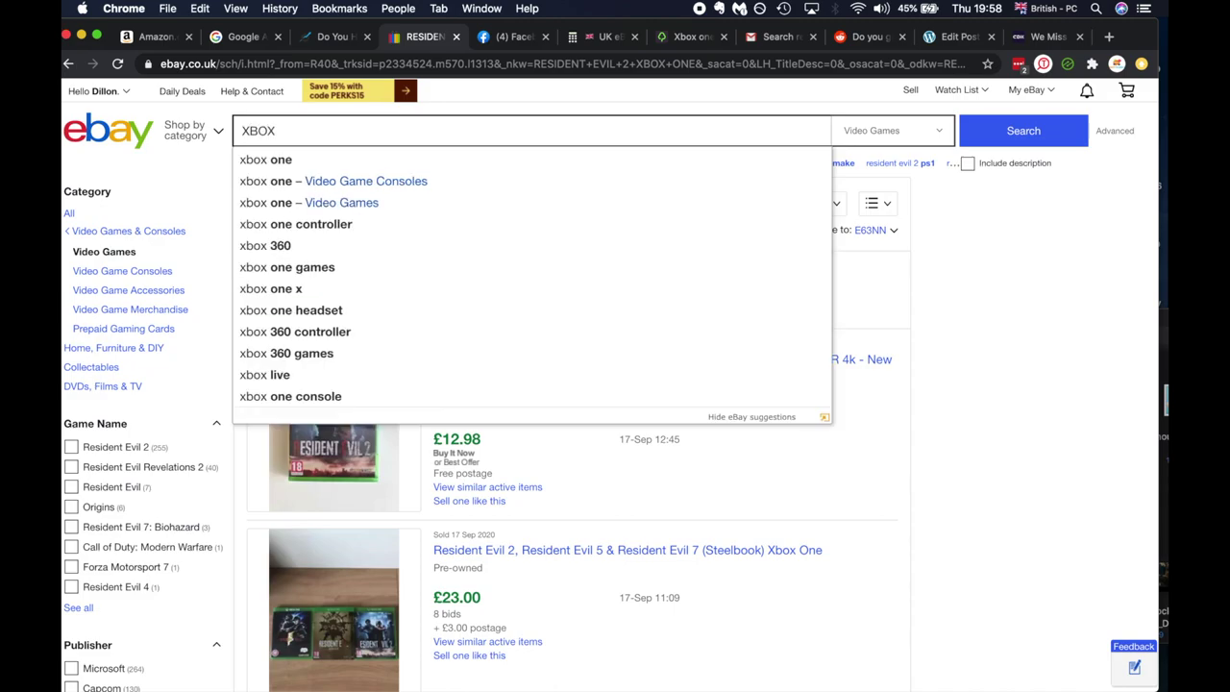
type(" ONE S")
key("Return")
scroll(387, 345, "down", 8)
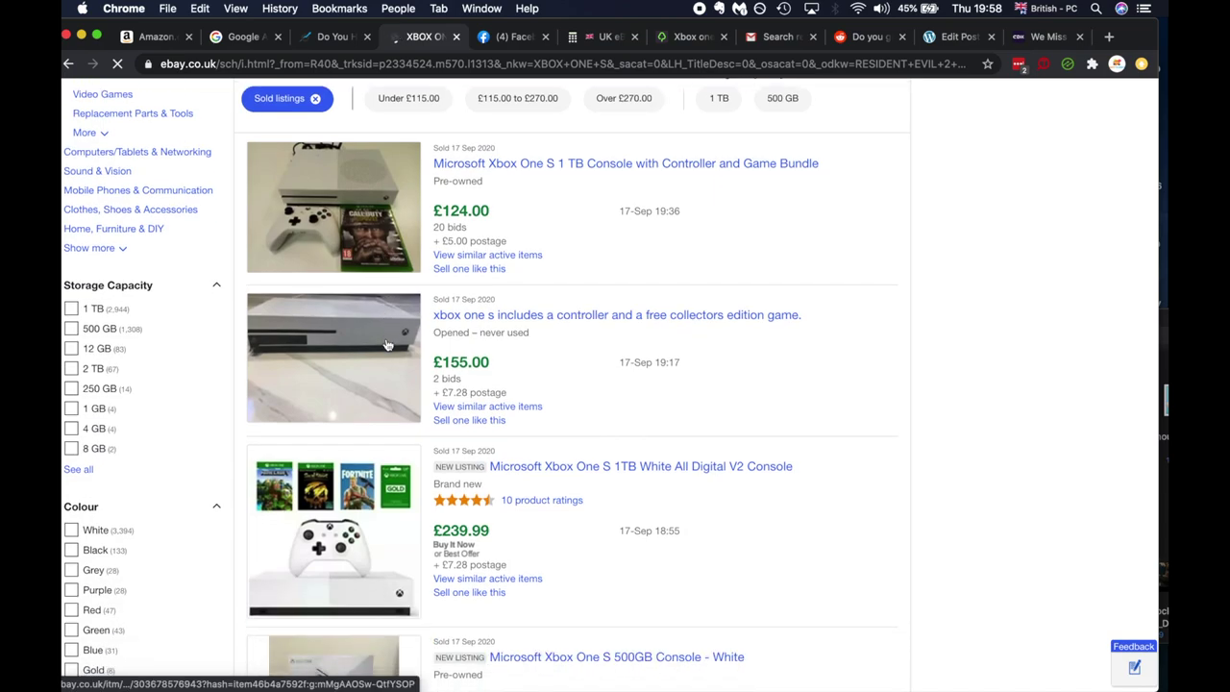
scroll(387, 345, "down", 1)
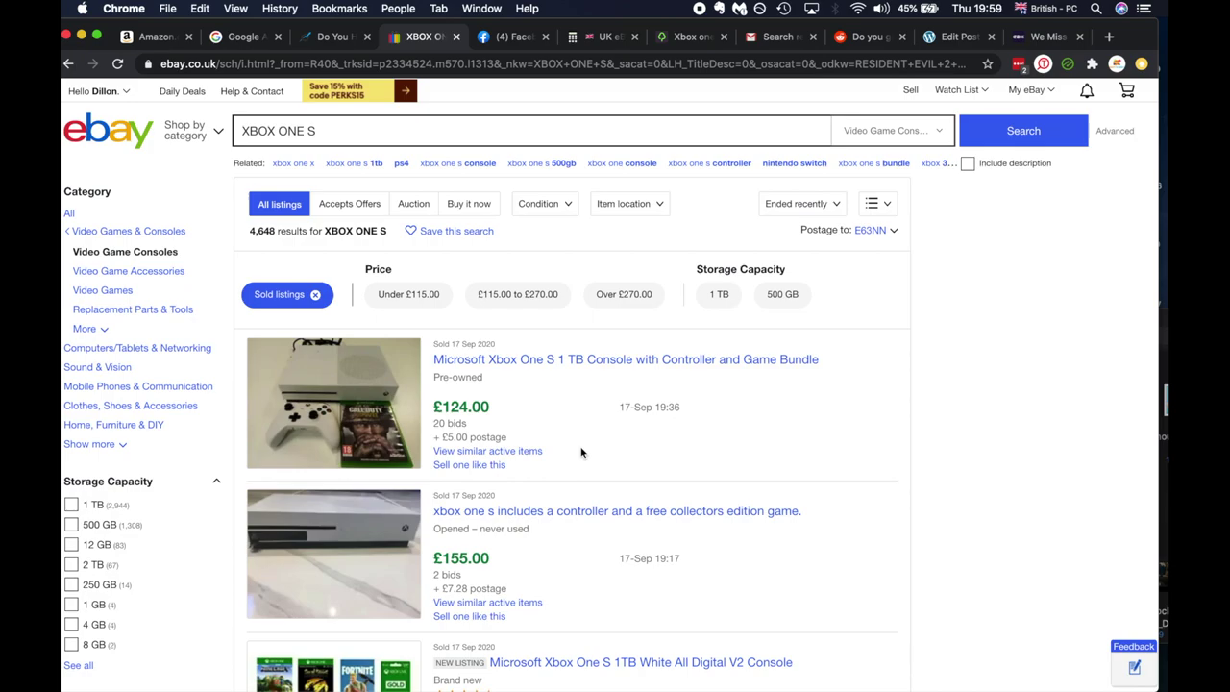
Switch to the UK eBay fee calculator and check its sold price and shipping charge entries.
left_click(608, 45)
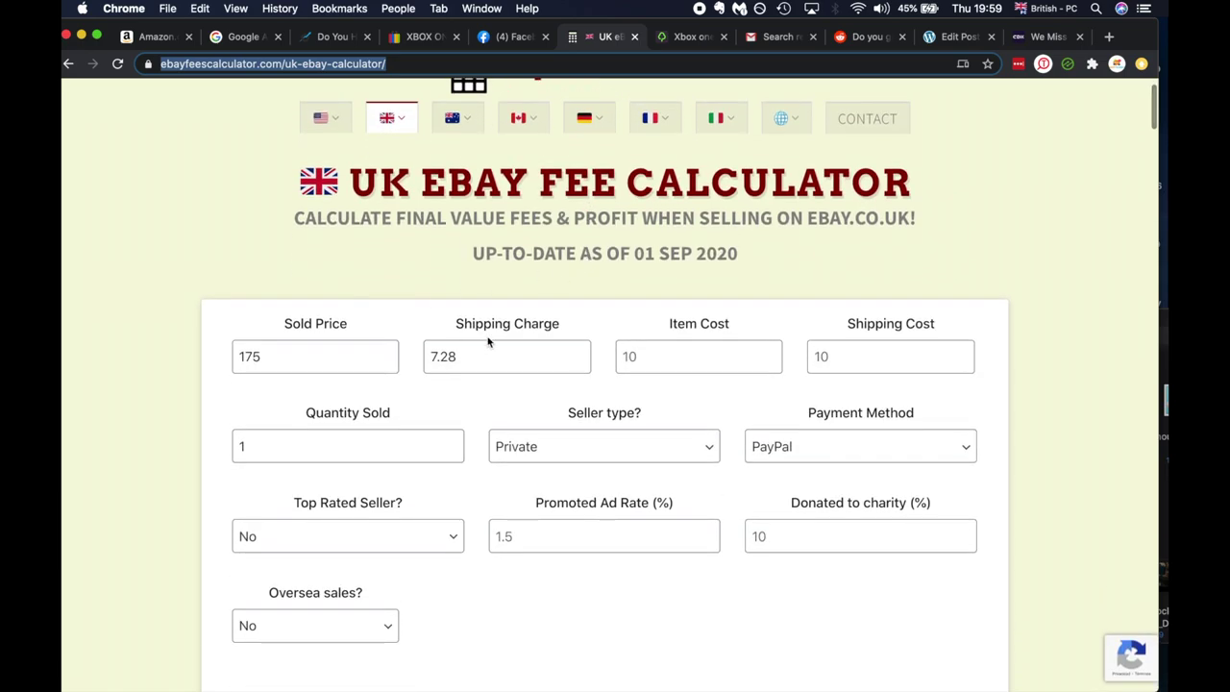
scroll(456, 324, "down", 1)
left_click(294, 417)
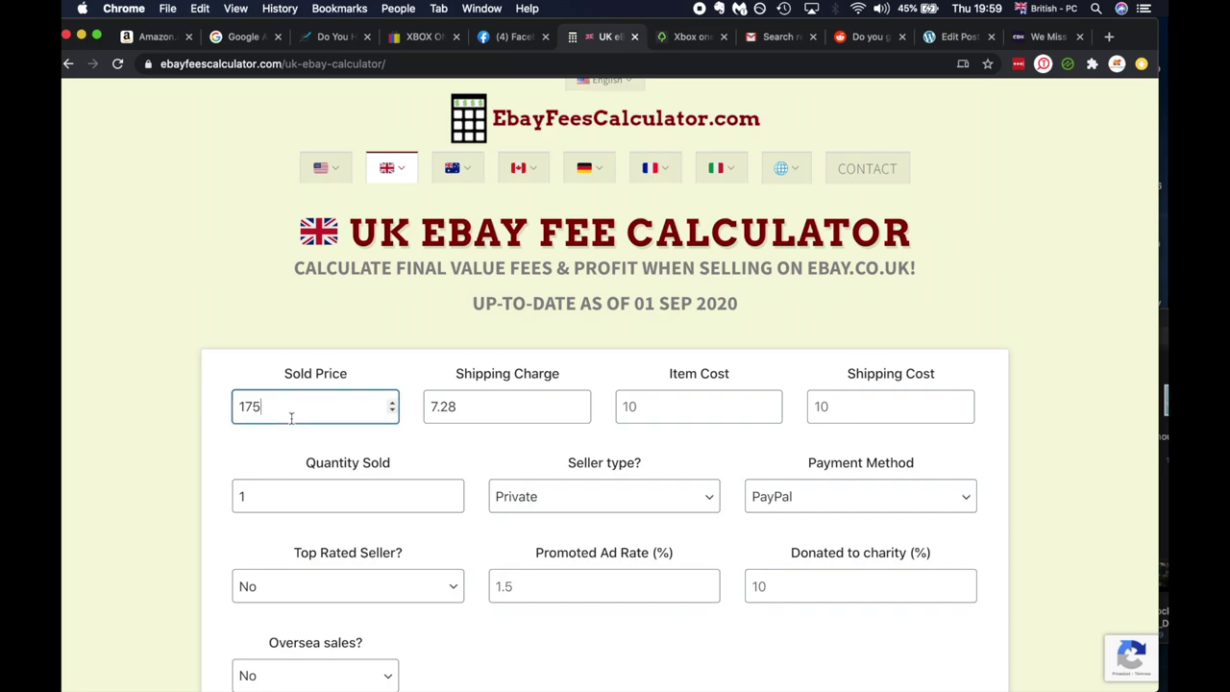
left_click(475, 409)
scroll(474, 406, "down", 3)
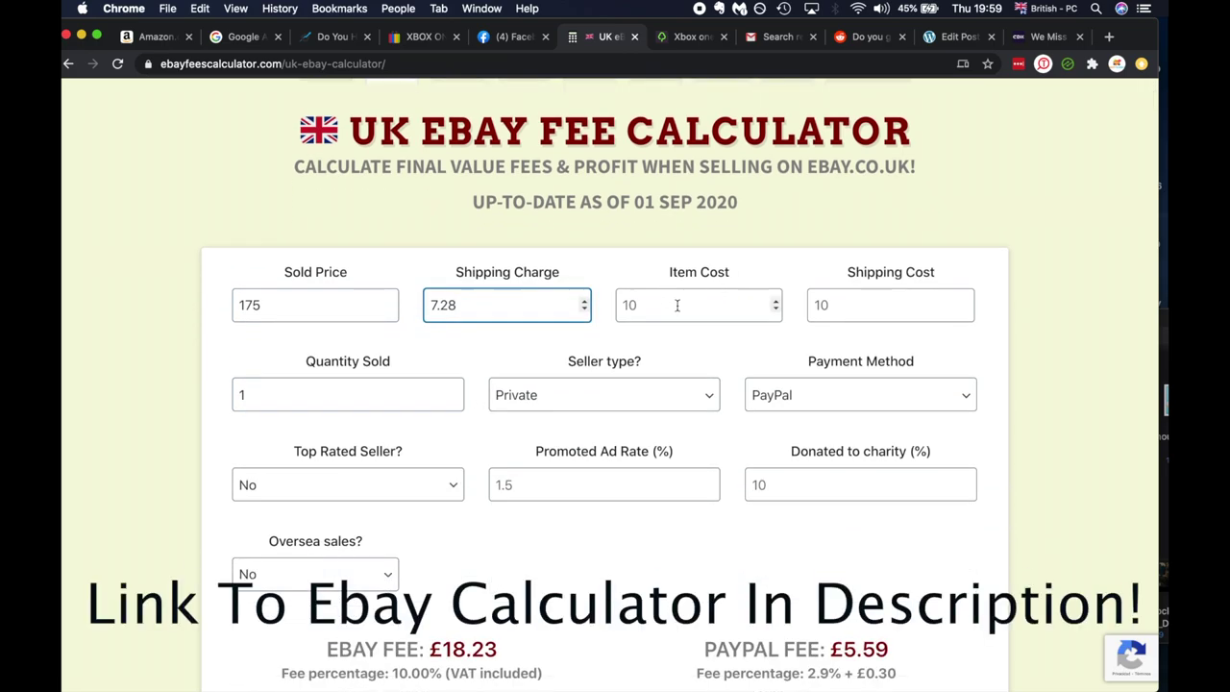
Examine the eBay fee, PayPal fee and total profit calculated for the console sale.
scroll(676, 305, "down", 6)
scroll(435, 312, "down", 1)
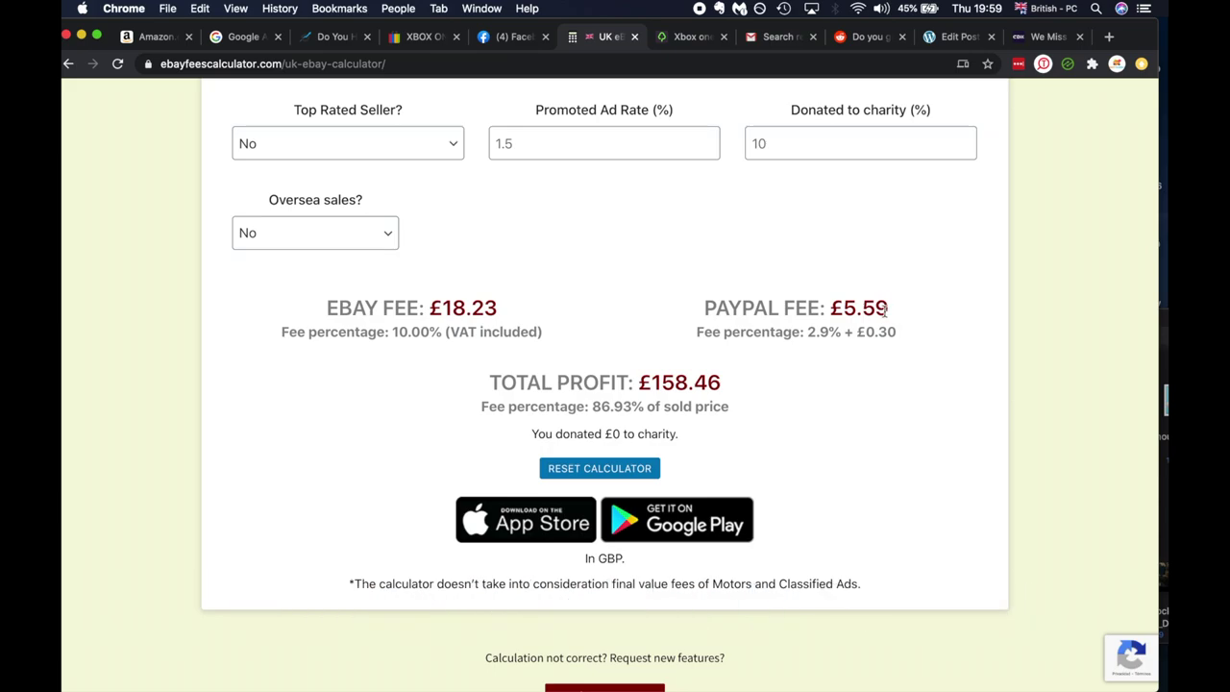
scroll(642, 391, "up", 1)
scroll(642, 391, "up", 10)
scroll(590, 472, "down", 4)
scroll(590, 472, "down", 6)
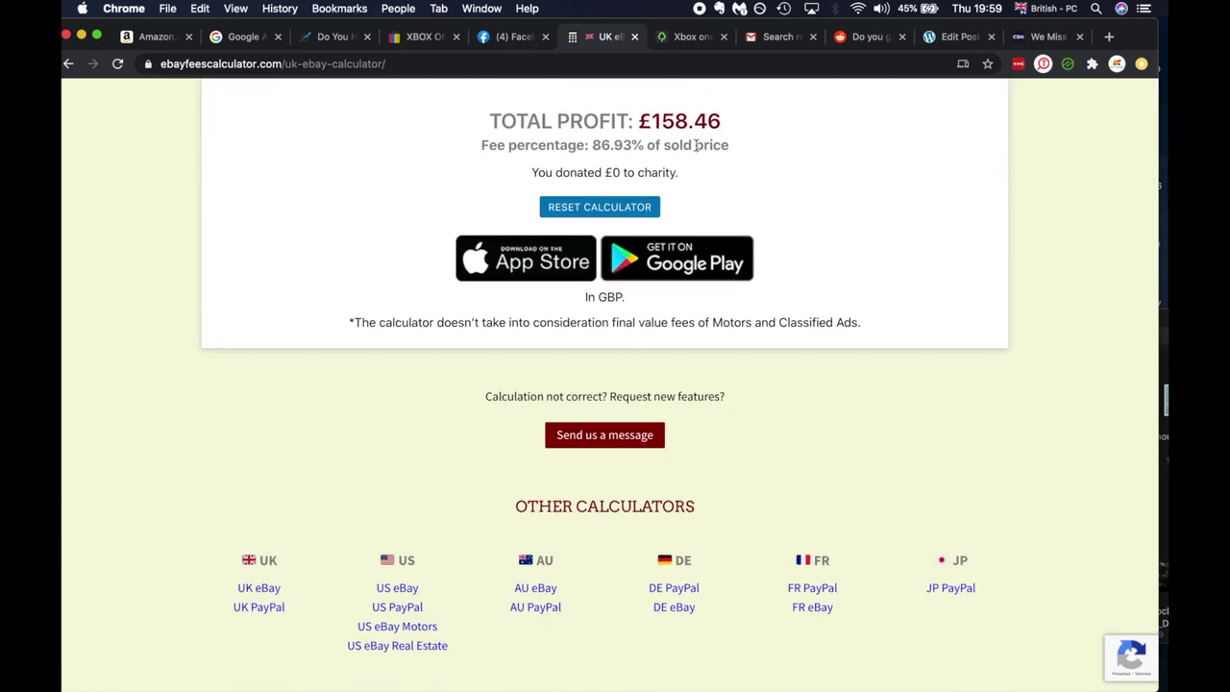
scroll(534, 243, "up", 5)
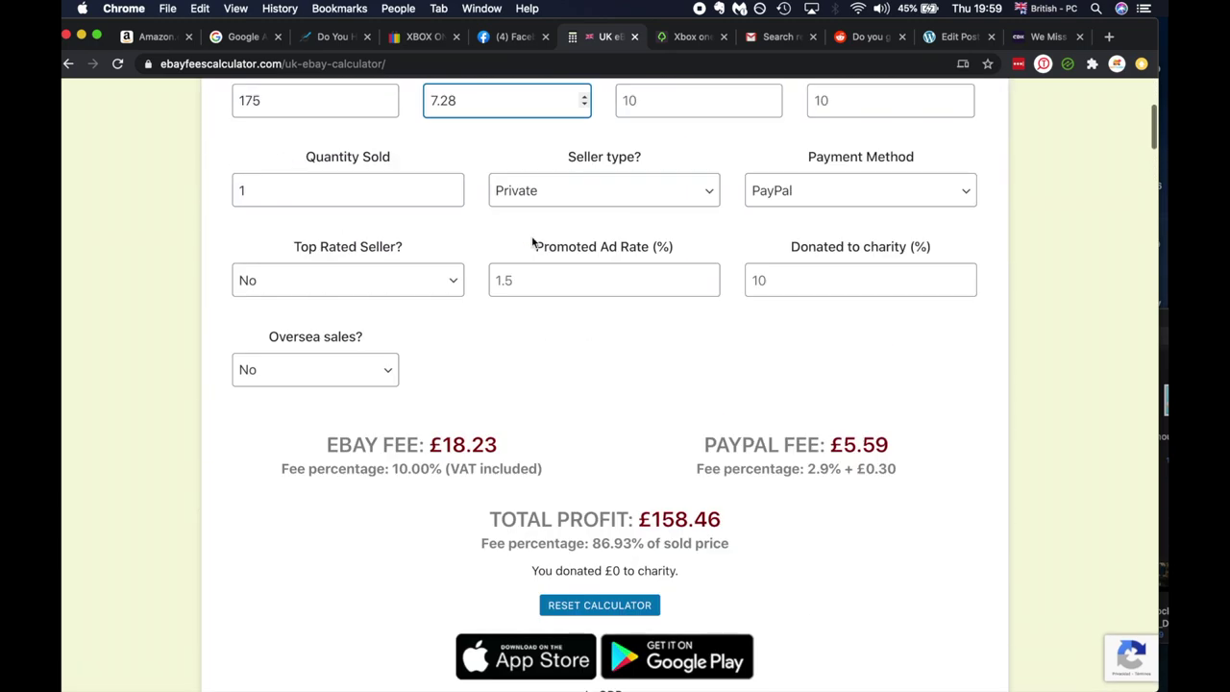
scroll(533, 243, "up", 4)
scroll(483, 327, "down", 4)
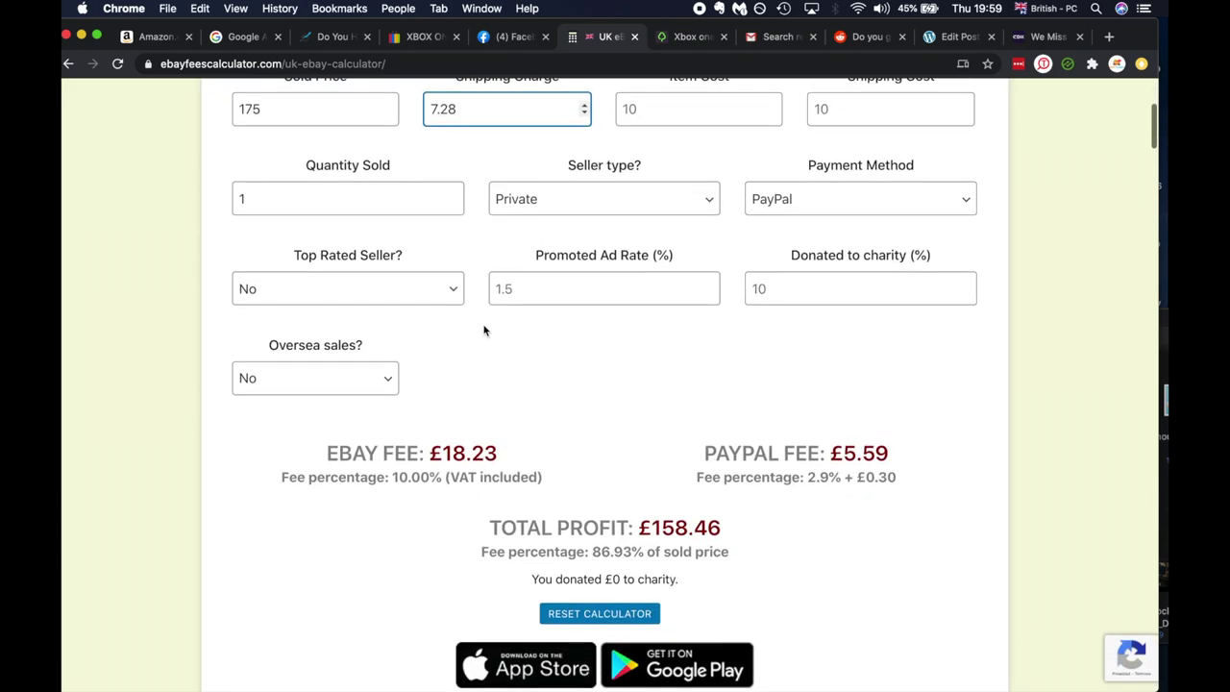
scroll(403, 316, "up", 1)
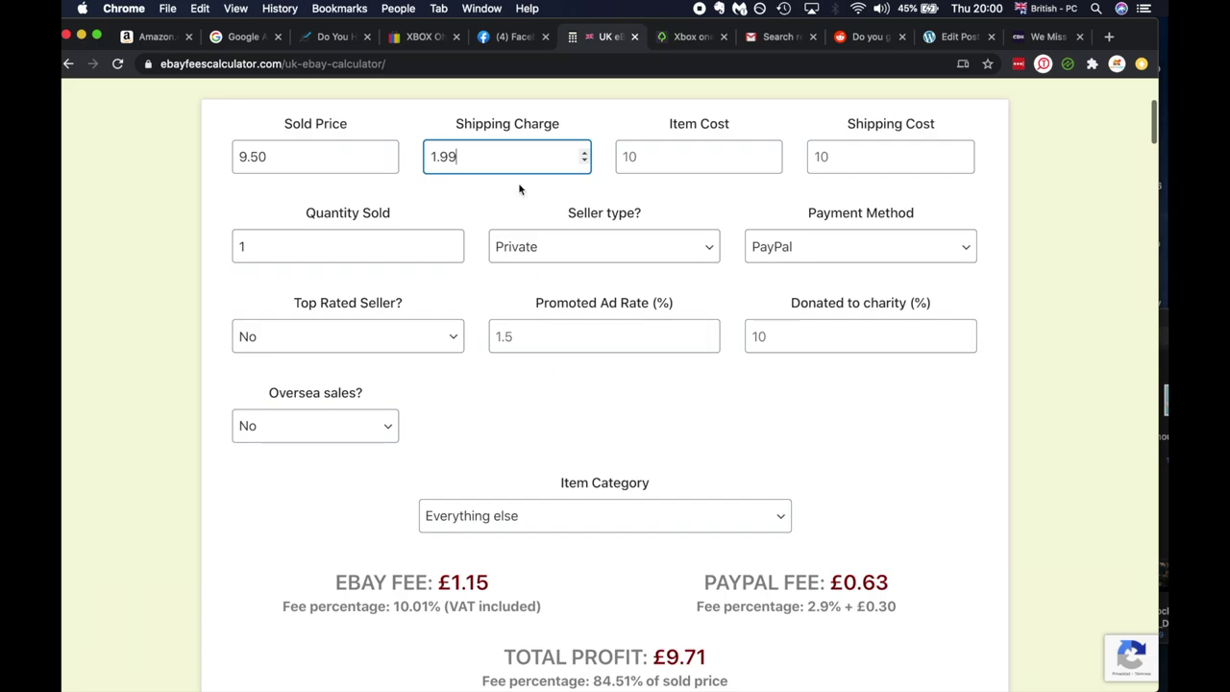
Set the shipping charge in the fee calculator to 1.36.
key("BackSpace")
key("BackSpace")
type("36")
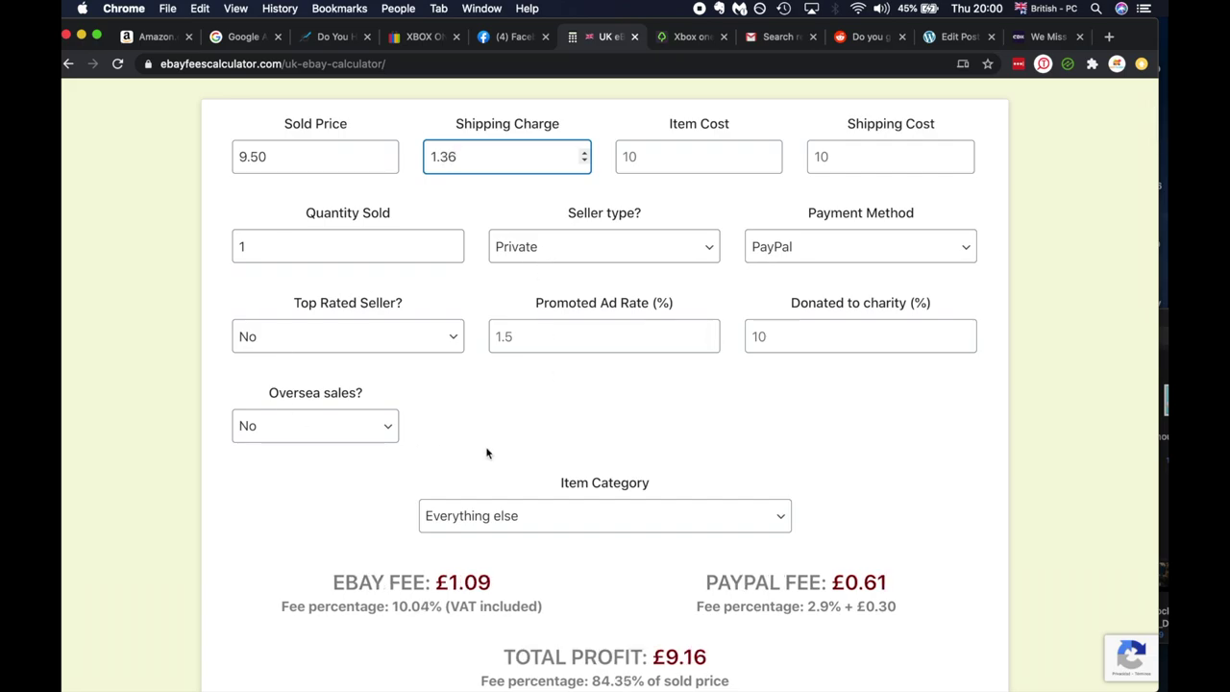
Examine the fees and total profit for the lower-priced sale against its sold price and shipping charge.
scroll(489, 450, "down", 3)
scroll(577, 480, "down", 1)
scroll(576, 482, "up", 1)
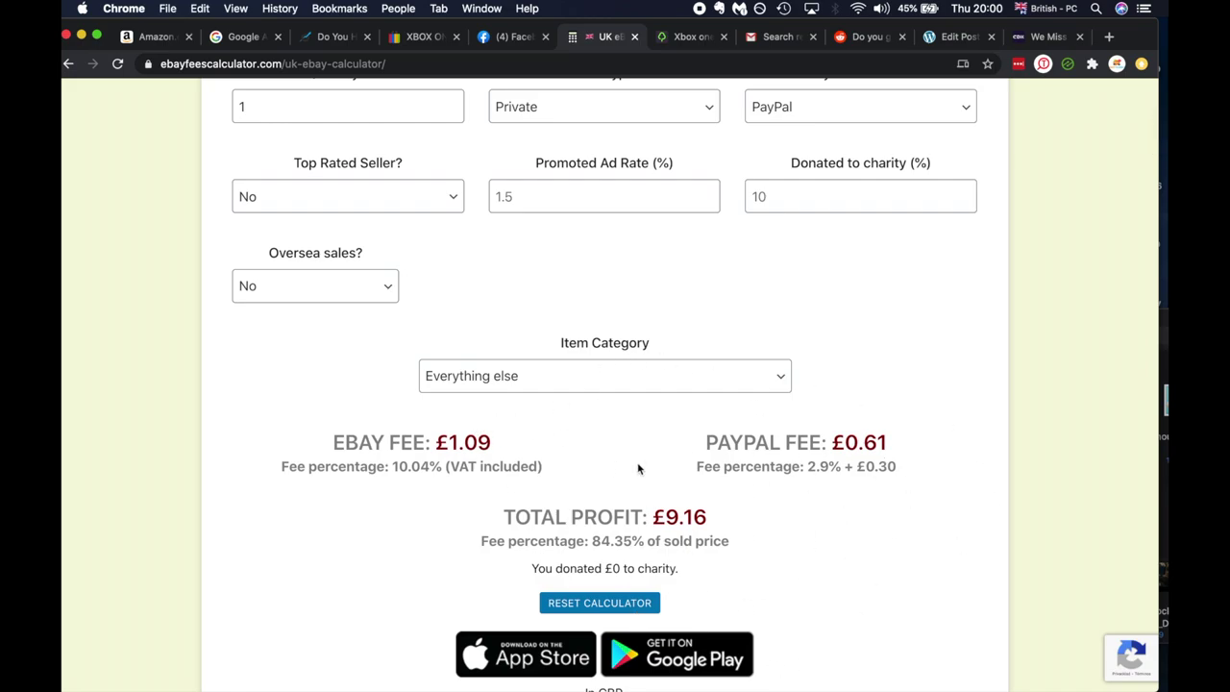
scroll(639, 467, "down", 1)
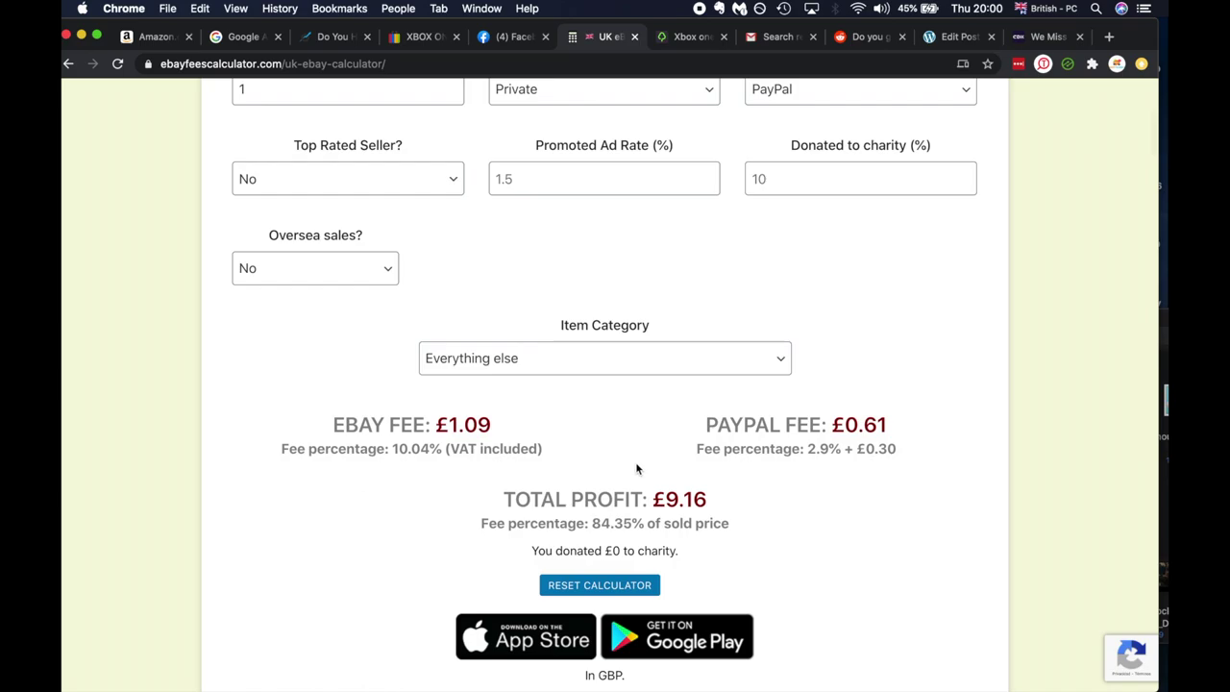
scroll(630, 463, "up", 10)
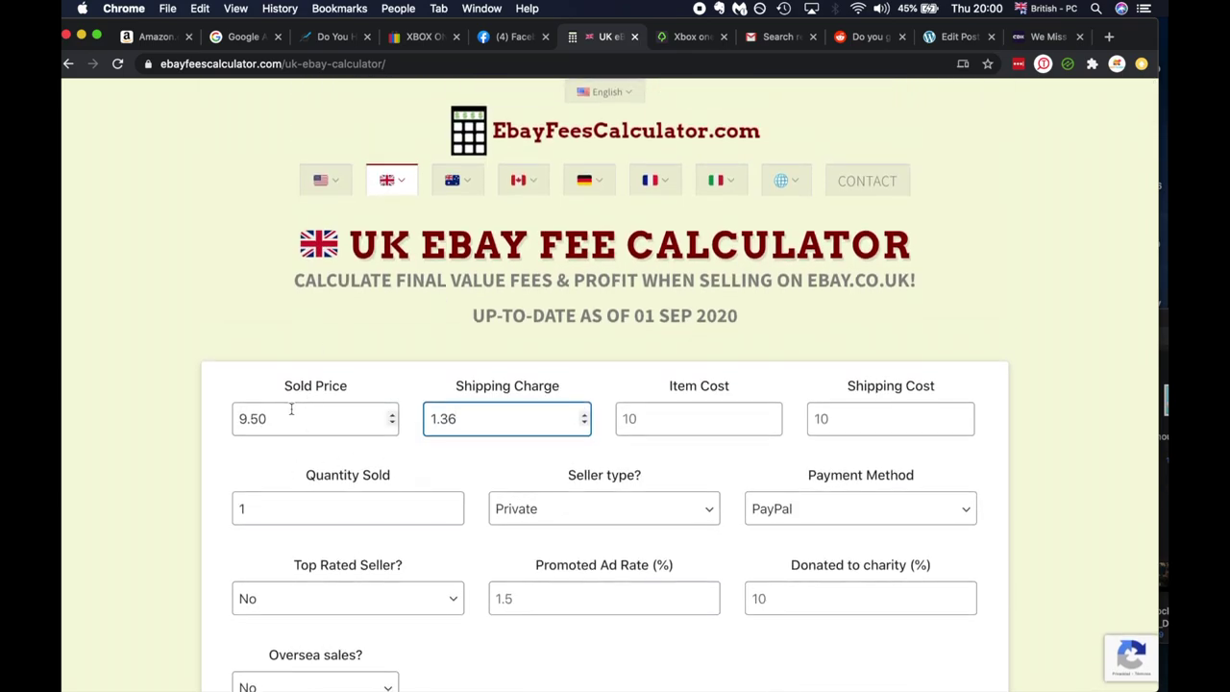
scroll(605, 423, "down", 2)
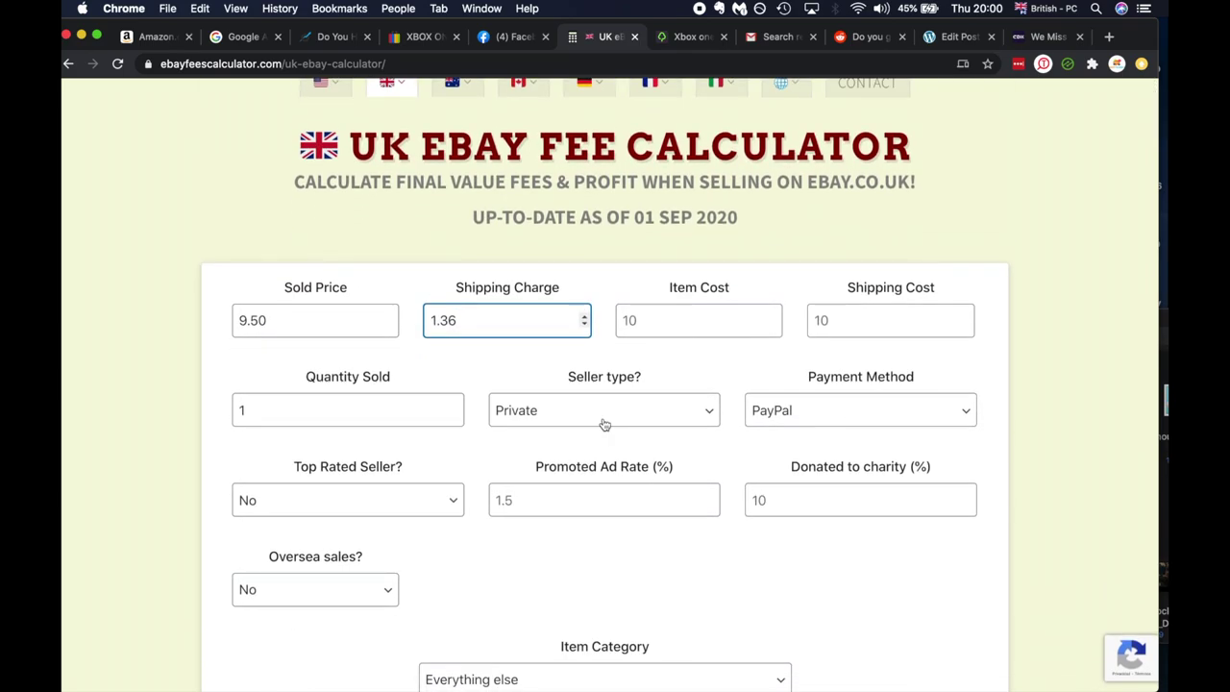
scroll(606, 423, "down", 1)
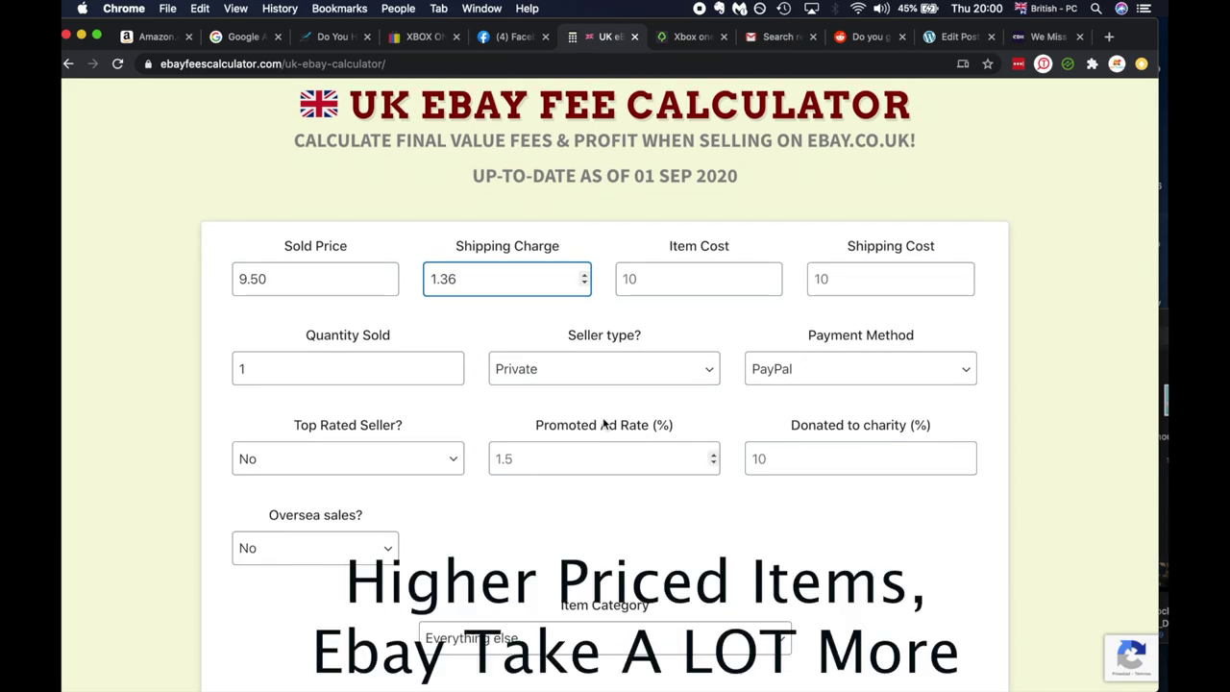
scroll(605, 423, "down", 1)
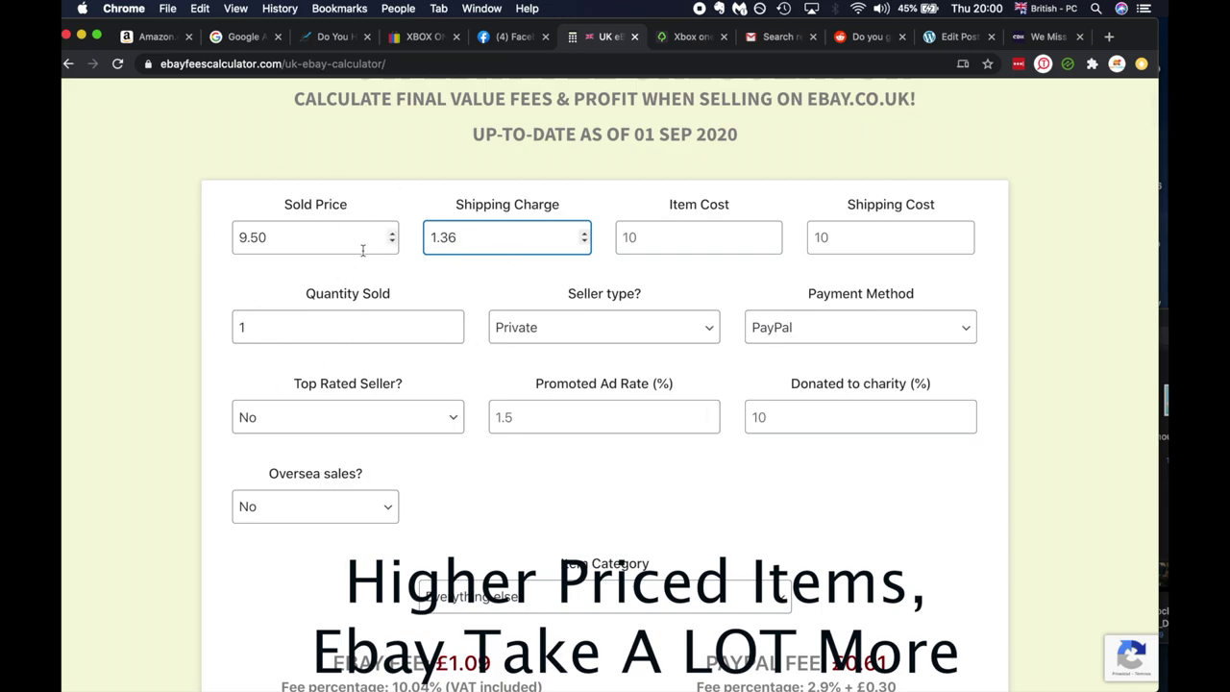
scroll(362, 249, "down", 1)
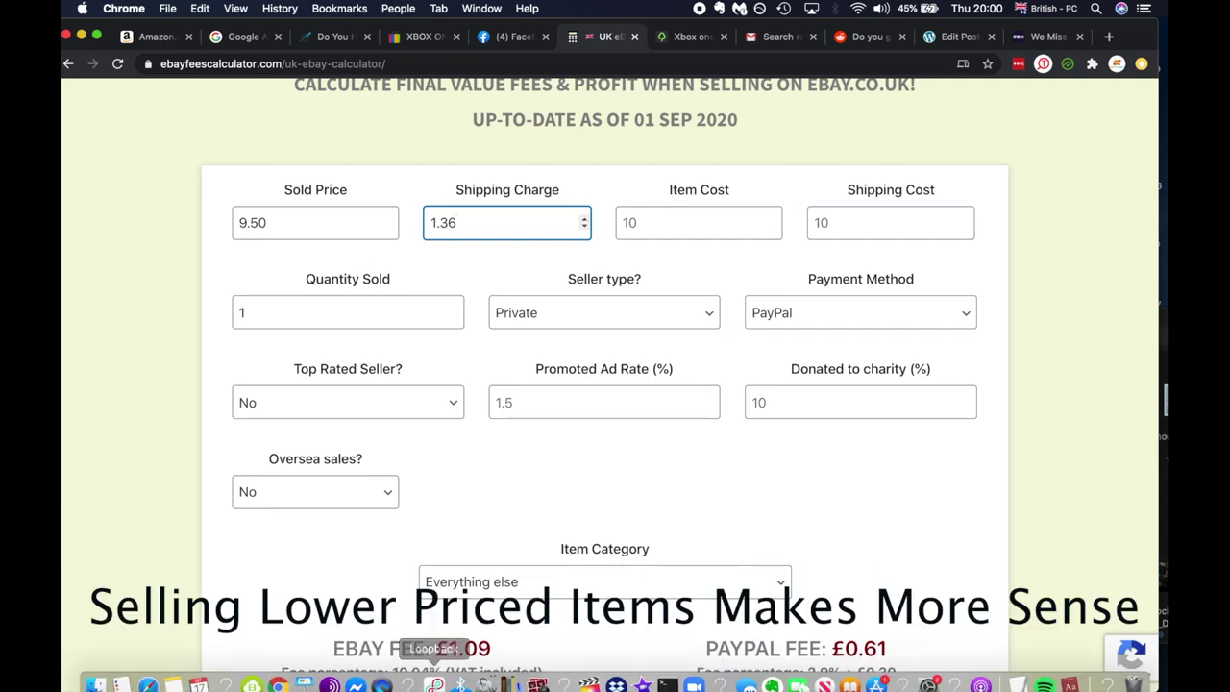
mouse_move(431, 671)
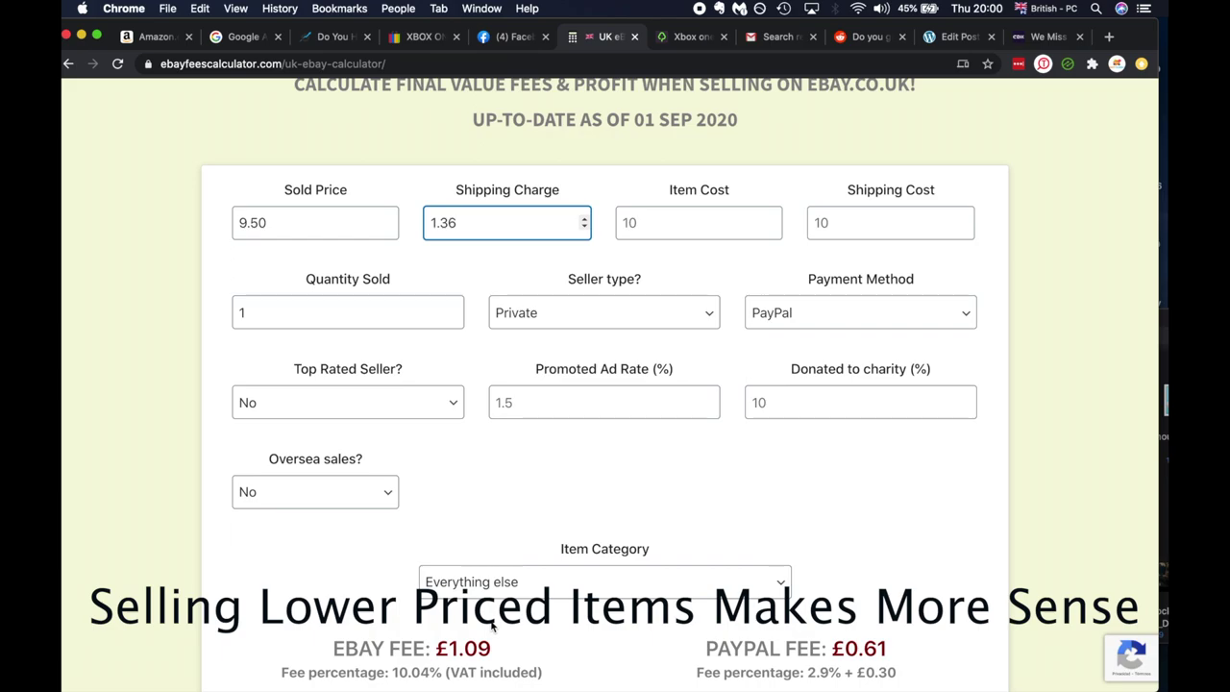
mouse_move(532, 673)
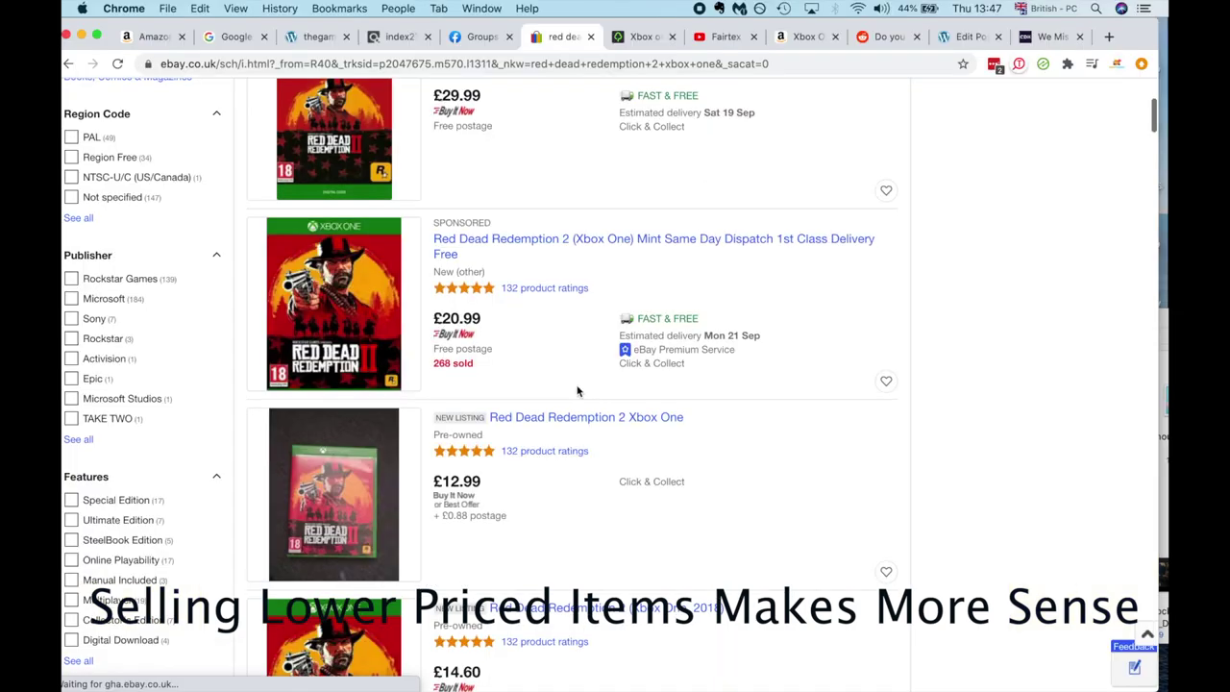
Browse the Red Dead Redemption 2 Xbox One results and examine a pre-owned auction listing's photos, current bid and postage.
scroll(608, 362, "down", 1)
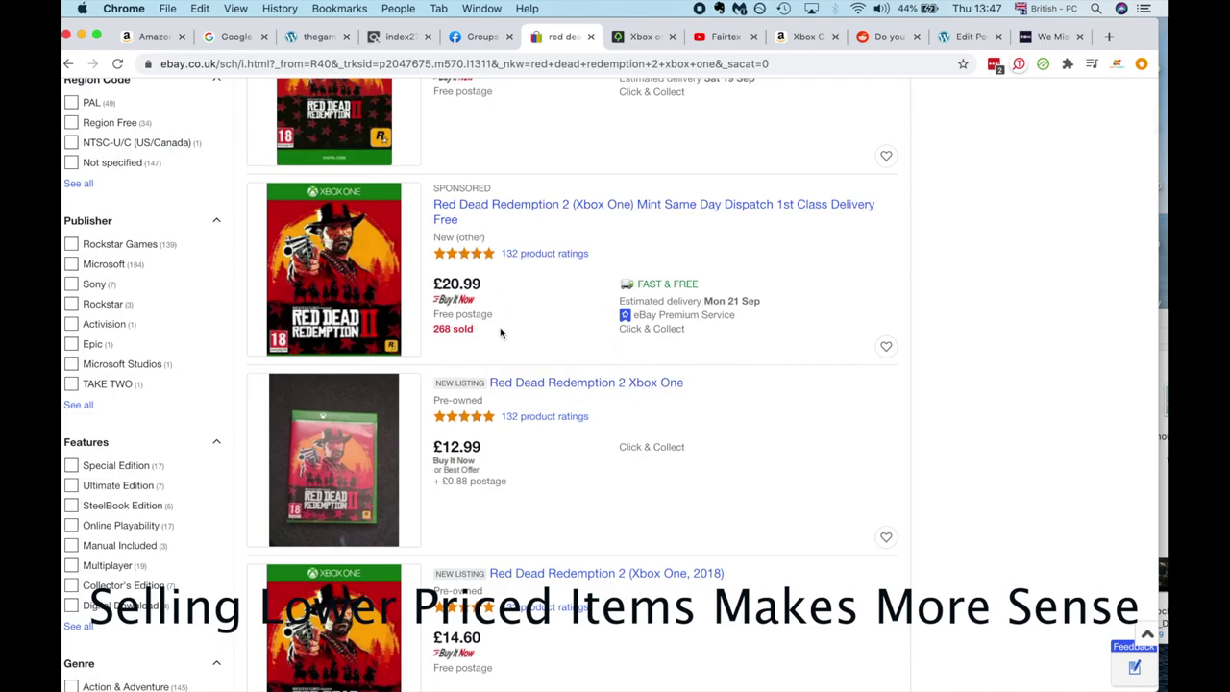
scroll(500, 327, "down", 4)
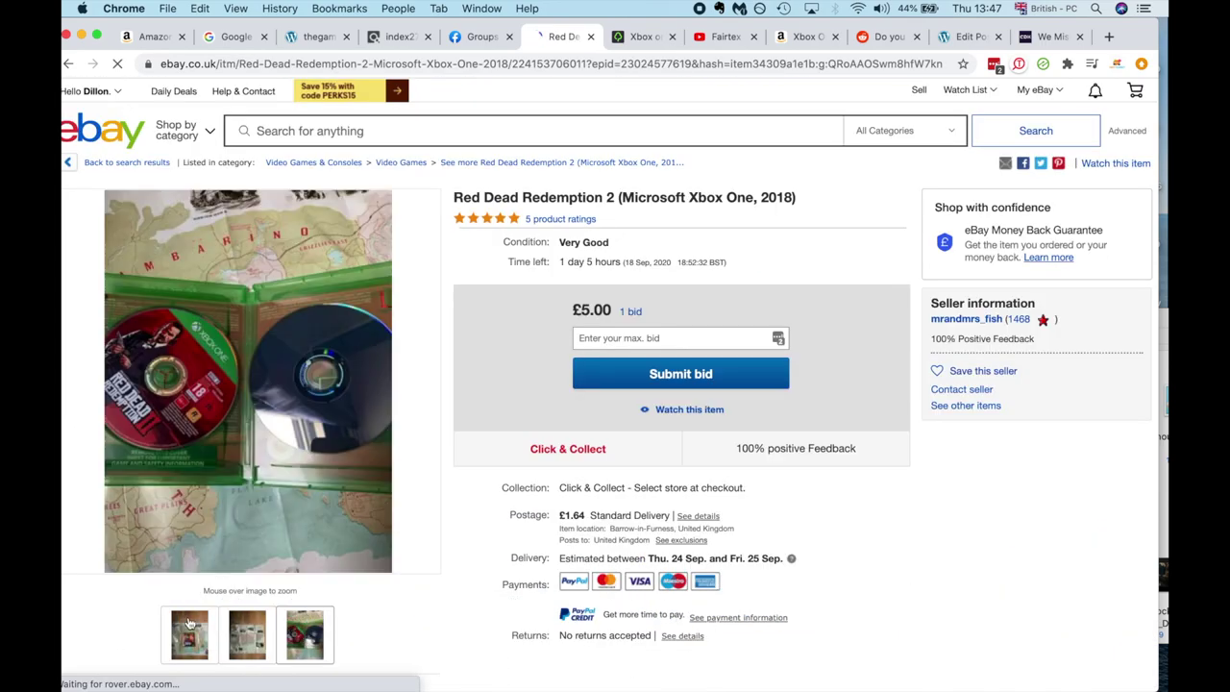
mouse_move(189, 625)
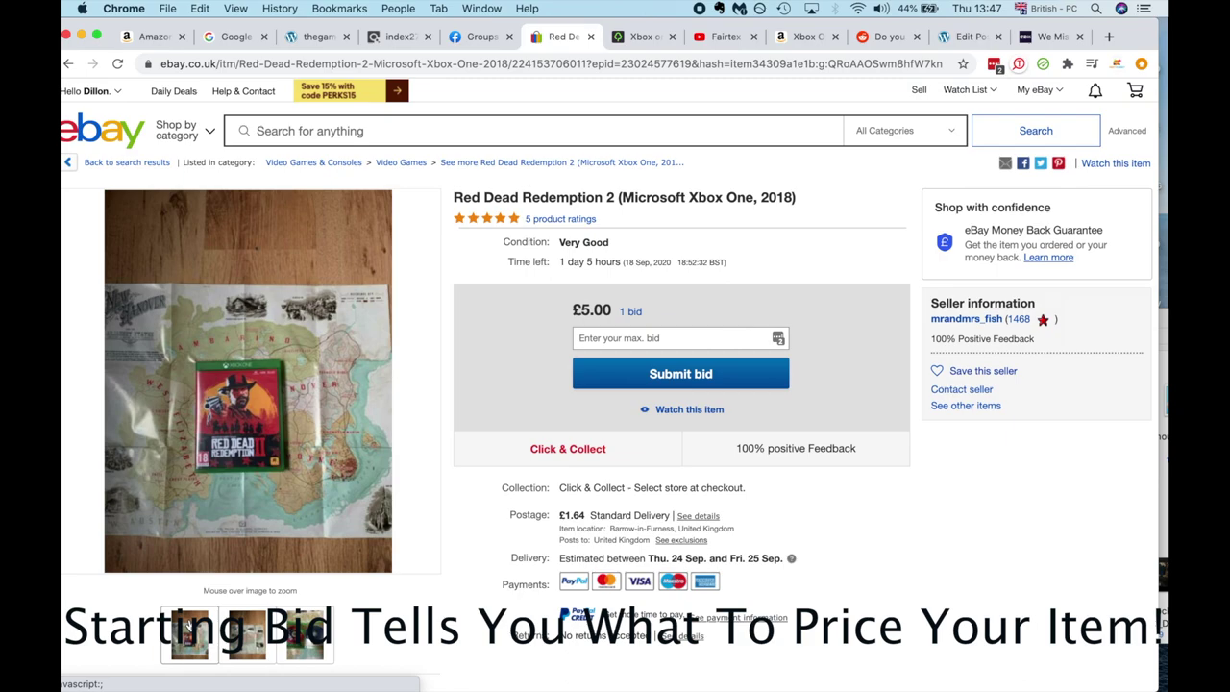
mouse_move(245, 637)
mouse_move(301, 638)
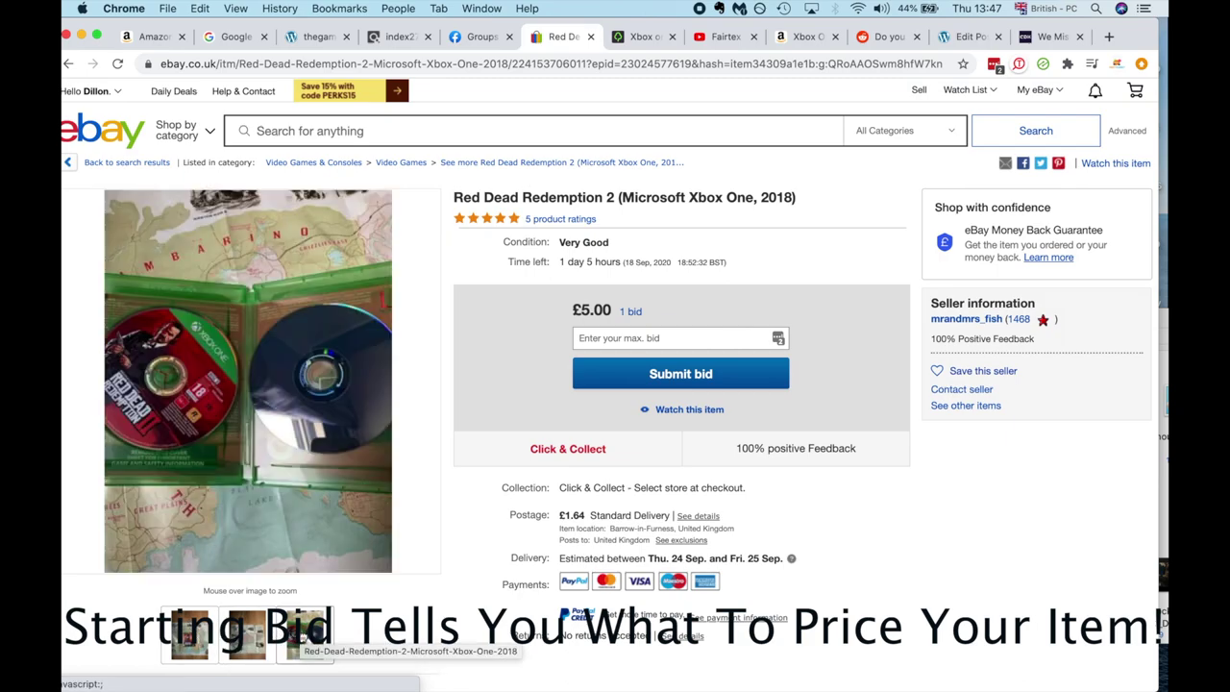
scroll(563, 500, "down", 1)
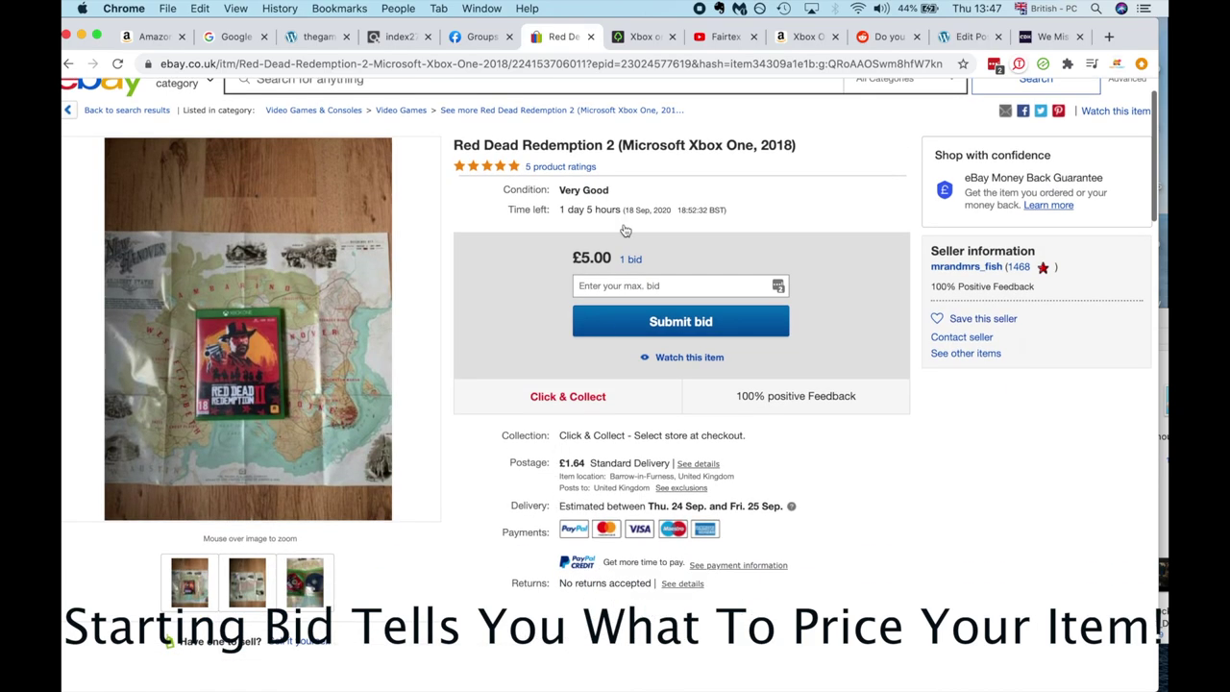
scroll(596, 437, "down", 1)
scroll(637, 344, "up", 2)
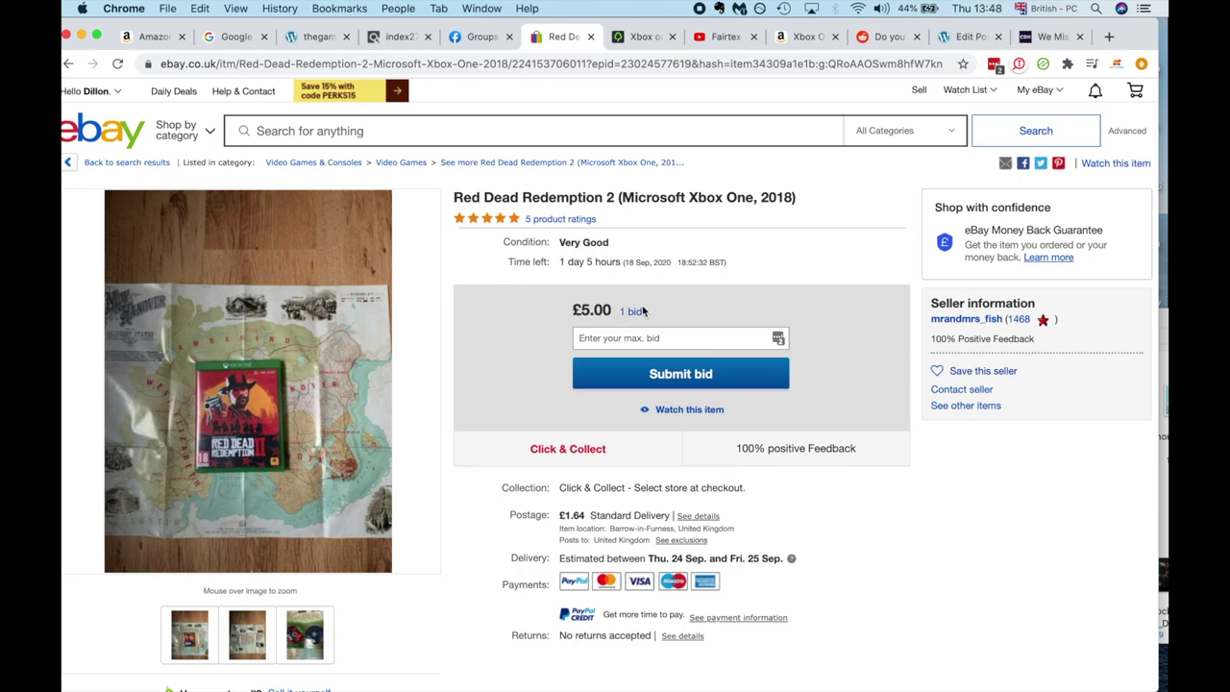
Return to the Red Dead Redemption 2 search results and compare the prices of the other auction listings.
left_click(68, 64)
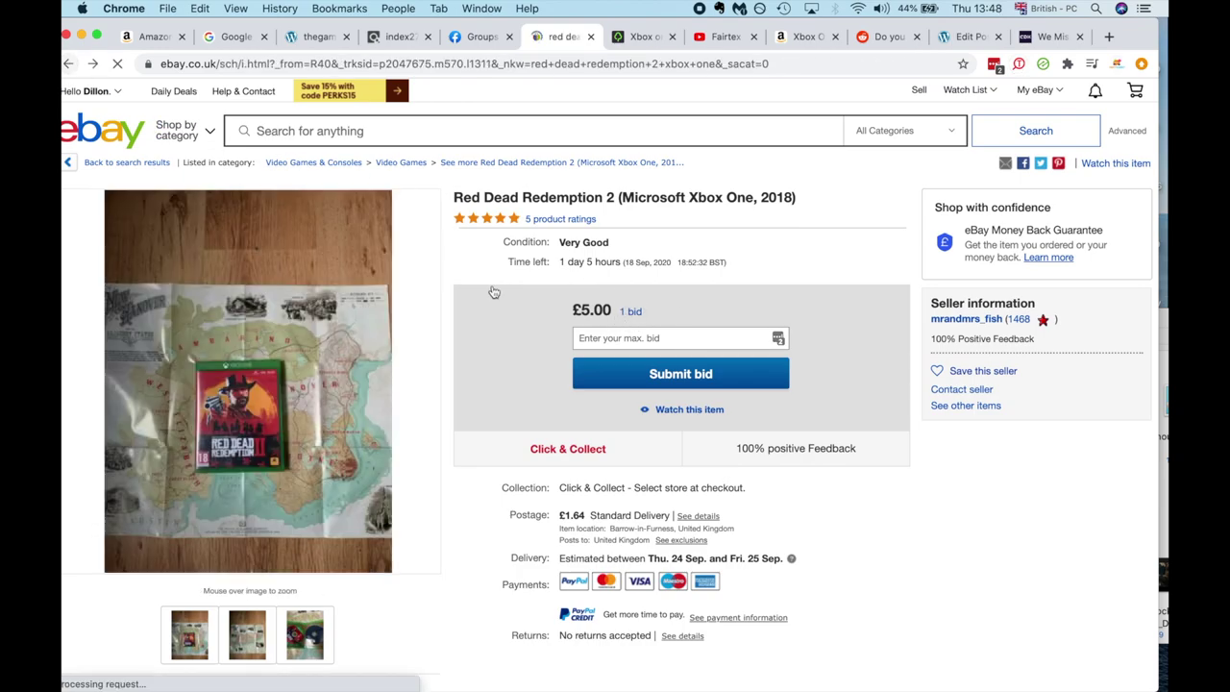
scroll(704, 311, "down", 3)
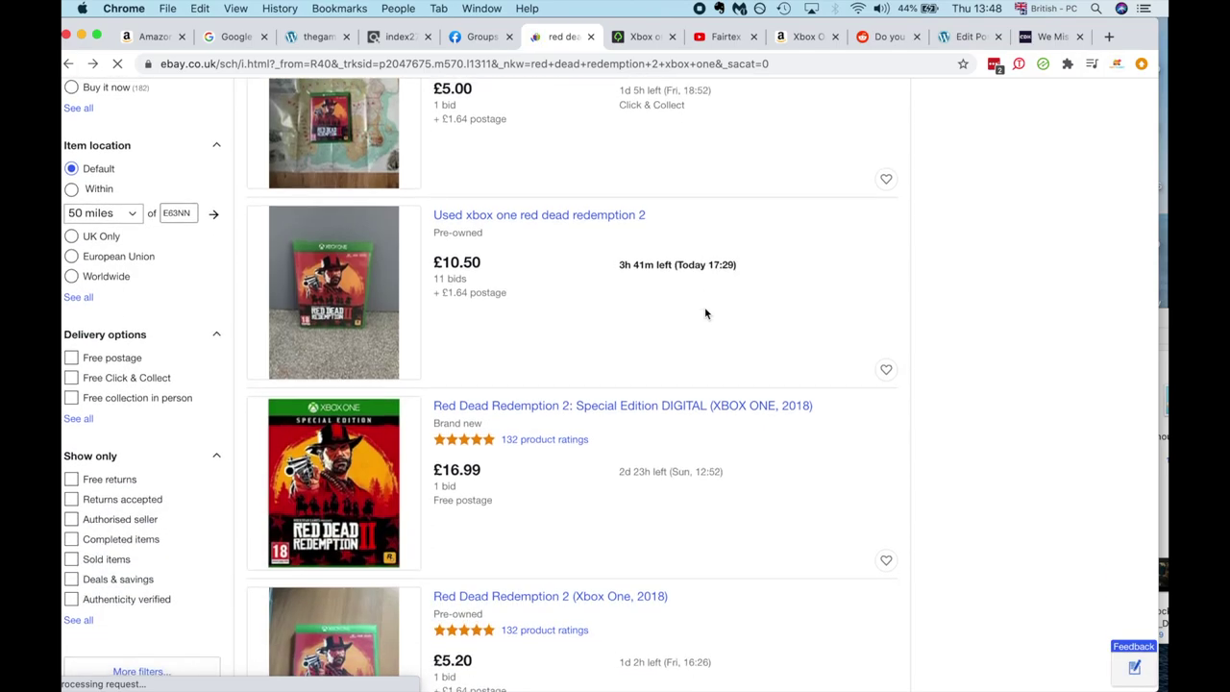
scroll(705, 311, "down", 4)
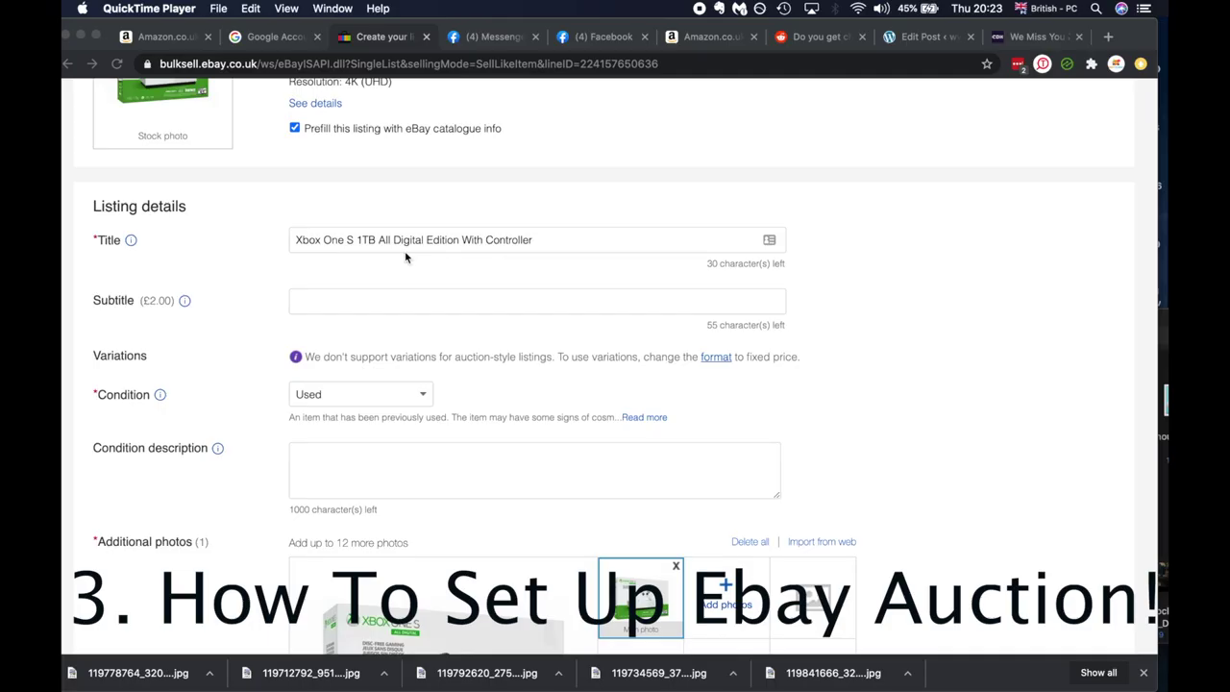
Change the Xbox One S auction listing's title to "Xbox One S 1TB RD2 + Resident Evil 2".
scroll(406, 257, "up", 2)
left_click(574, 316)
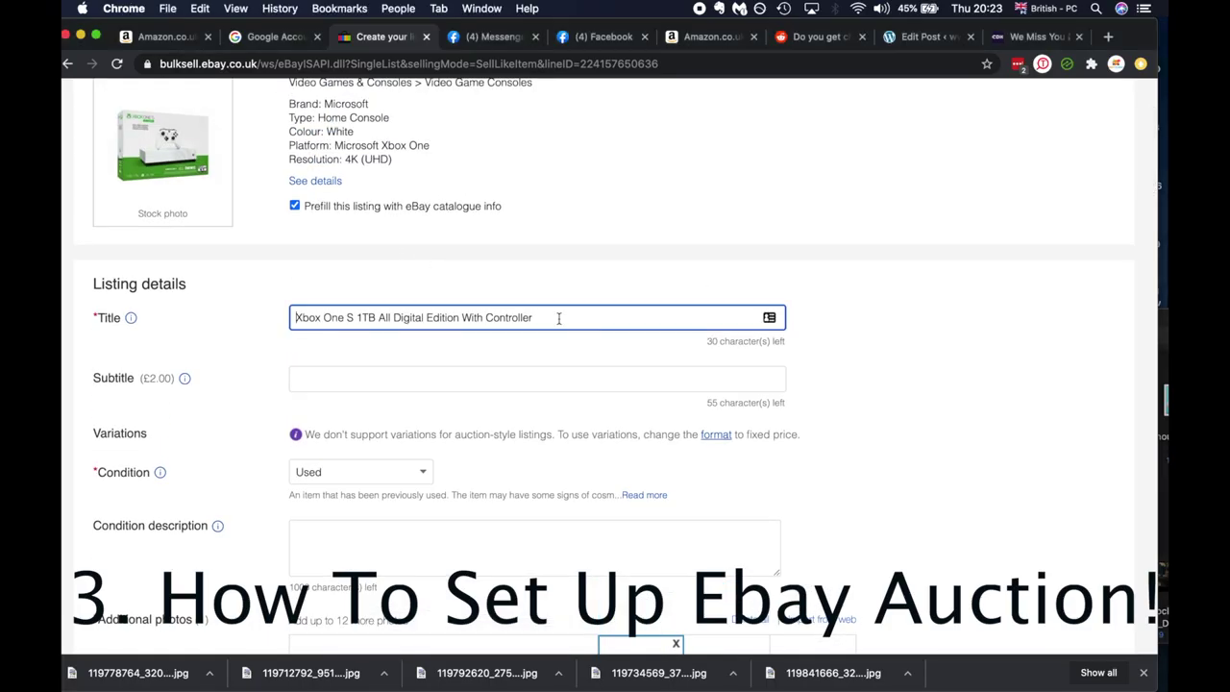
left_click_drag(558, 319, 411, 317)
key("BackSpace")
key("BackSpace")
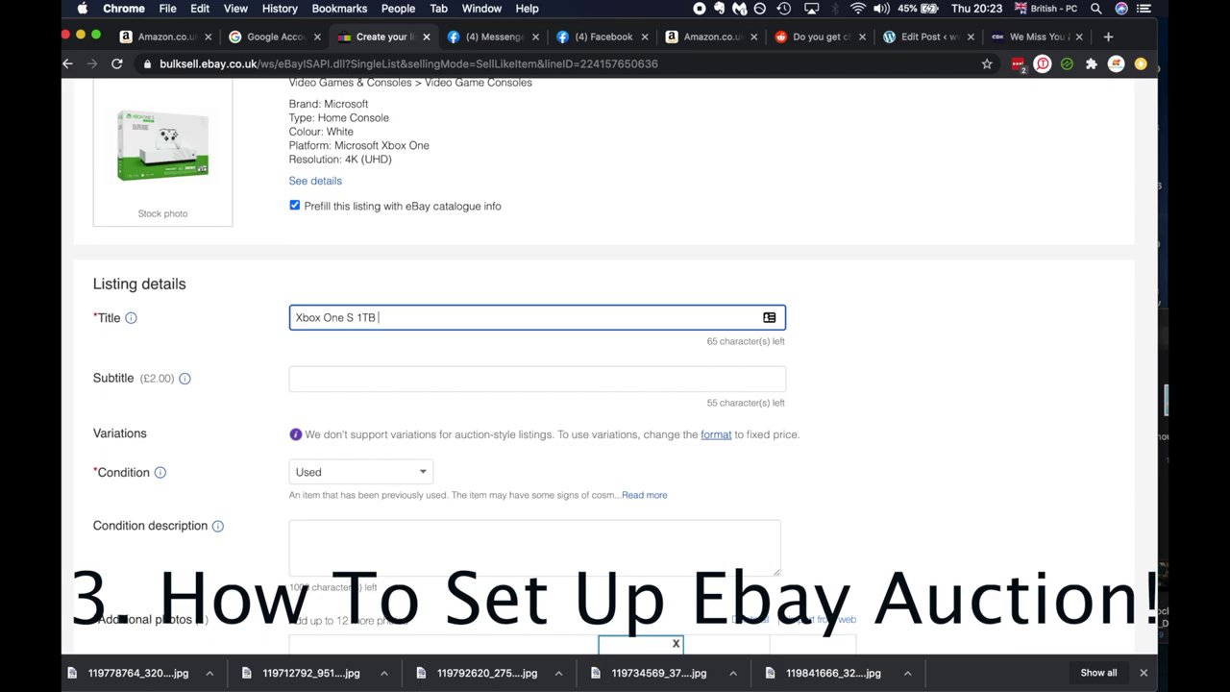
type("Red")
key("BackSpace")
key("BackSpace")
type("d")
type("D2")
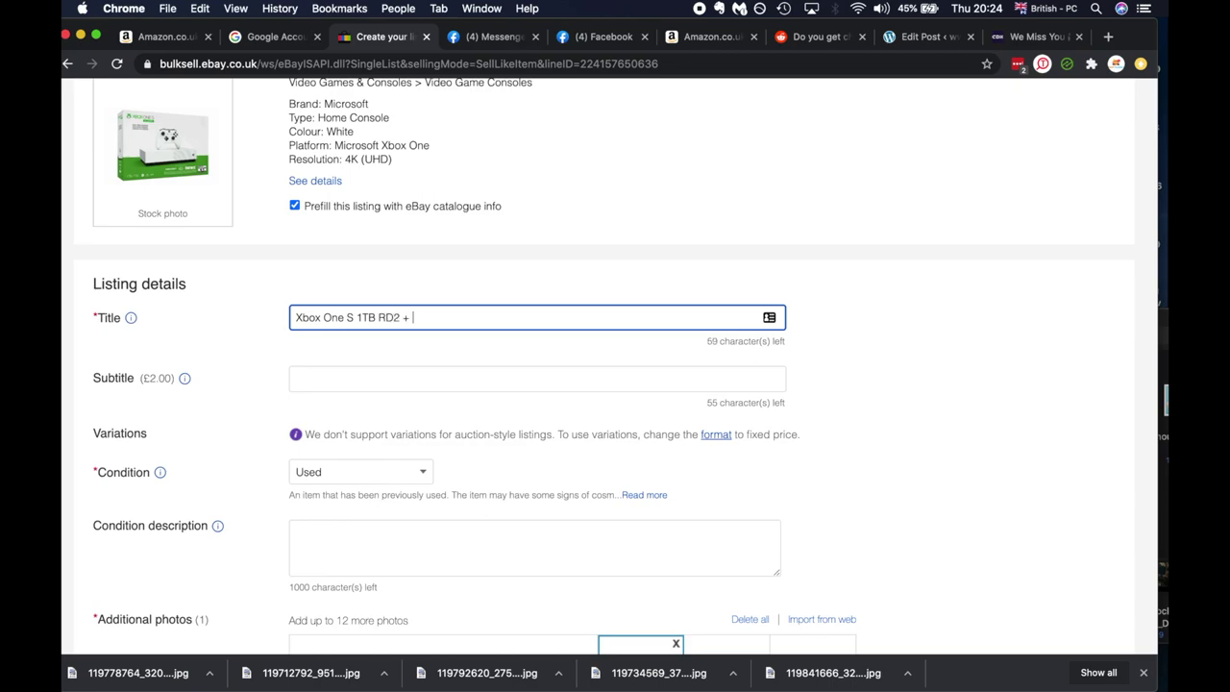
type(" + Resident Evil 2")
Leave the paid subtitle blank and choose Used as the item's condition.
left_click(335, 373)
scroll(335, 374, "down", 3)
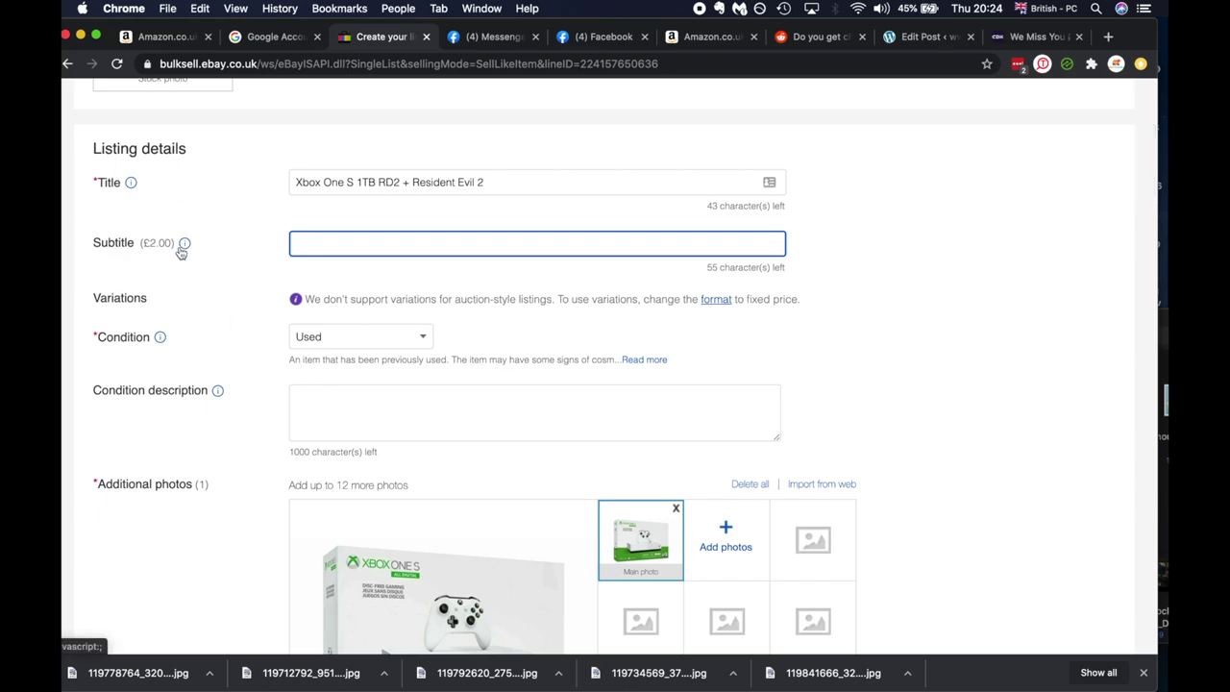
scroll(320, 231, "down", 2)
left_click(327, 255)
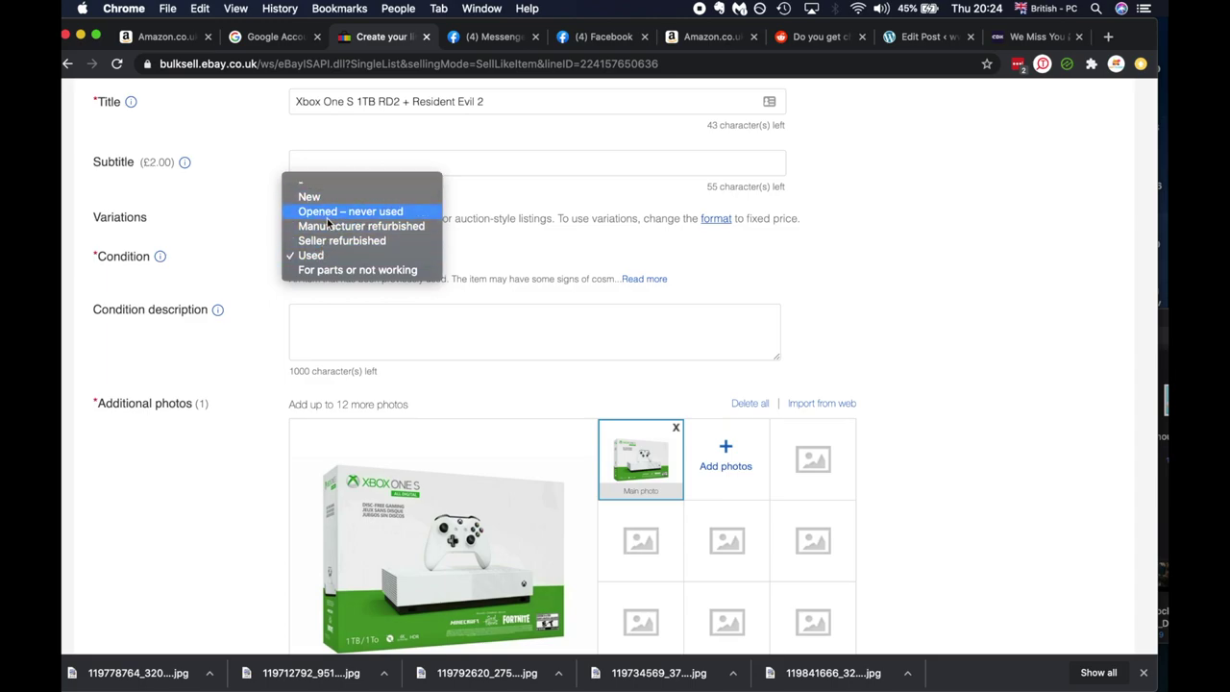
left_click(330, 256)
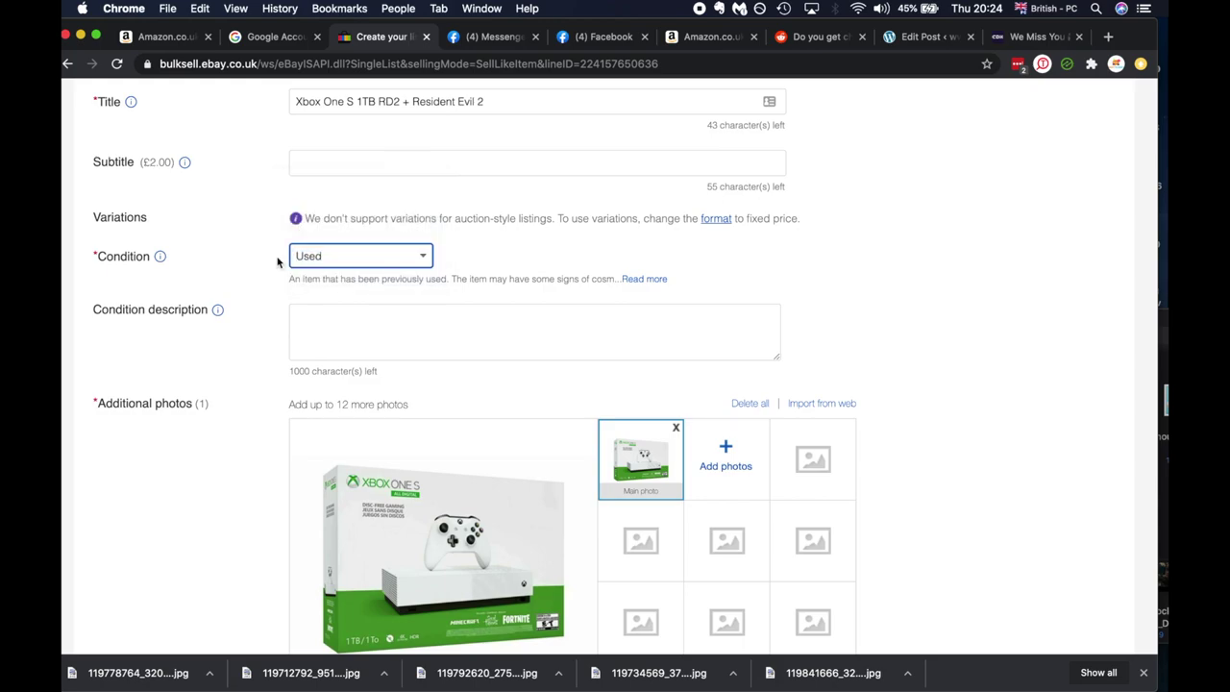
Enter the condition description "Bought in December 2019 rarely used".
scroll(279, 259, "down", 3)
scroll(352, 186, "down", 2)
scroll(352, 188, "up", 3)
left_click(363, 267)
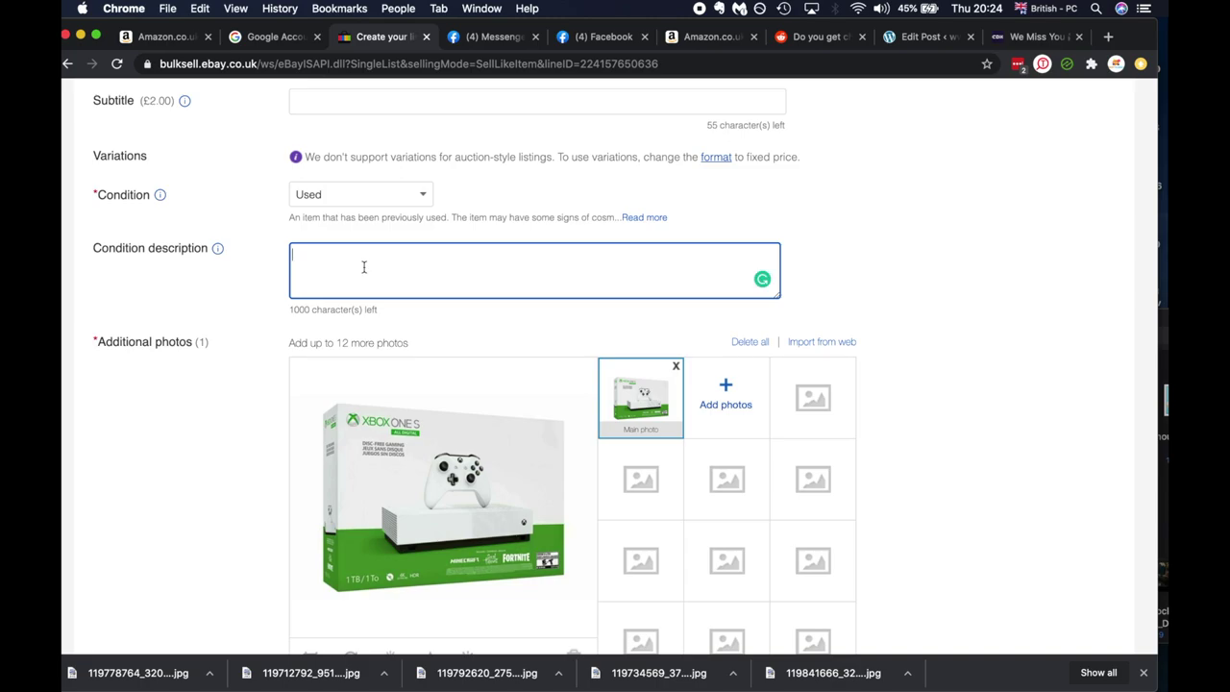
type("Bought in De")
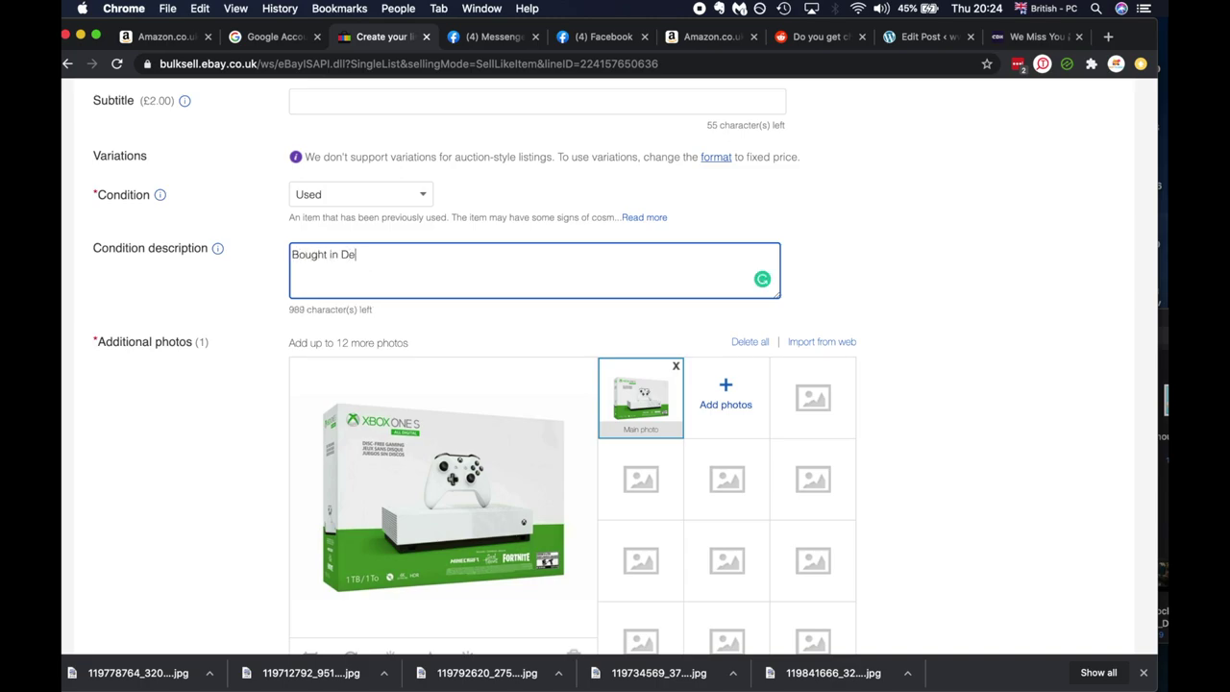
type("cember 2019 rarely used")
Start adding photos to the listing and preview candidate JPG images in the Downloads folder.
scroll(498, 448, "down", 5)
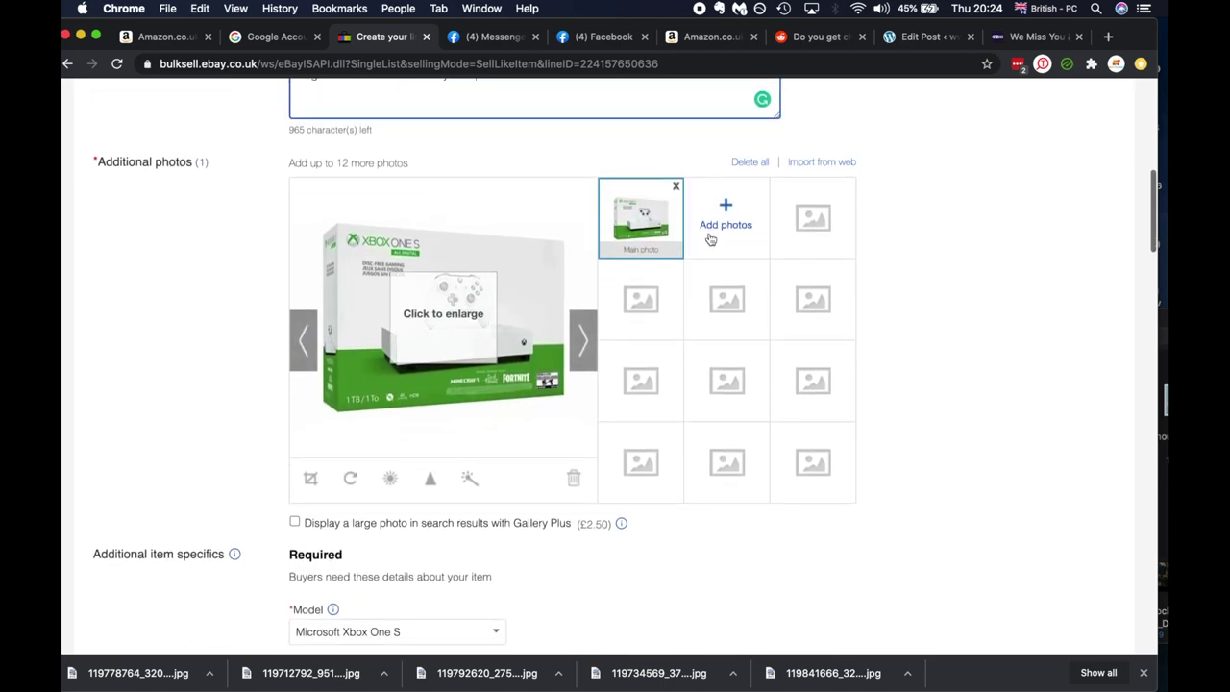
left_click(723, 217)
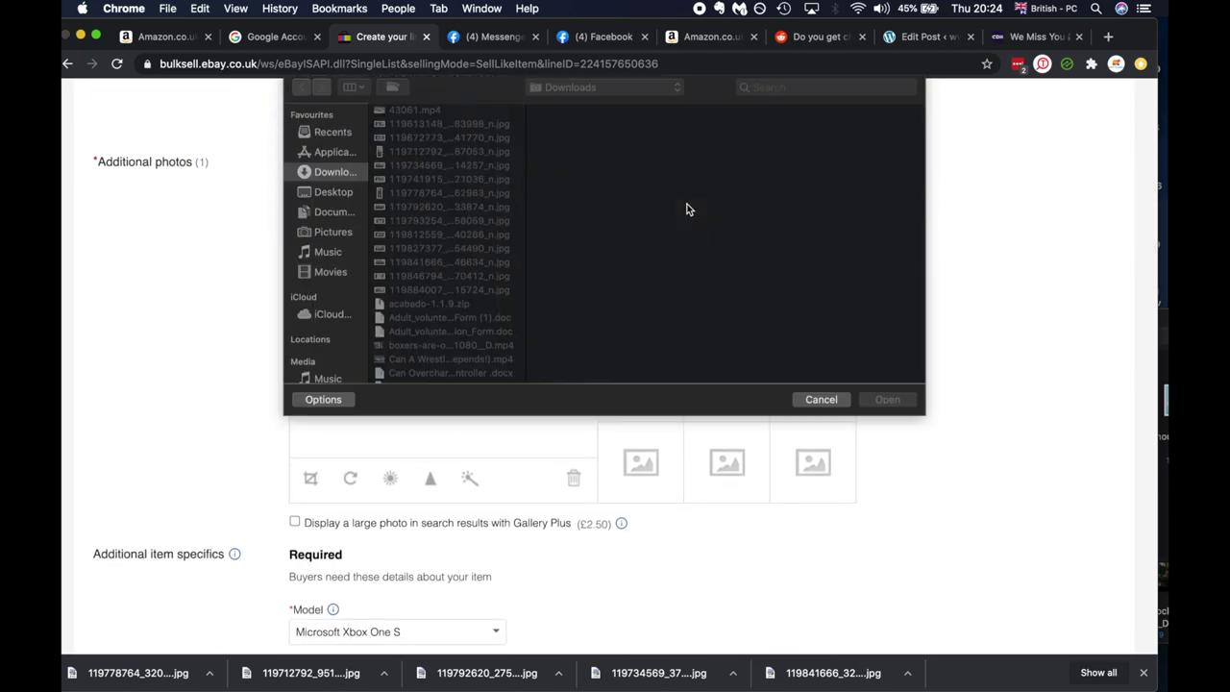
left_click(458, 224)
left_click(434, 197)
left_click(409, 169)
left_click(397, 154)
left_click(386, 143)
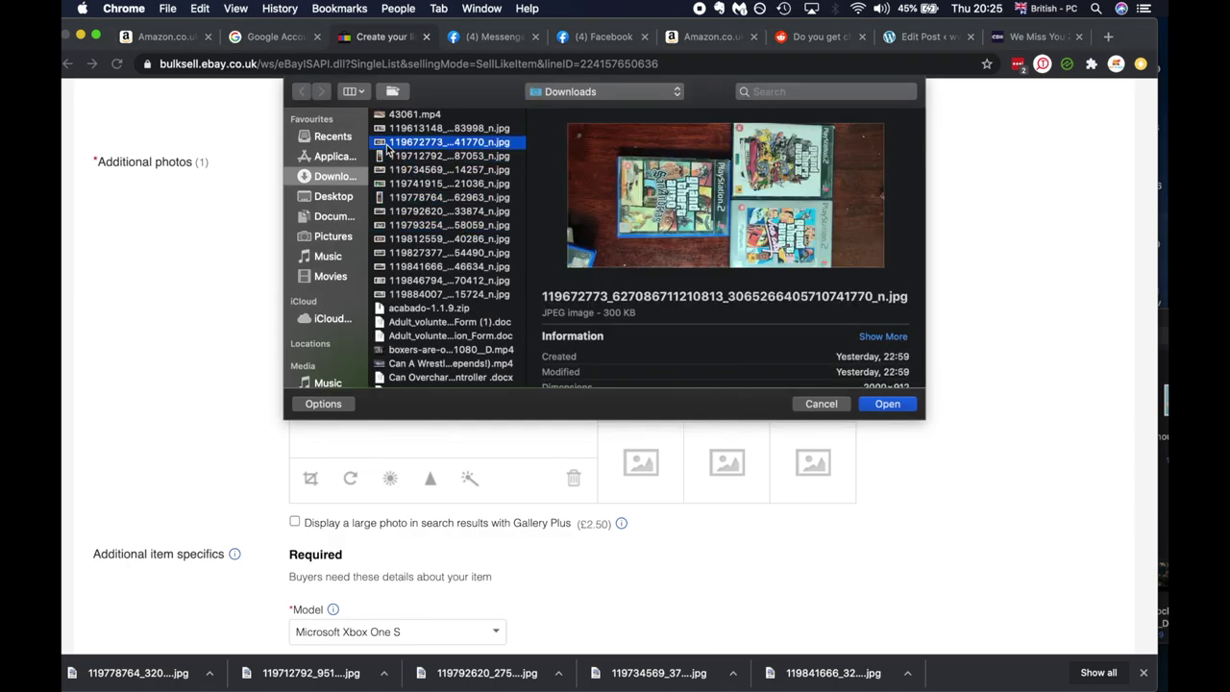
Upload the 11 consecutive Downloads photos from 119712792_...87053_n.jpg through 119884007_...15724_n.jpg to the listing.
left_click(396, 157)
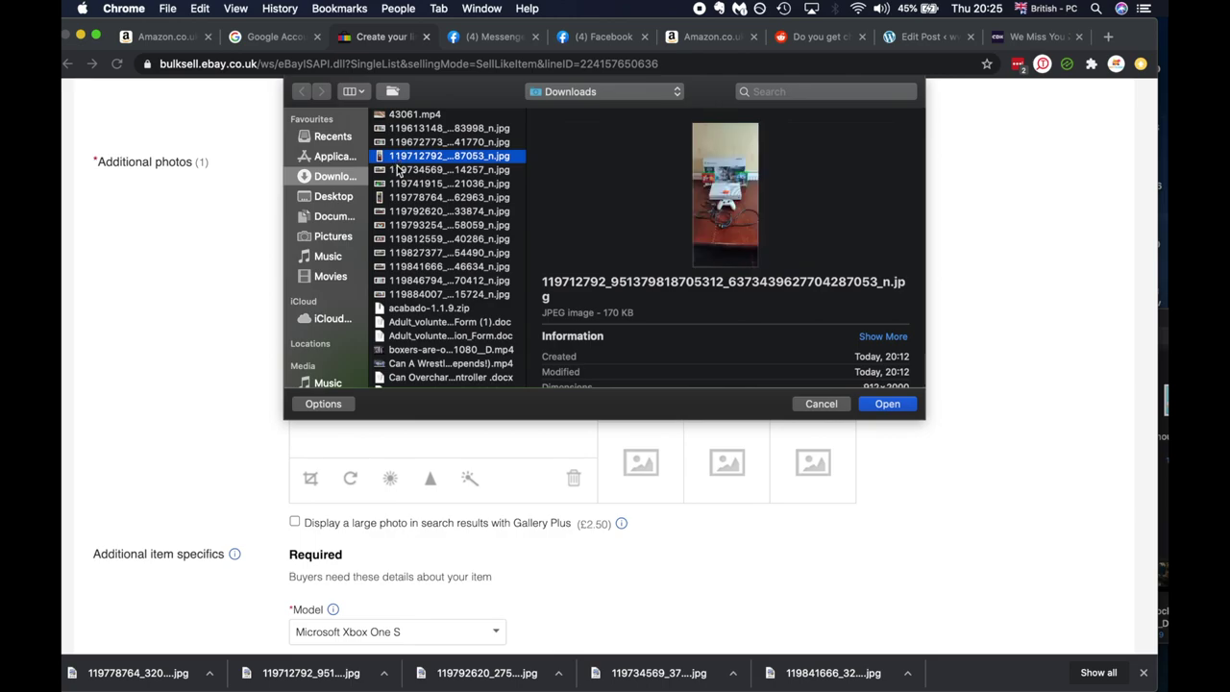
left_click(401, 170, "shift")
left_click(404, 184, "shift")
left_click(408, 197, "shift")
left_click(415, 212, "shift")
left_click(423, 225, "shift")
left_click(433, 239, "shift")
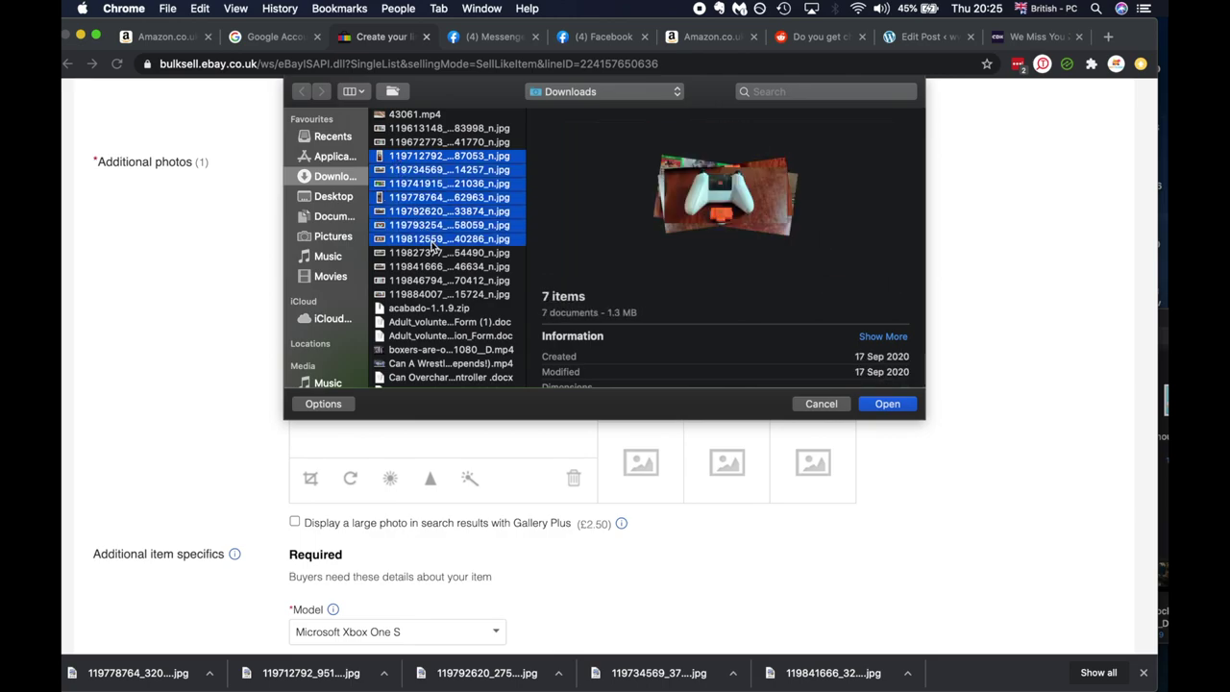
left_click(436, 253, "shift")
left_click(435, 267, "shift")
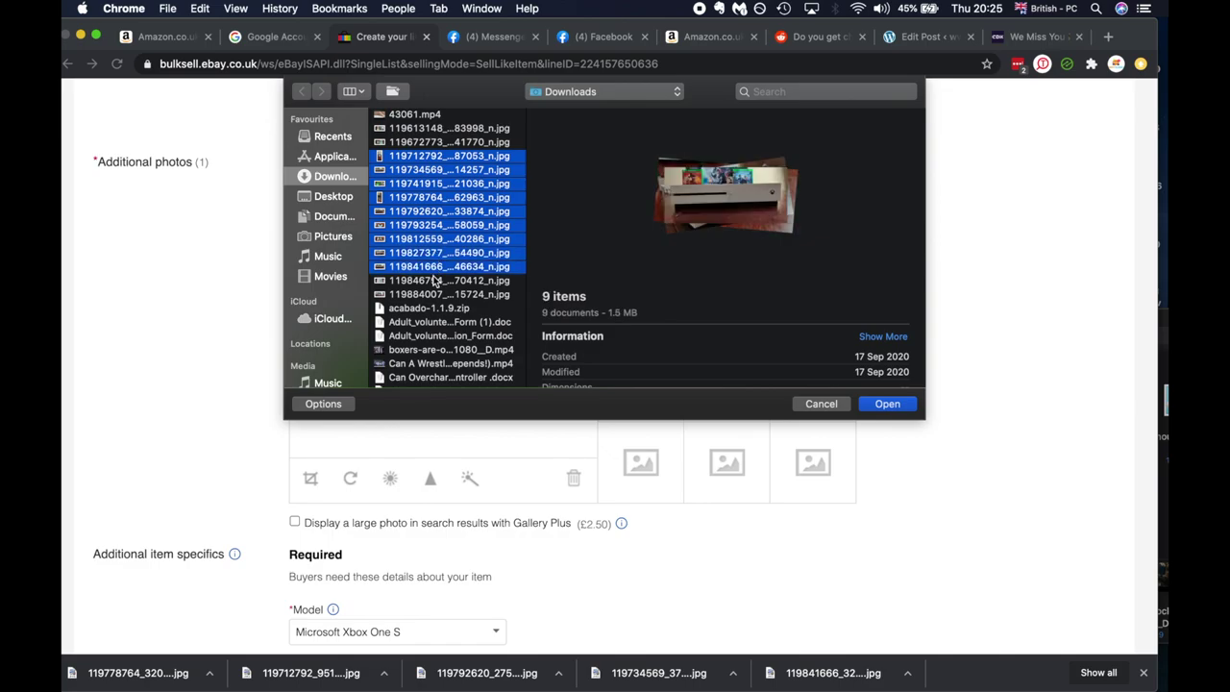
left_click(437, 281, "shift")
left_click(435, 295, "shift")
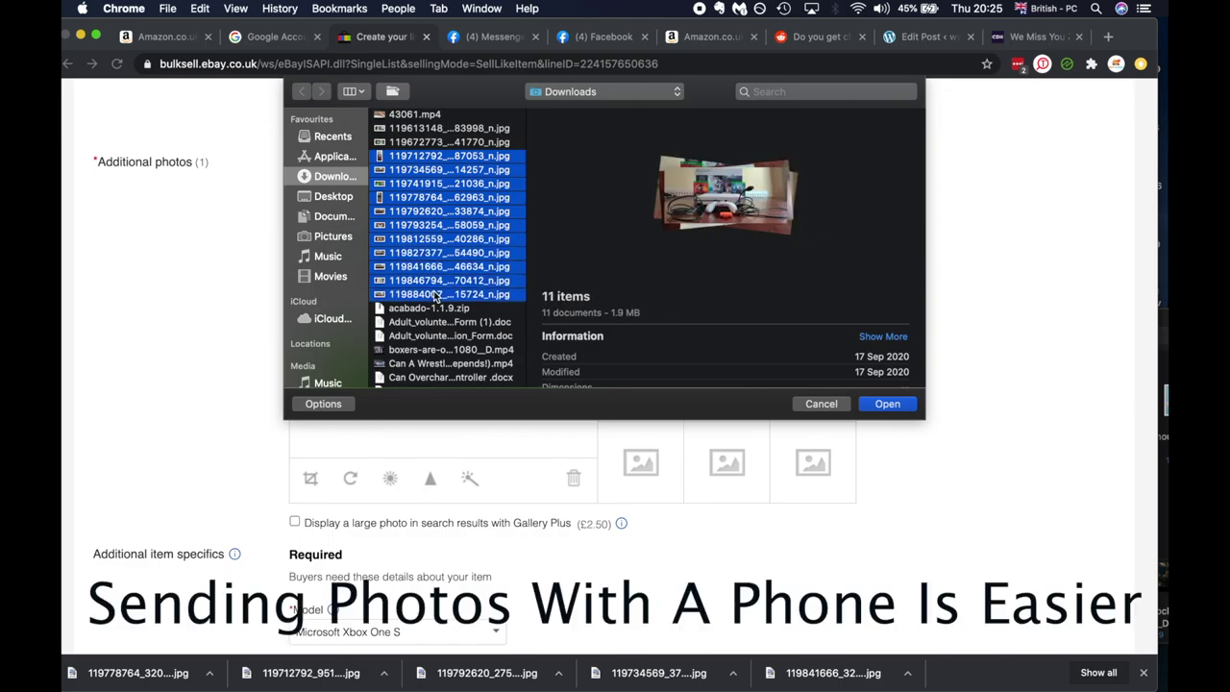
left_click(885, 404)
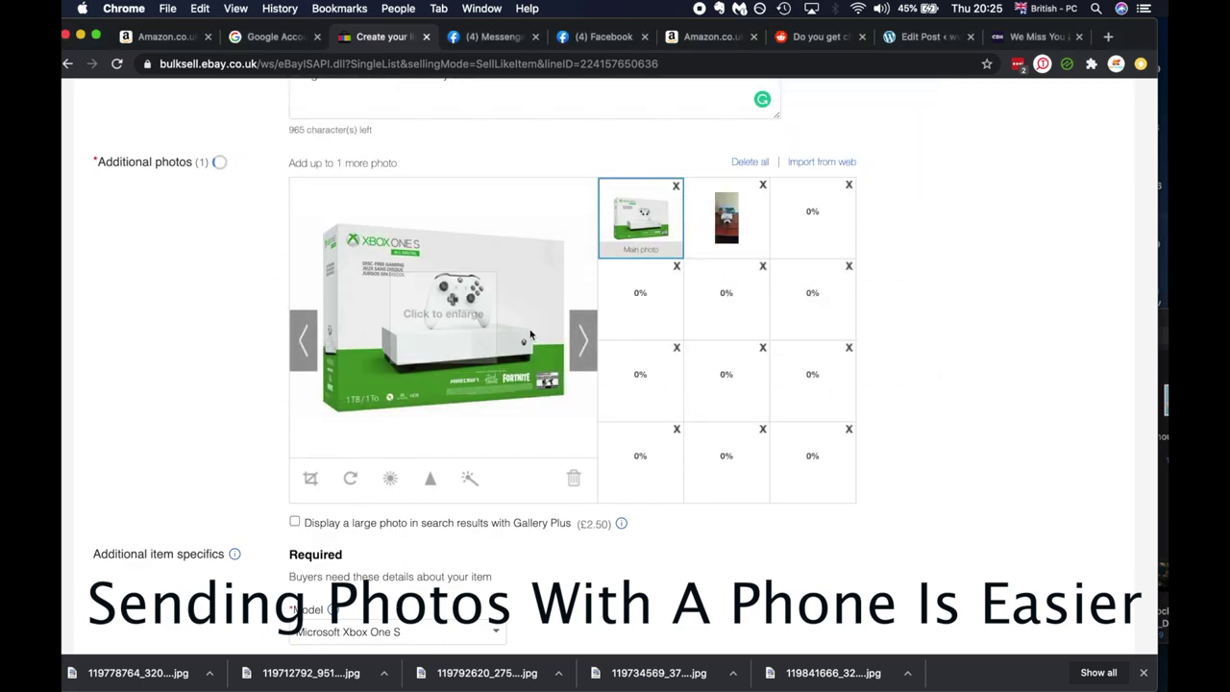
Remove the stock photo and crop the new main photo closely around the console, box, games, controller and cables.
left_click(676, 186)
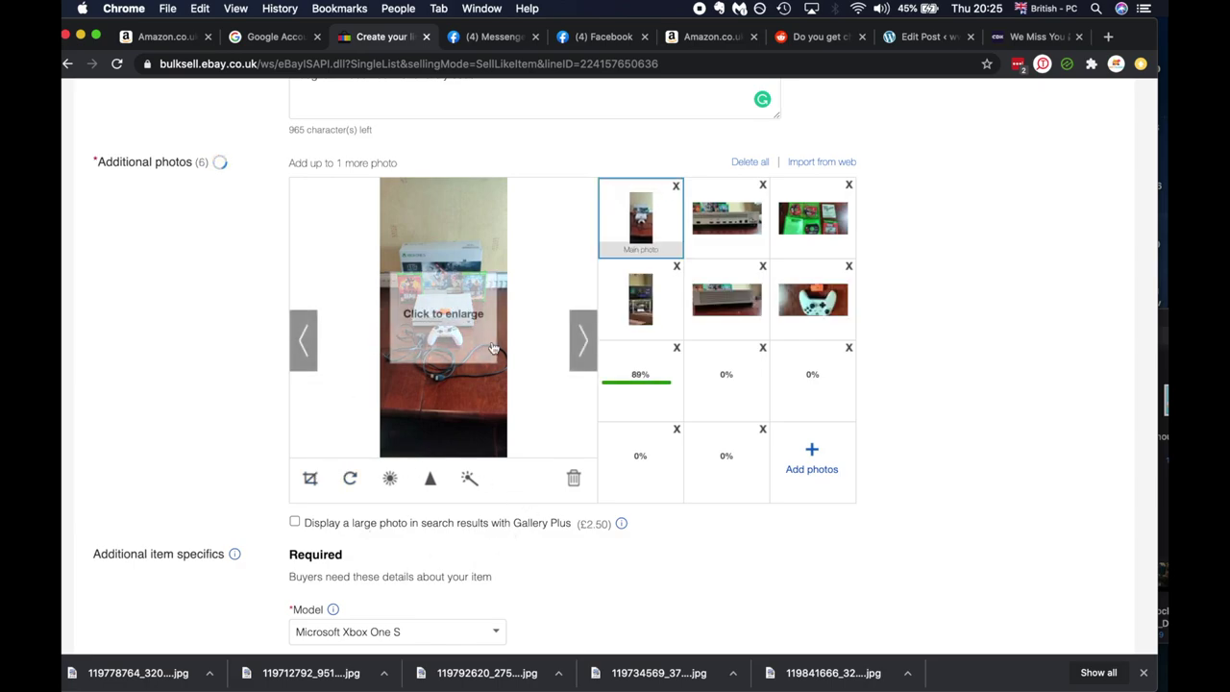
left_click(311, 479)
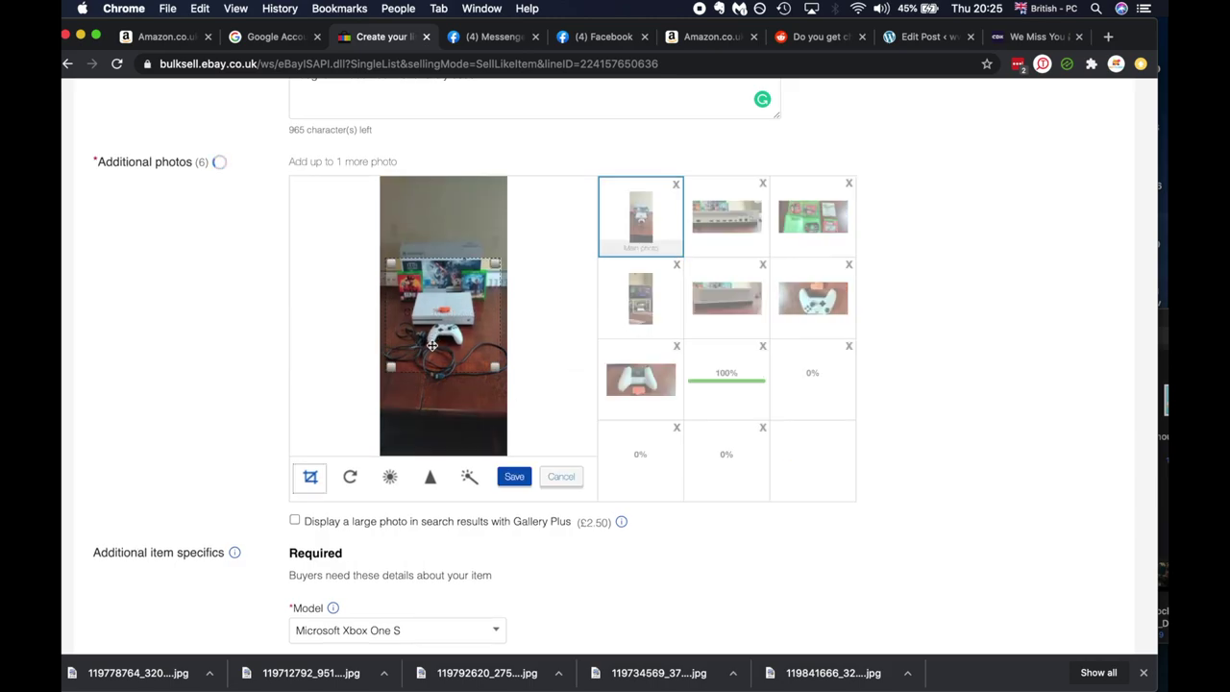
left_click_drag(433, 346, 511, 248)
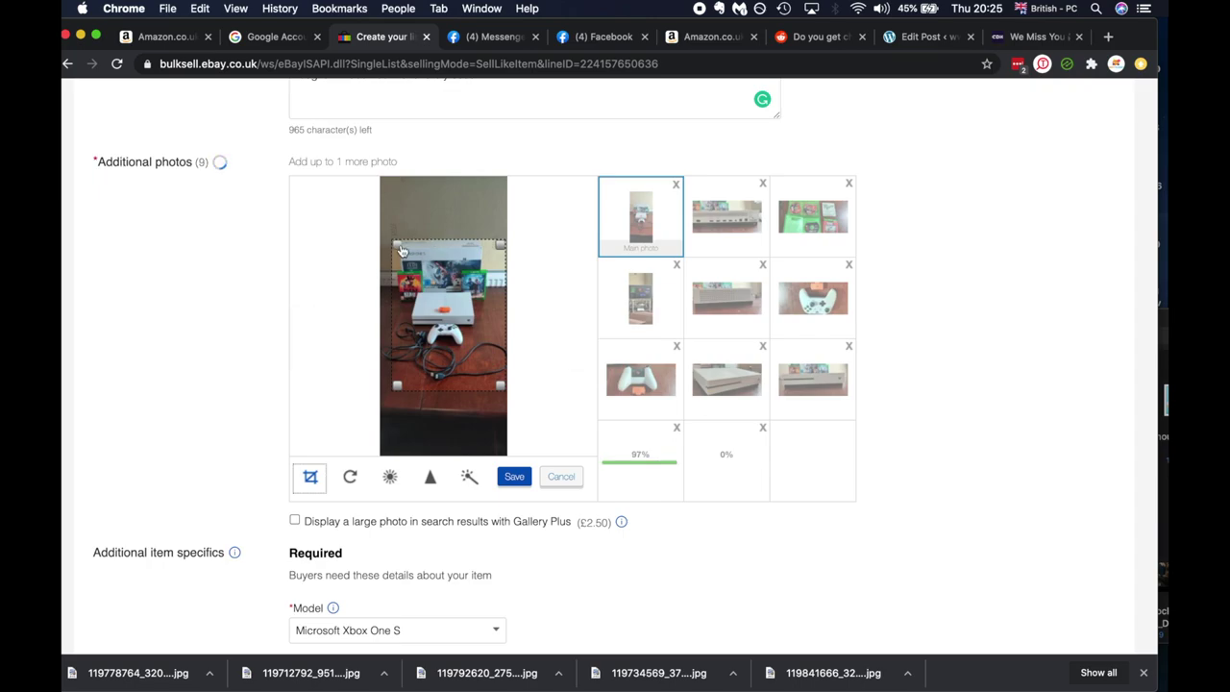
left_click_drag(397, 246, 381, 250)
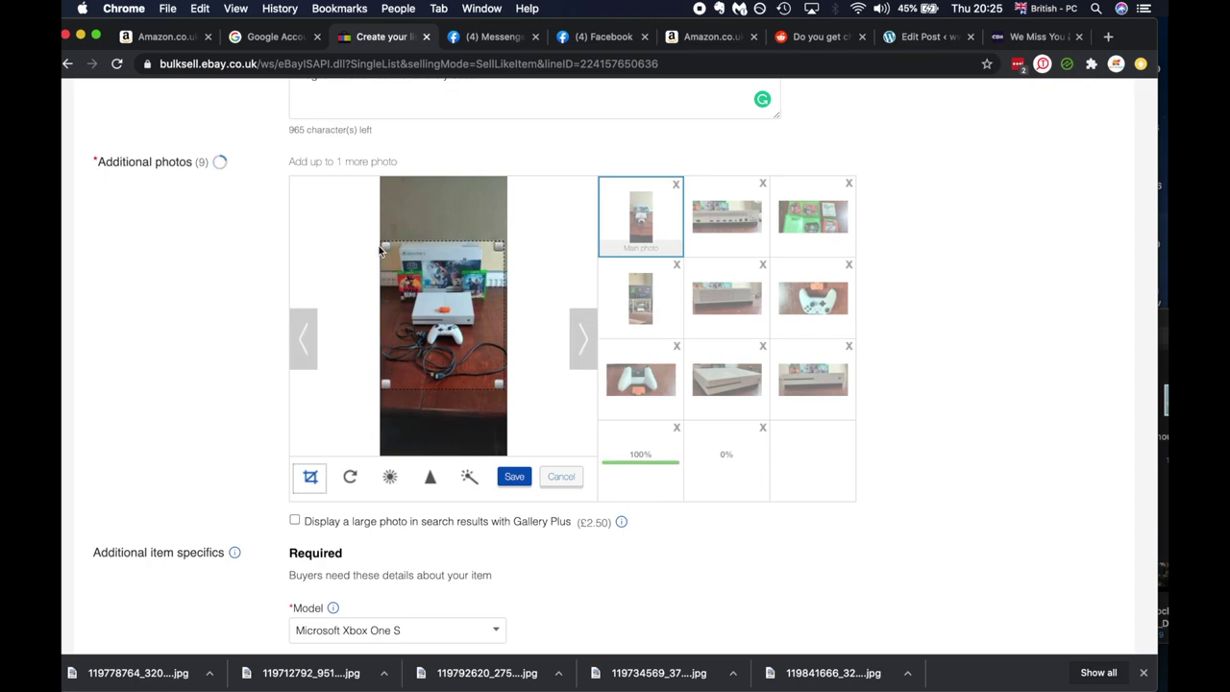
left_click(519, 477)
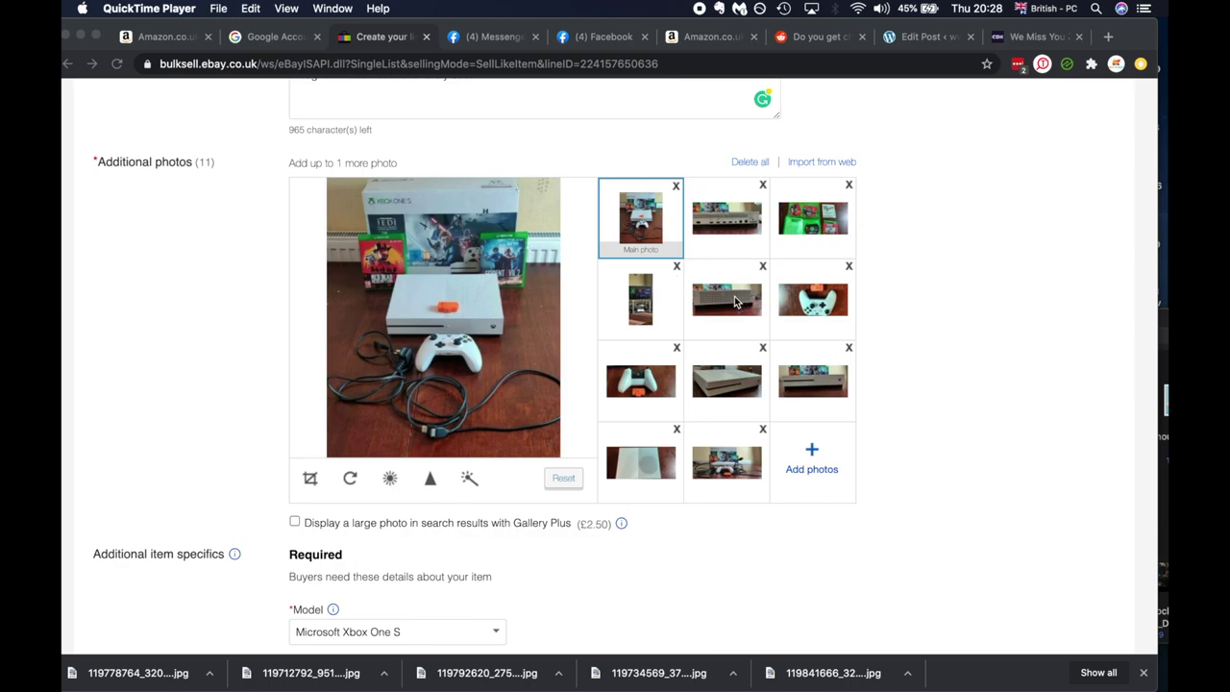
Preview the photo of the console's rear ports and the photo of the opened game cases.
left_click(719, 234)
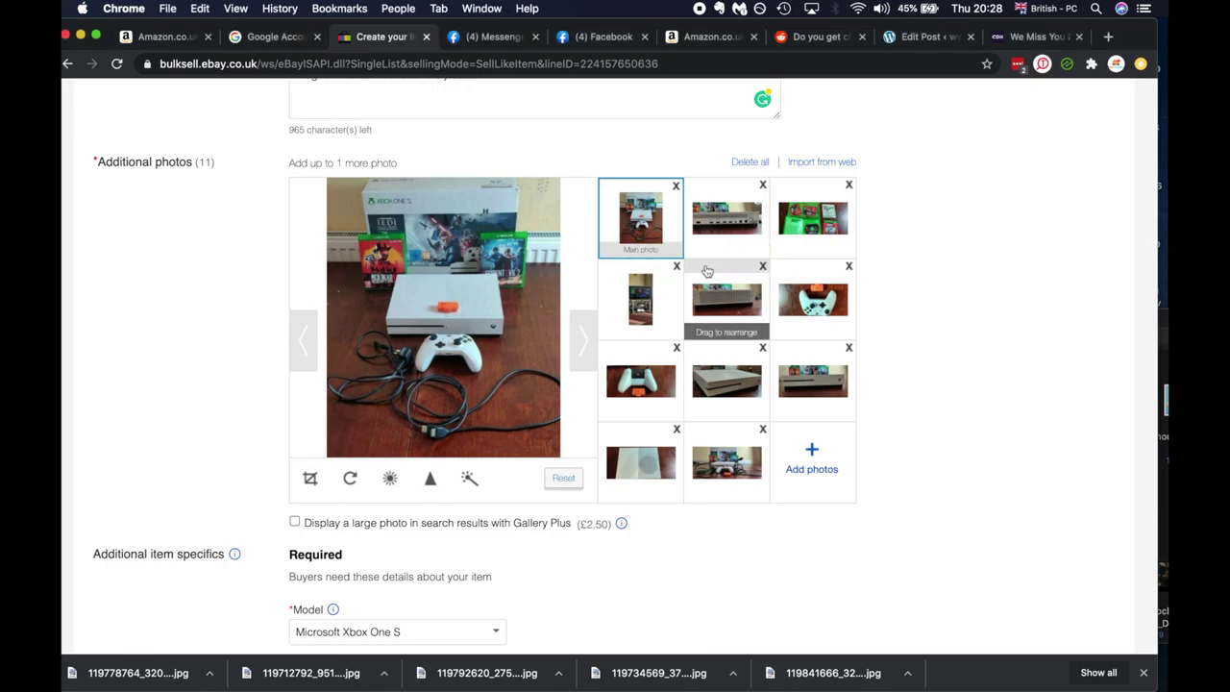
left_click(720, 212)
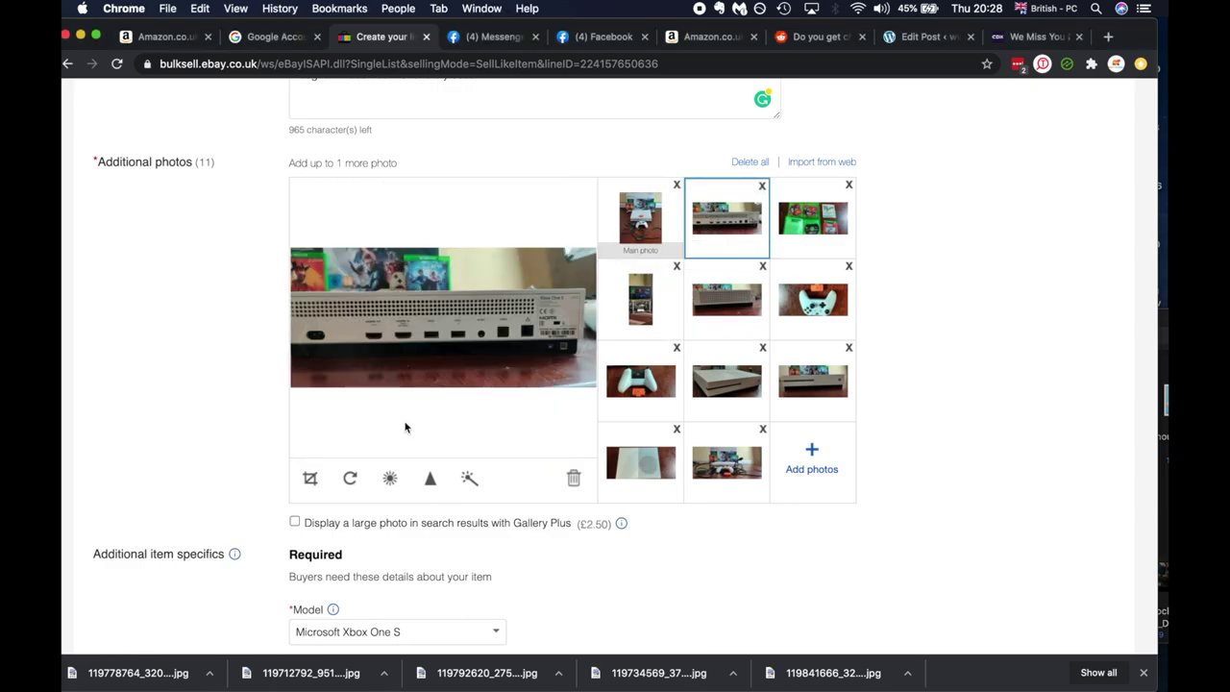
left_click(812, 217)
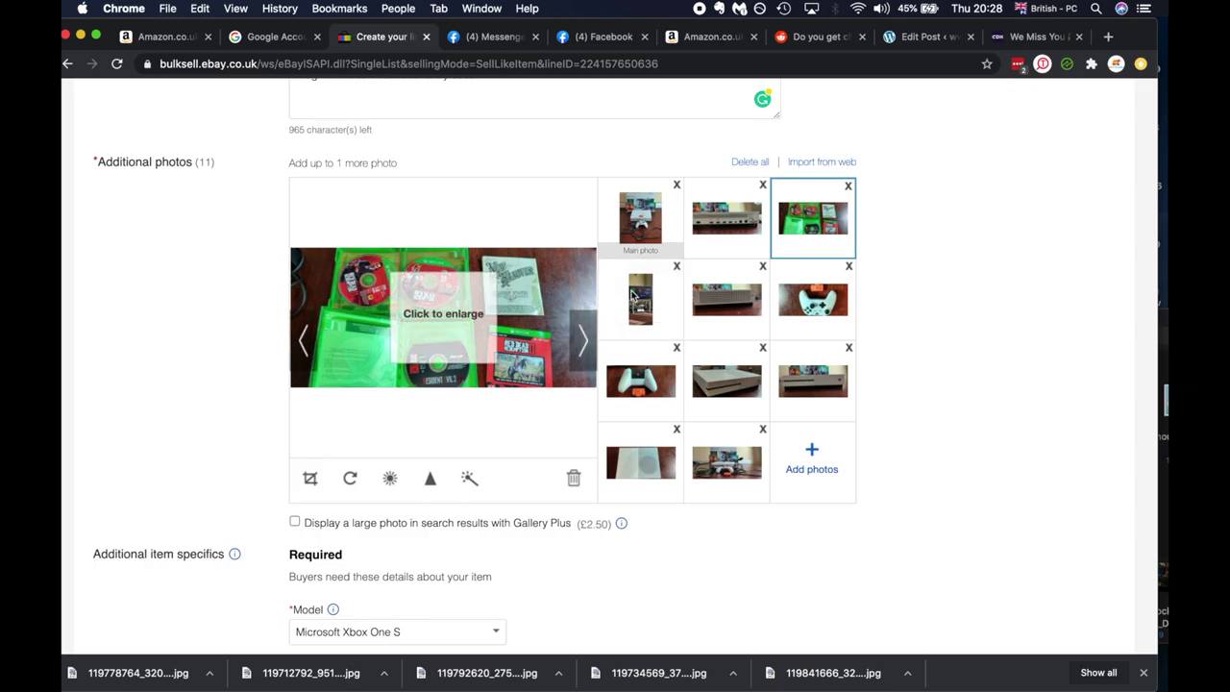
Crop the photo of the TV and console setup closely around the television and its stand, and save the crop.
left_click(648, 291)
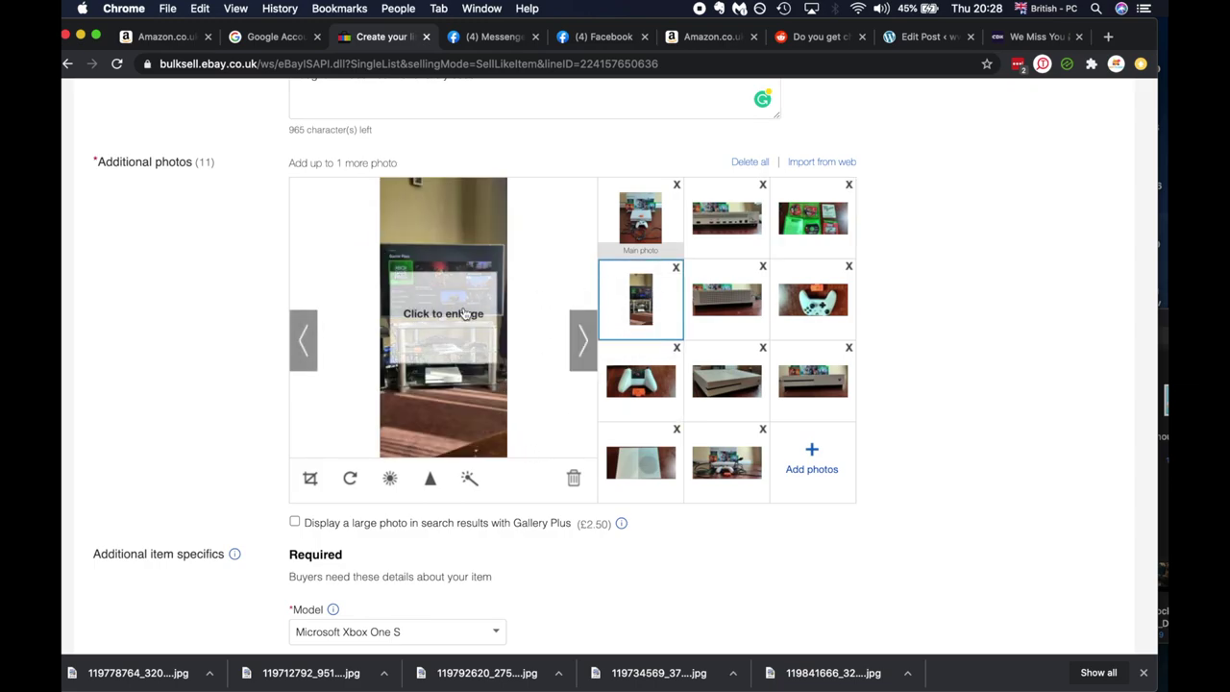
left_click(308, 478)
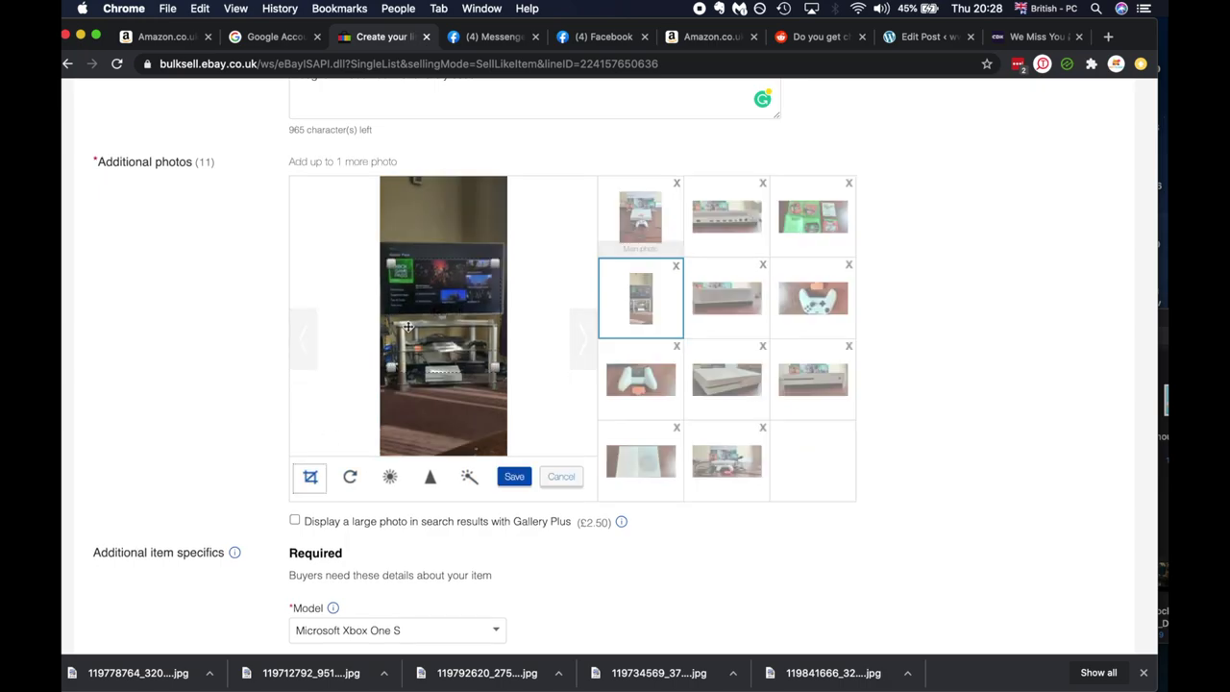
left_click_drag(499, 306, 506, 245)
left_click(513, 478)
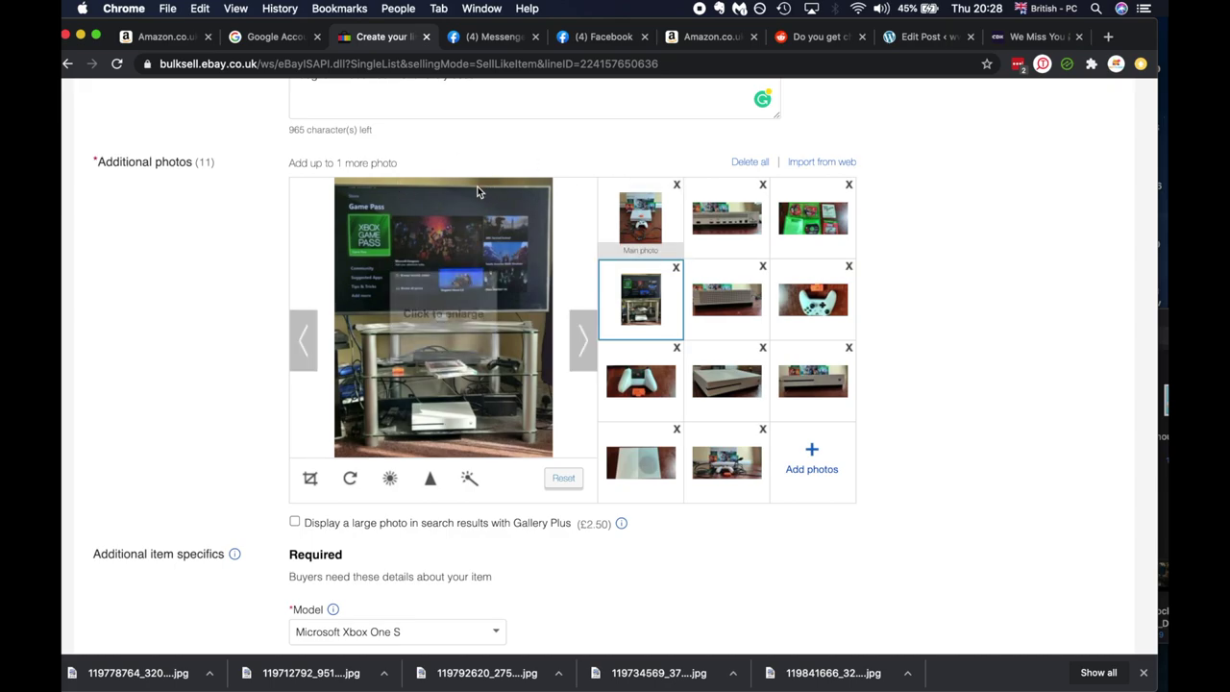
Preview the remaining console photos, including the angled view and the front view.
scroll(536, 237, "down", 1)
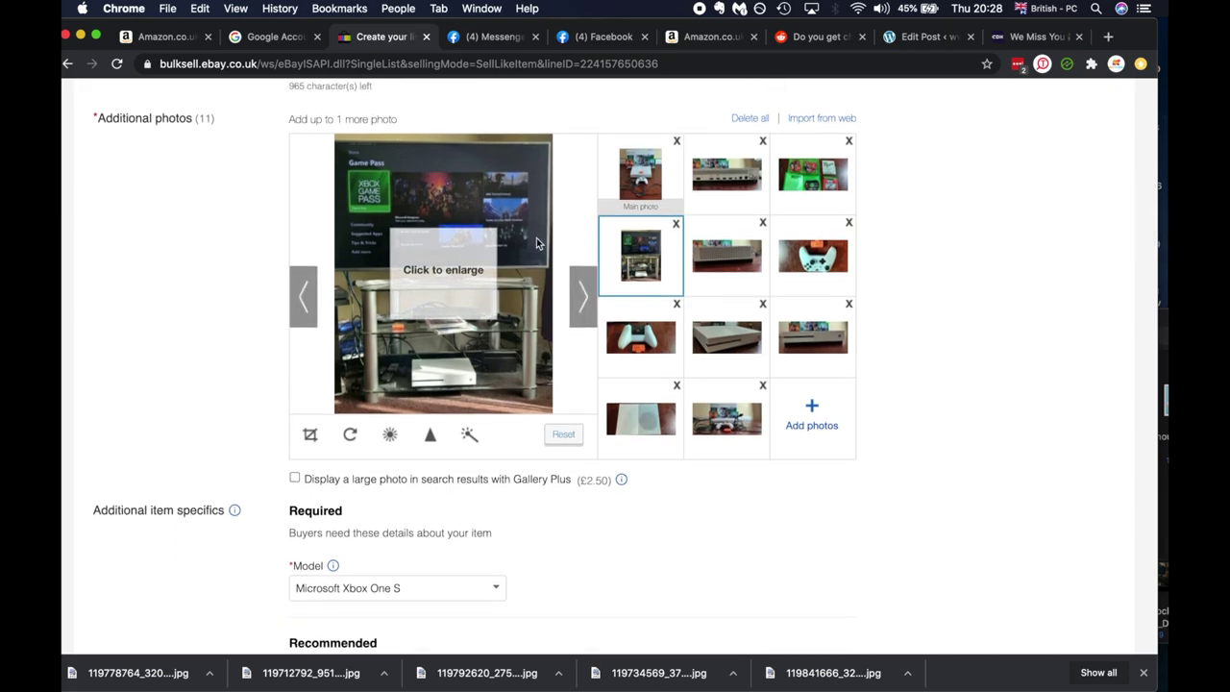
left_click(707, 243)
left_click(730, 314)
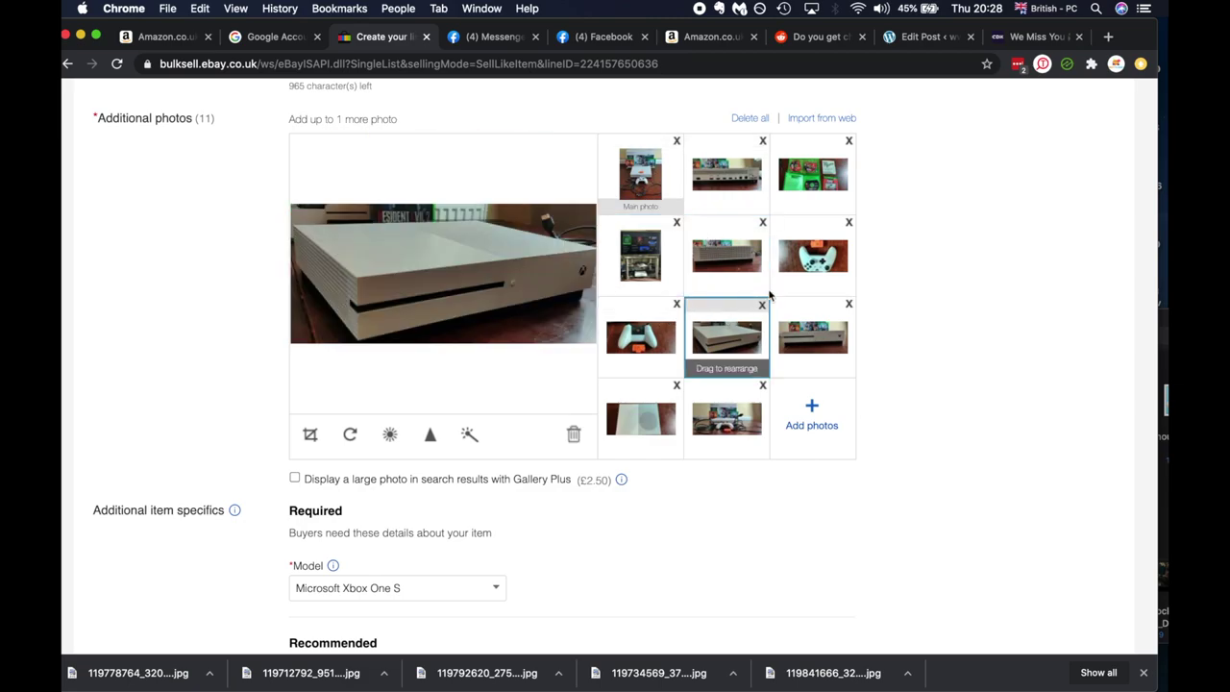
left_click(777, 333)
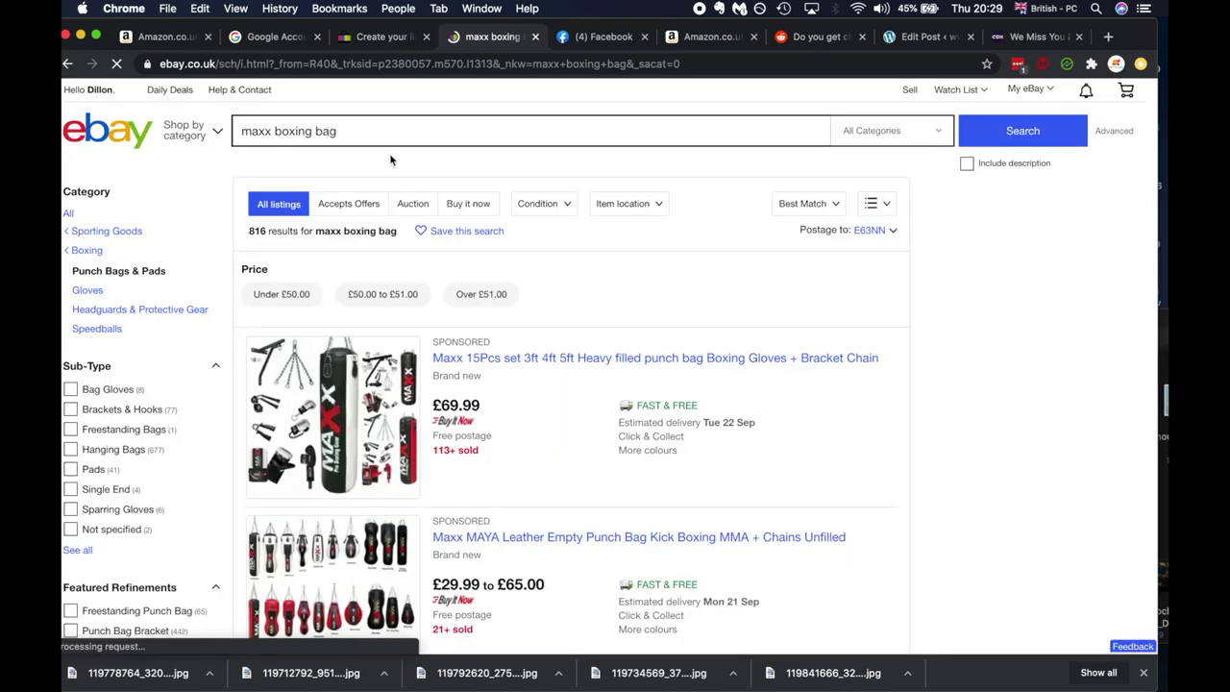
Start a similar listing from the Maxx MAYA Leather Empty Punch Bag item, discard it and return to the Xbox listing.
scroll(390, 155, "down", 1)
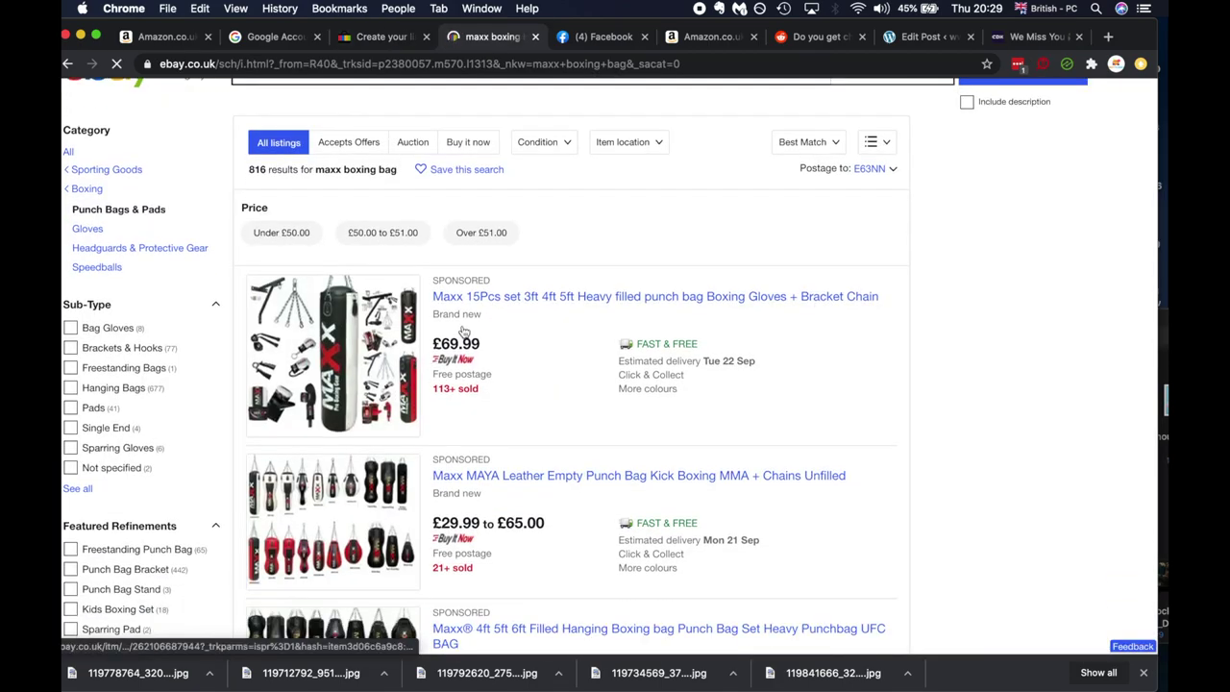
left_click(479, 476)
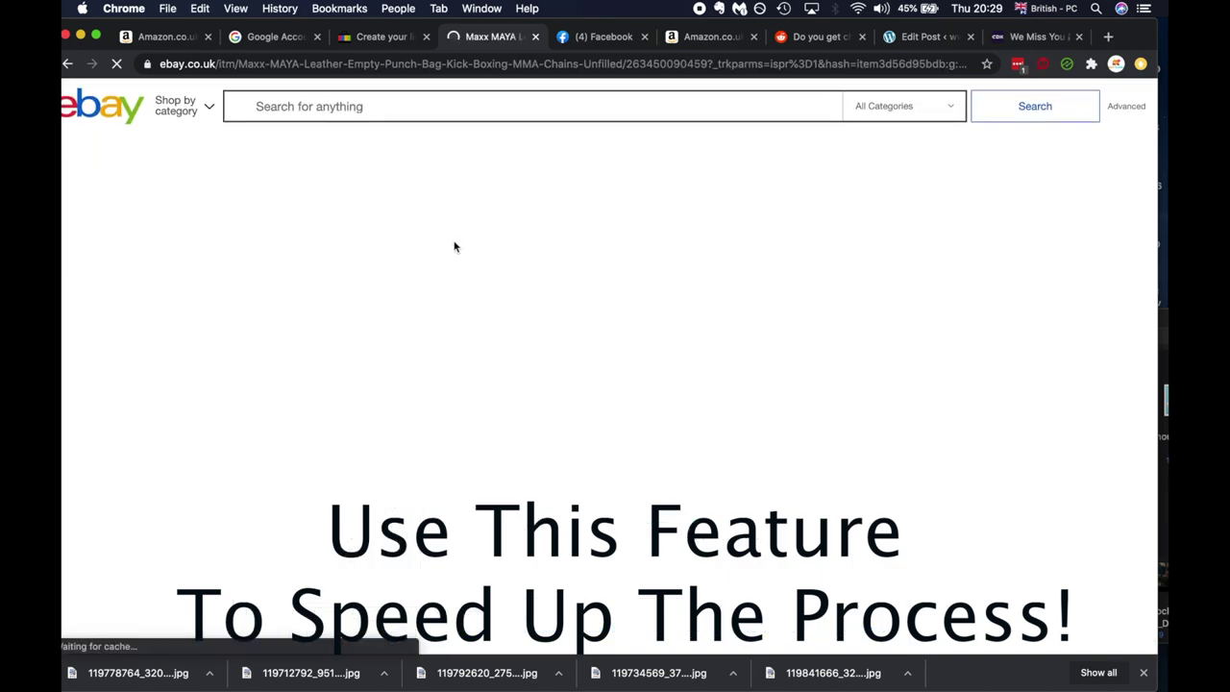
scroll(455, 247, "down", 1)
scroll(574, 419, "down", 3)
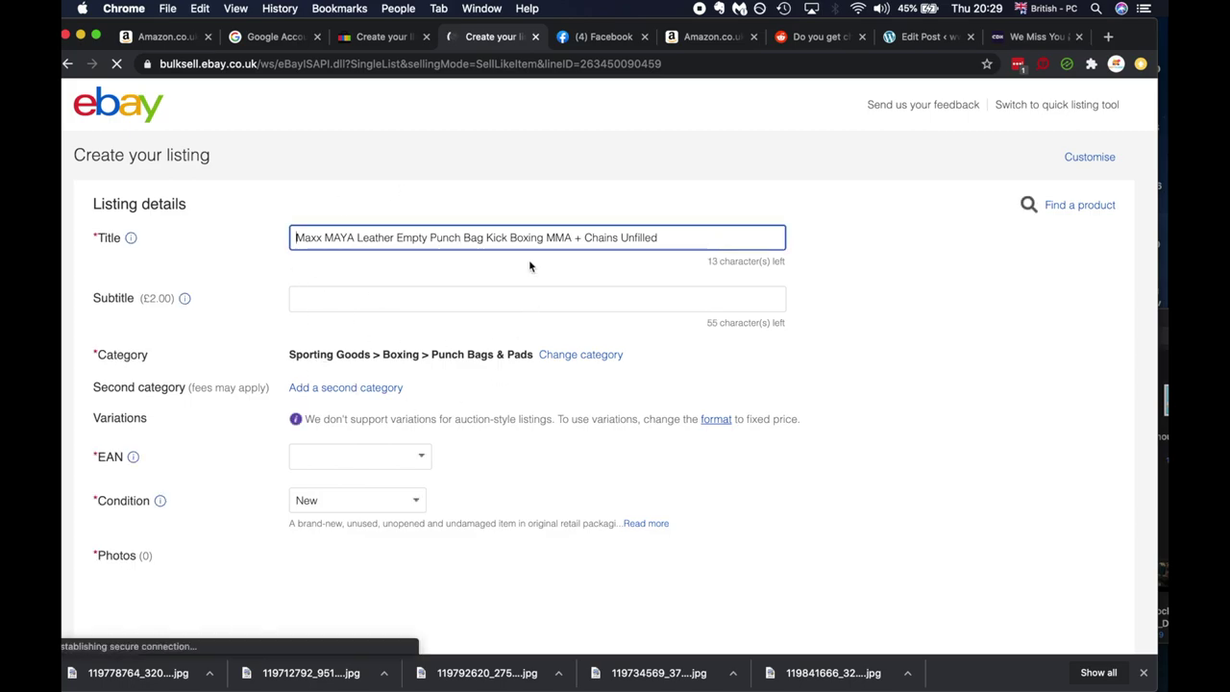
scroll(495, 244, "down", 4)
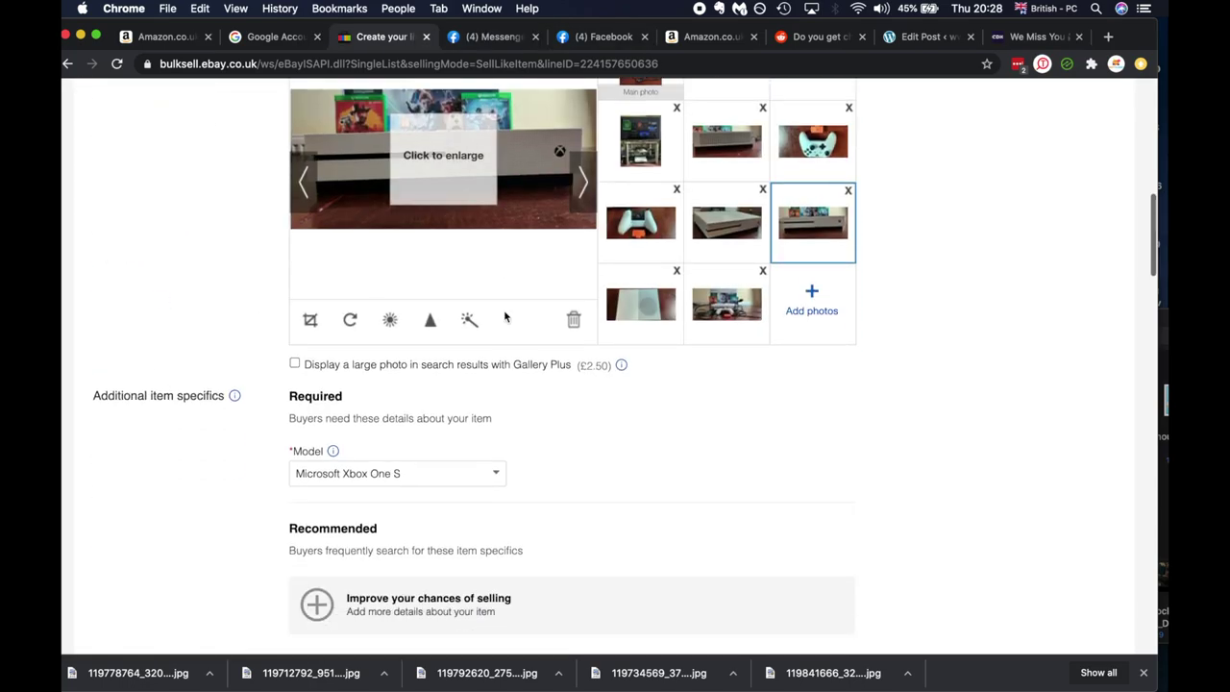
scroll(421, 295, "down", 3)
scroll(377, 359, "down", 4)
scroll(377, 358, "up", 12)
mouse_move(377, 358)
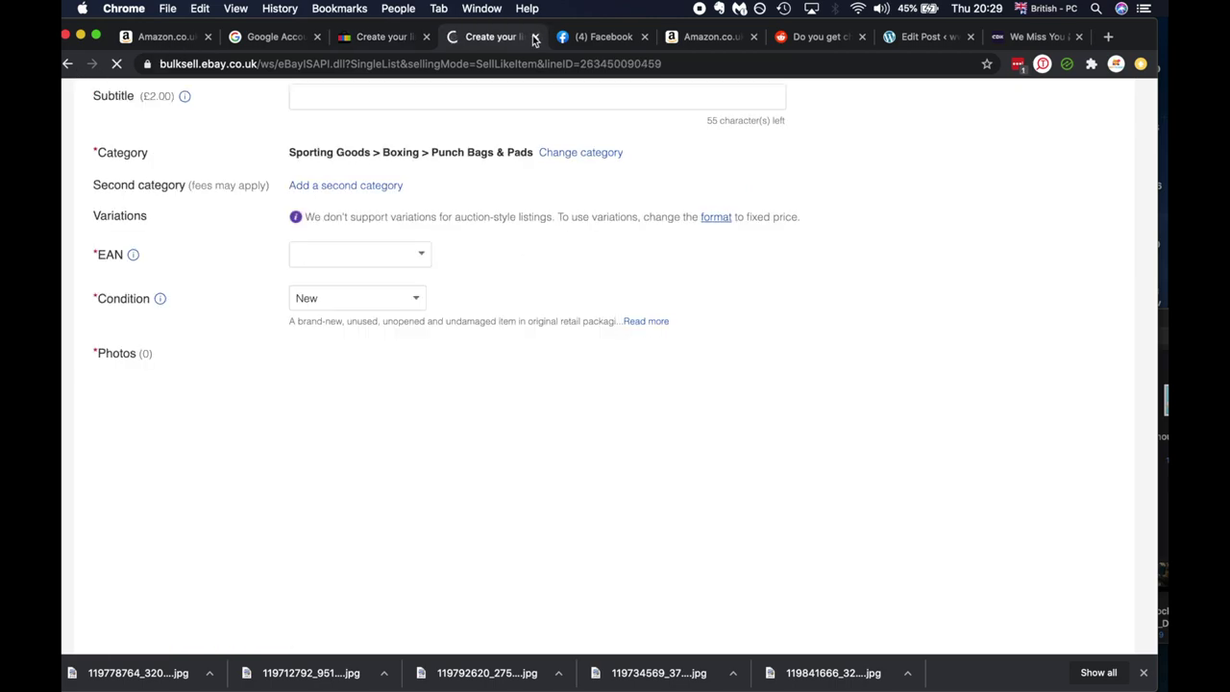
left_click(535, 36)
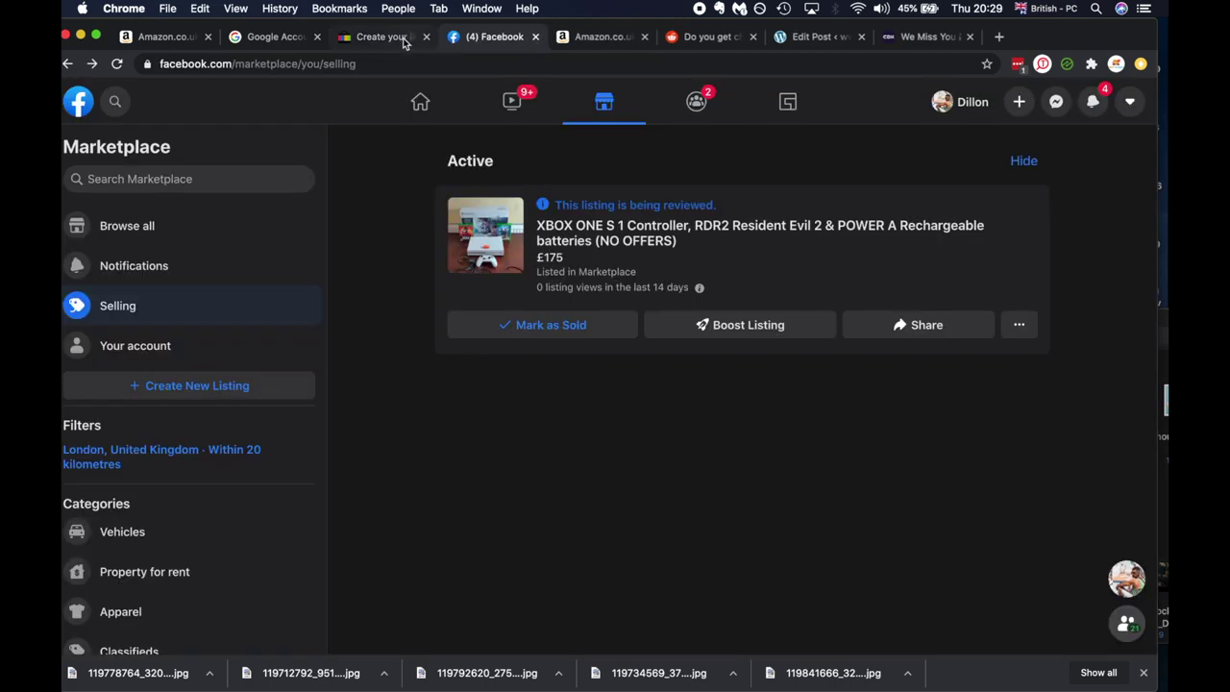
left_click(404, 38)
Complete the item description with the line "-Resident Evil 2" and correct "Rechargable" to "Rechargeable".
scroll(615, 500, "down", 5)
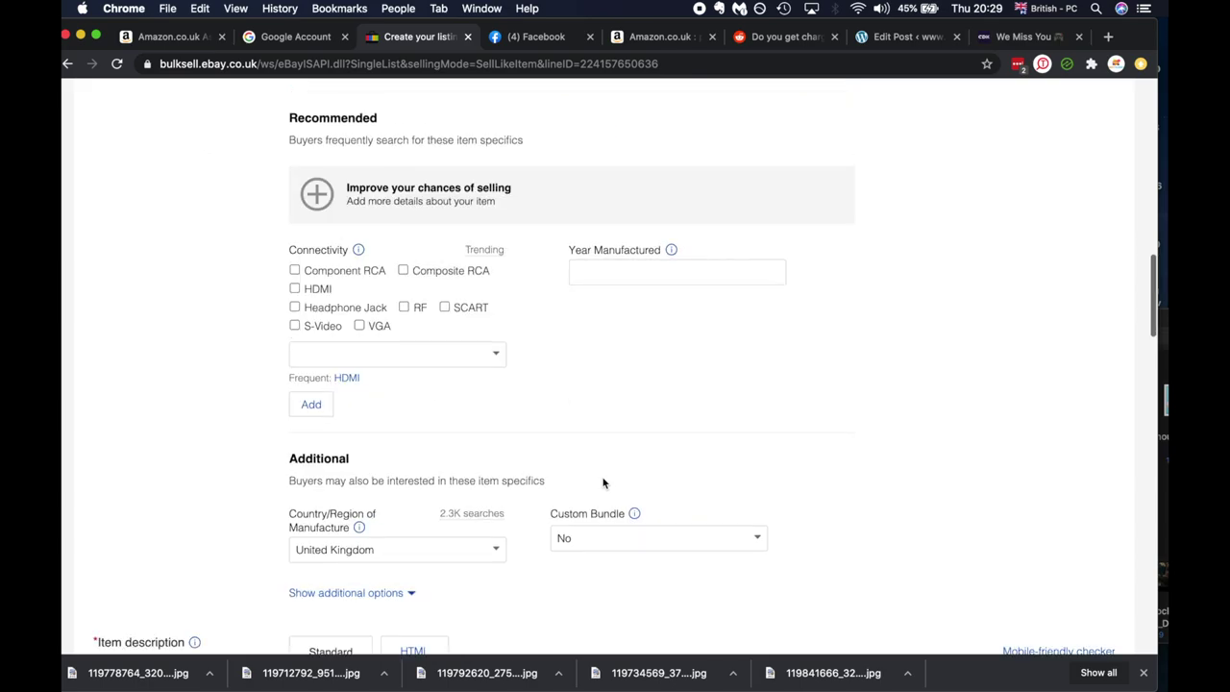
scroll(541, 280, "down", 5)
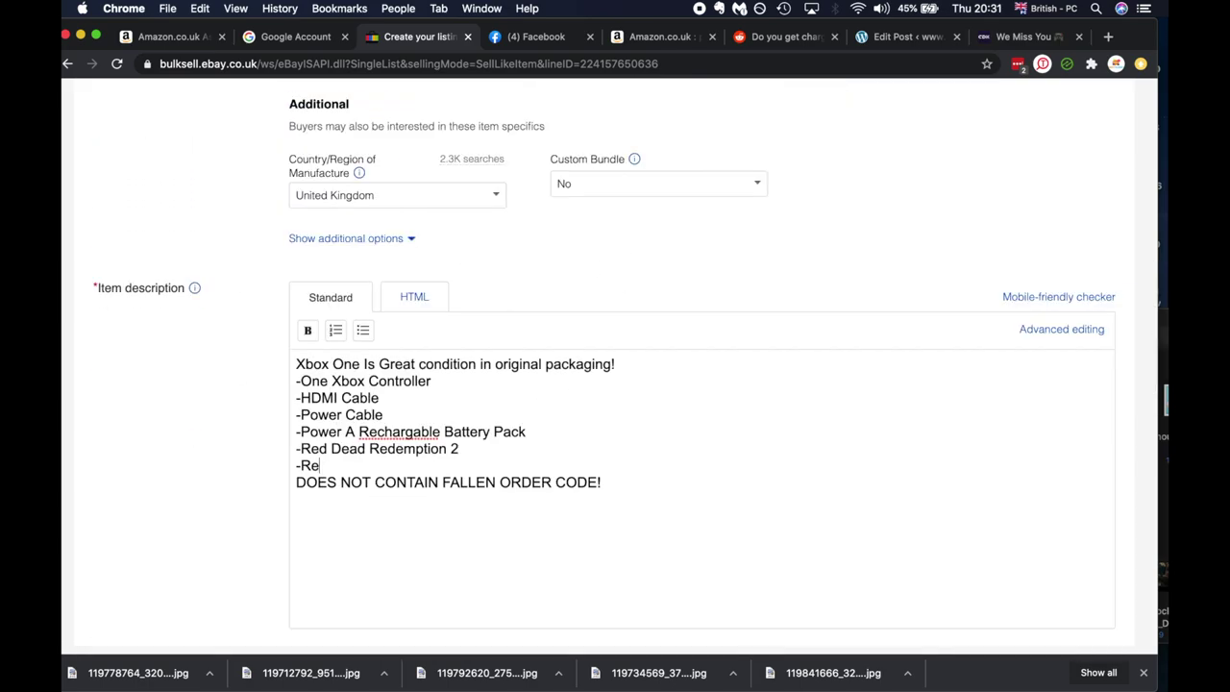
type("sident Evil 2")
right_click(413, 432)
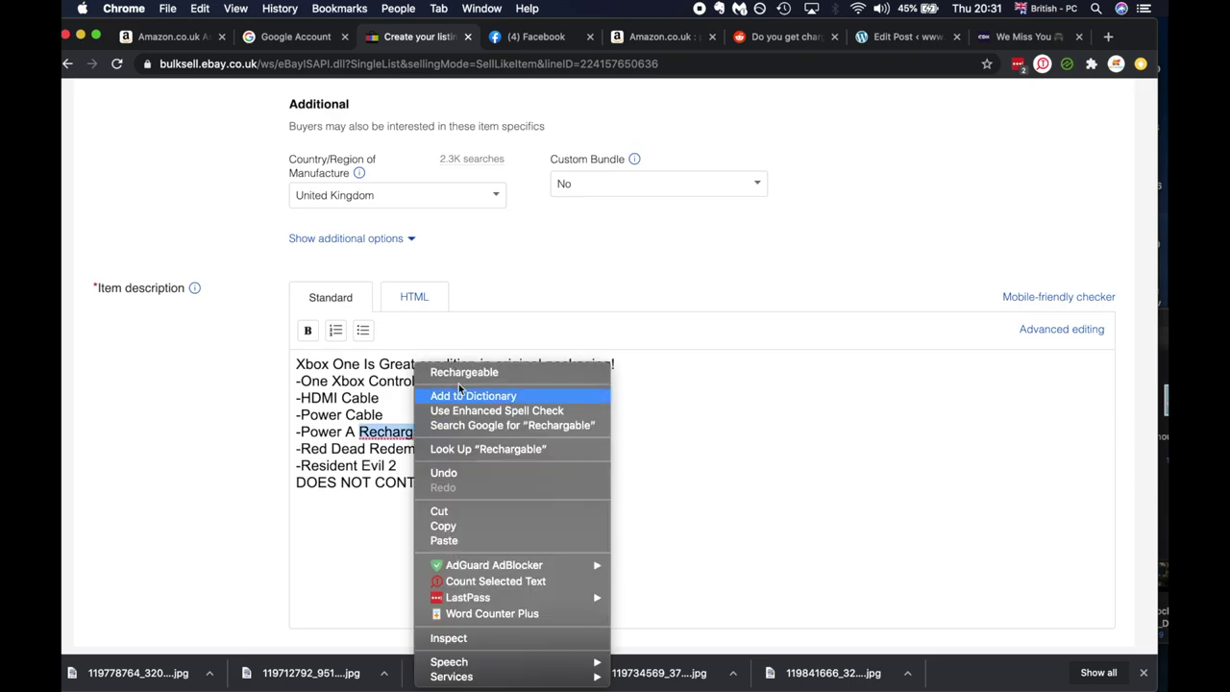
left_click(474, 369)
Keep the auction-style format and schedule the listing to start on Thursday, 17 Sep at 22:00 BST.
scroll(557, 422, "down", 3)
scroll(558, 423, "down", 4)
scroll(403, 137, "up", 2)
left_click(357, 276)
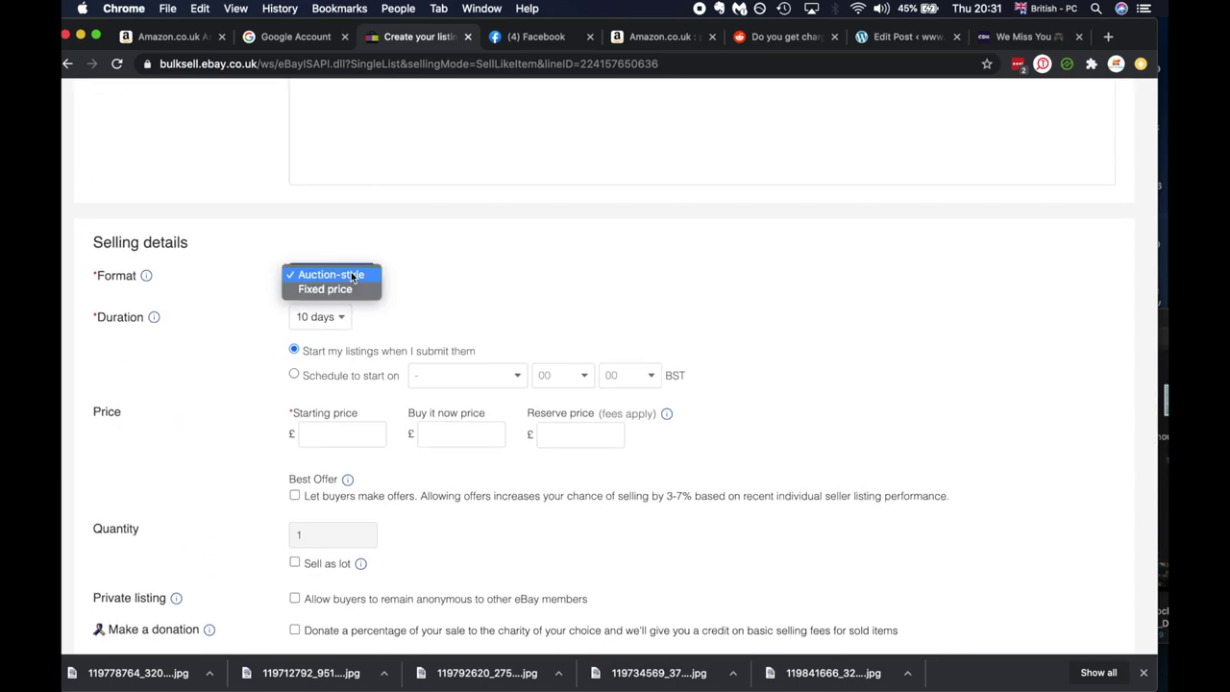
left_click(351, 275)
left_click(296, 377)
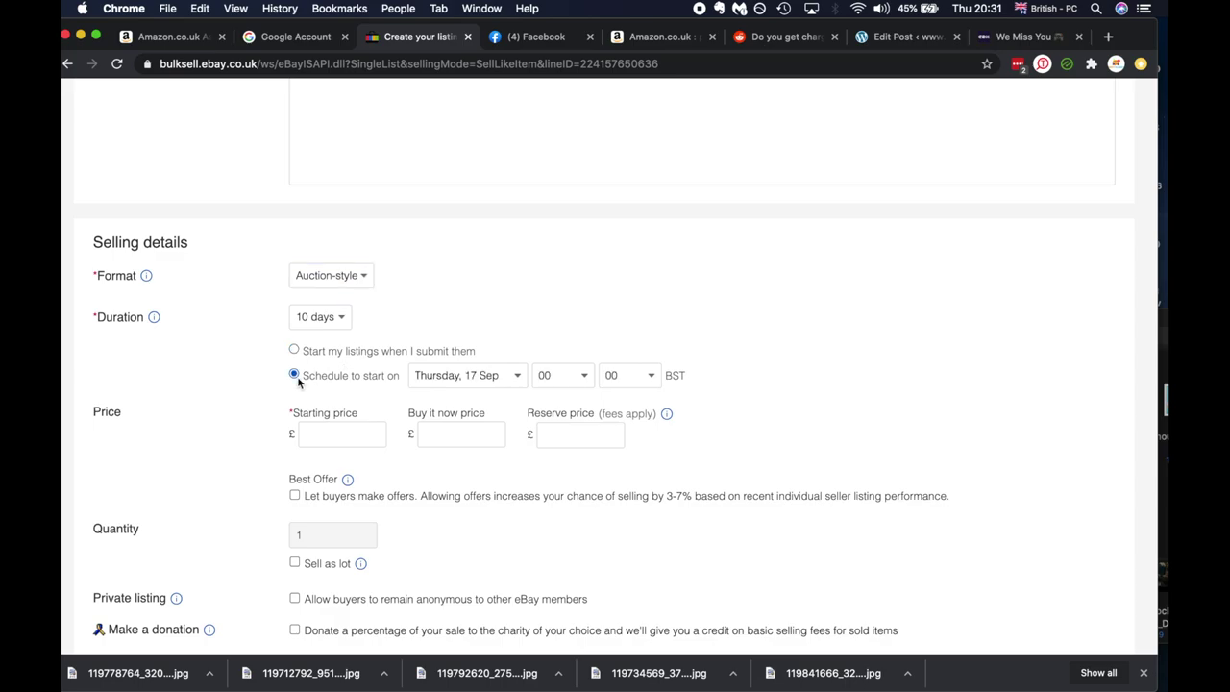
left_click(467, 380)
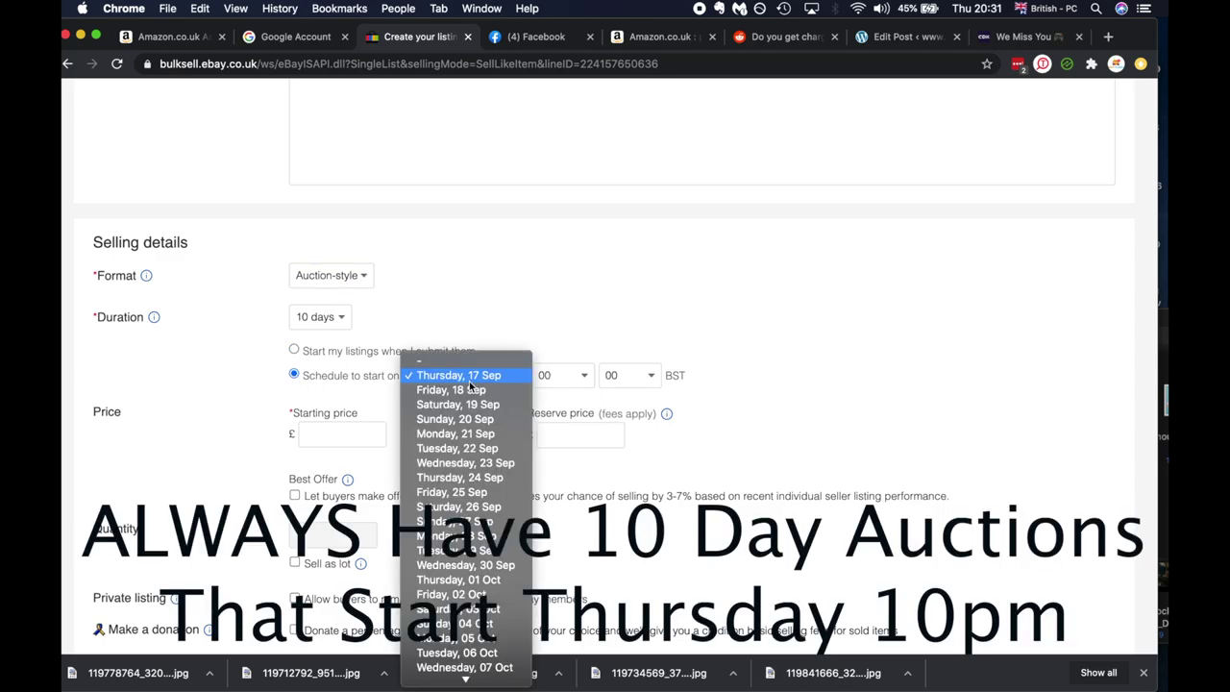
left_click(462, 381)
left_click(574, 375)
left_click(575, 374)
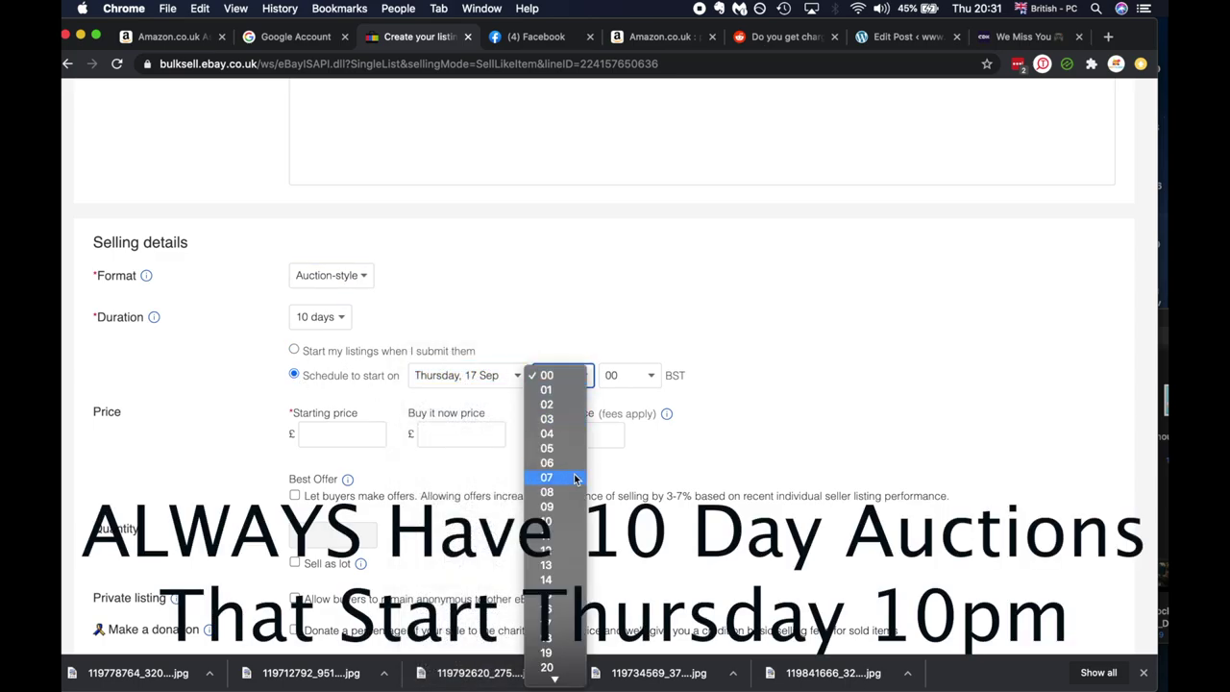
left_click(560, 629)
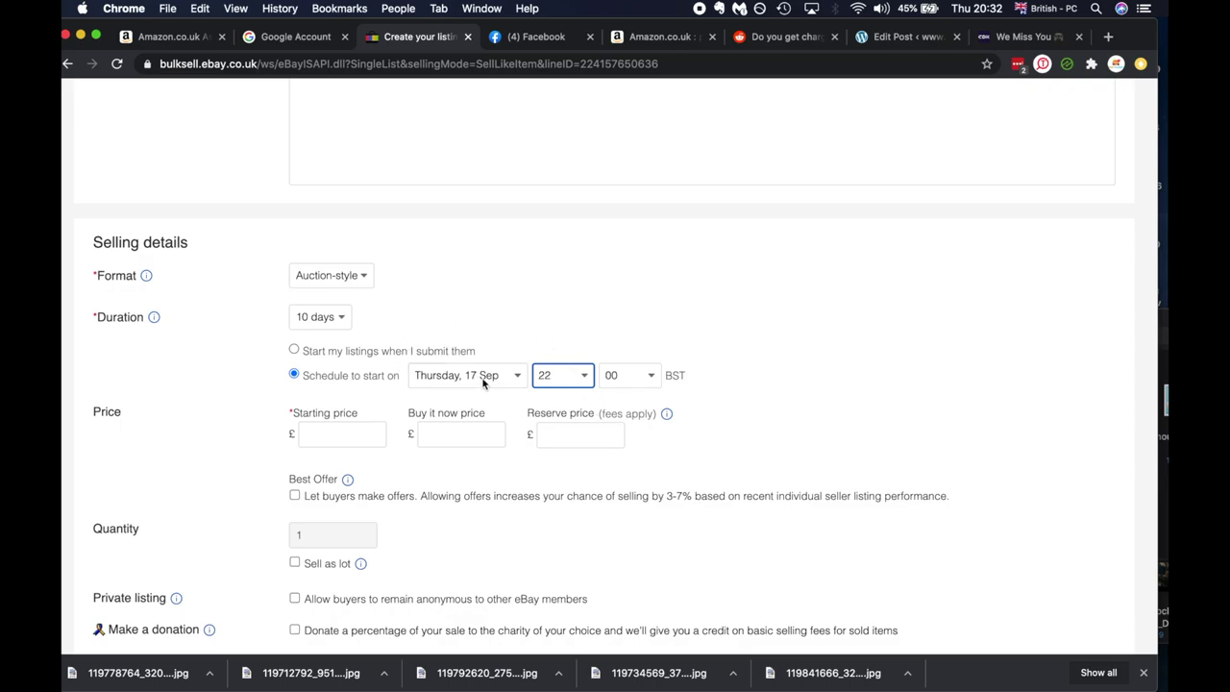
Set the auction's starting price to £80.
scroll(457, 322, "down", 1)
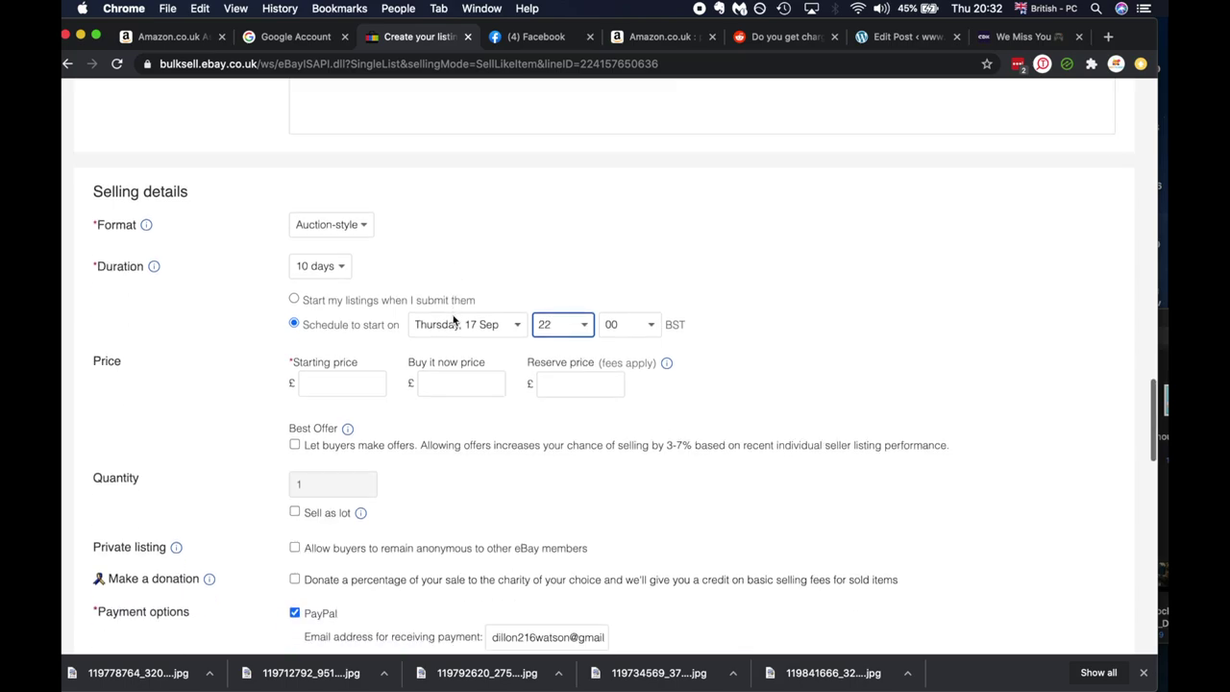
left_click(348, 386)
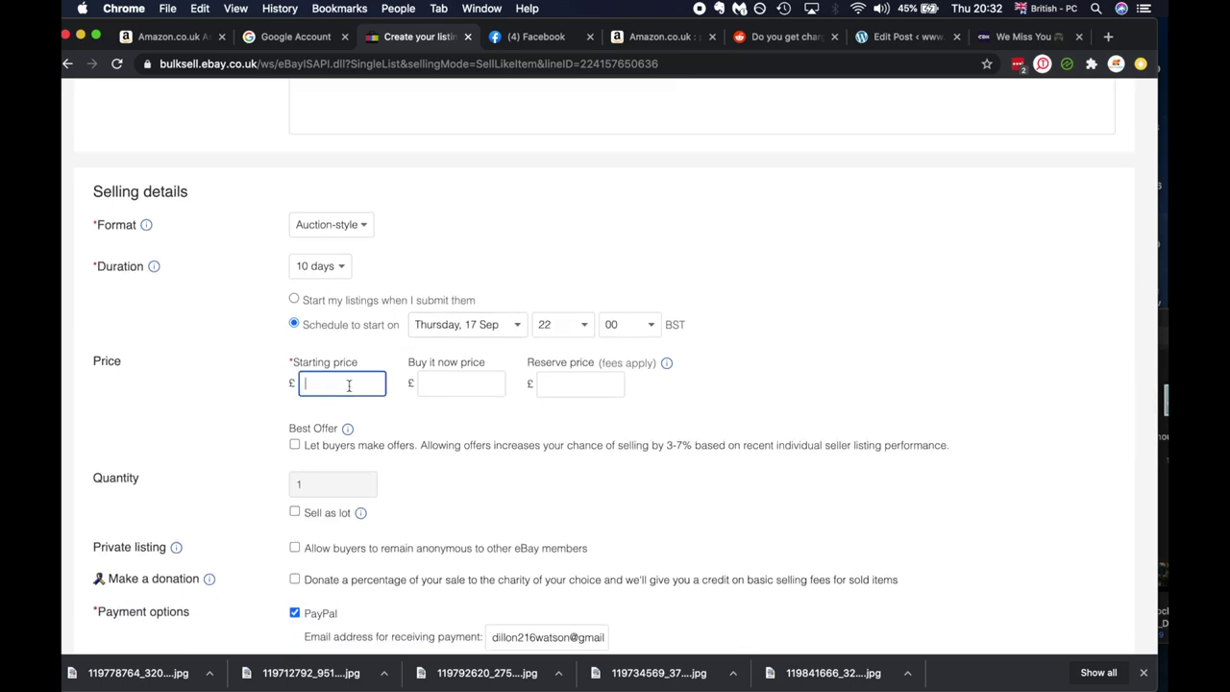
type("80")
Review the listing's photos, product details, title and condition, with a brief look at the Facebook tab.
scroll(323, 514, "up", 20)
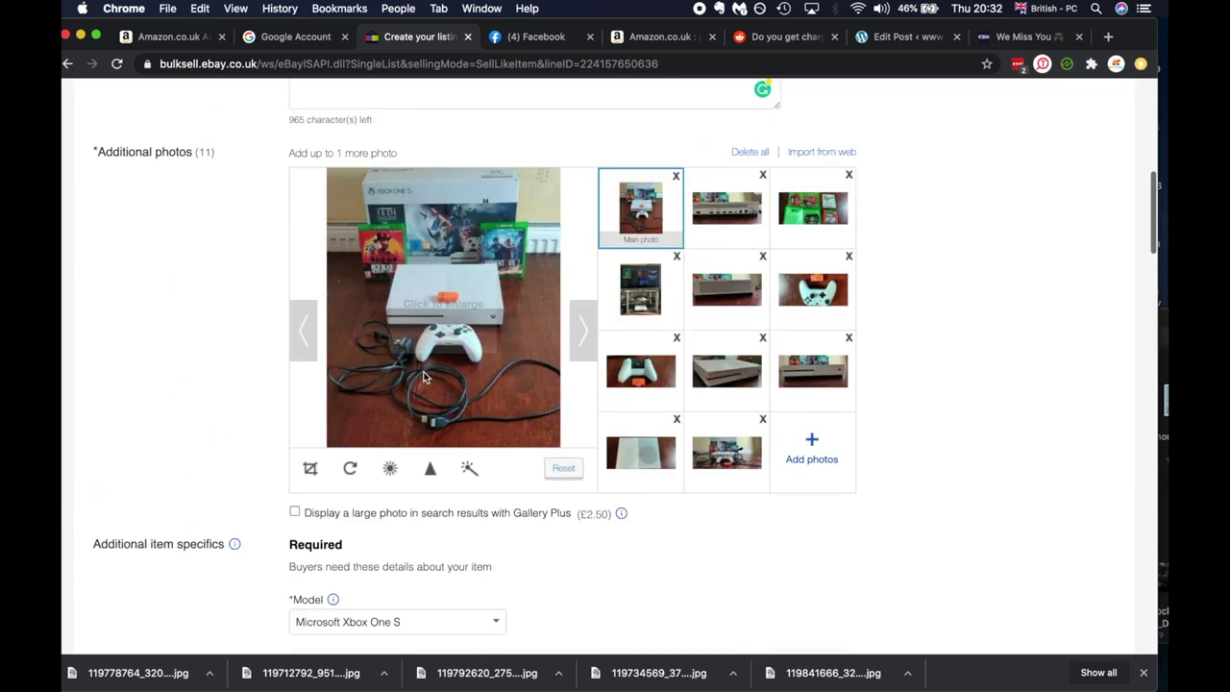
scroll(426, 377, "down", 1)
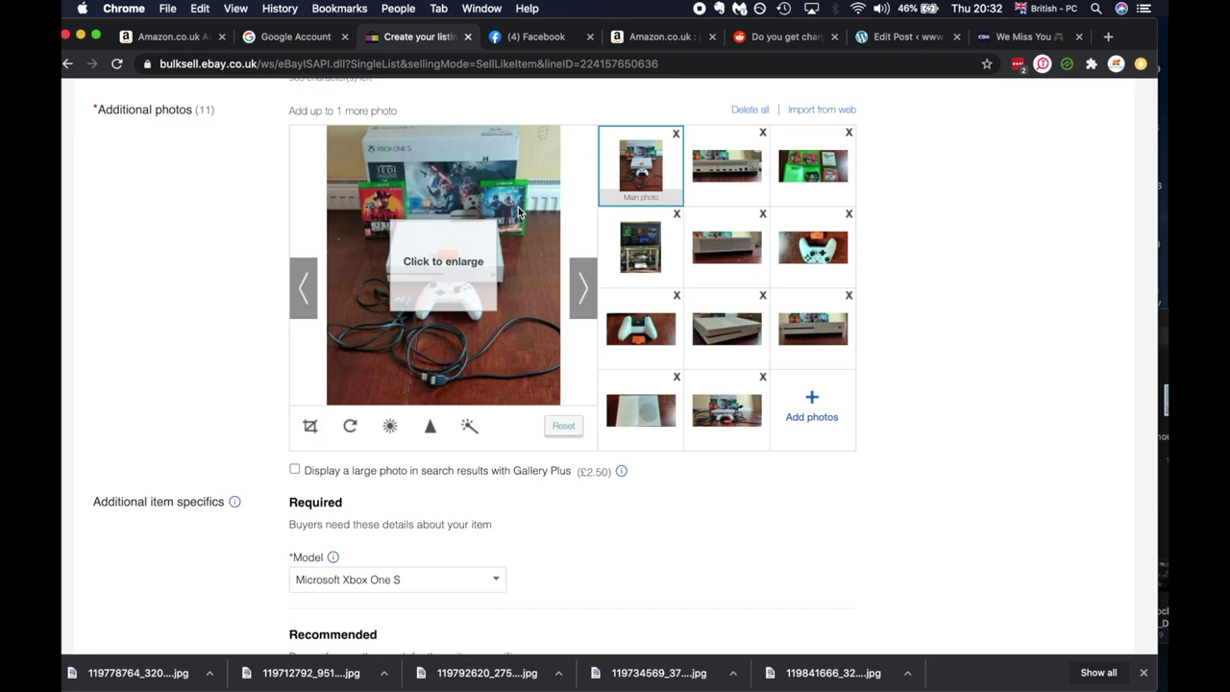
scroll(518, 213, "down", 5)
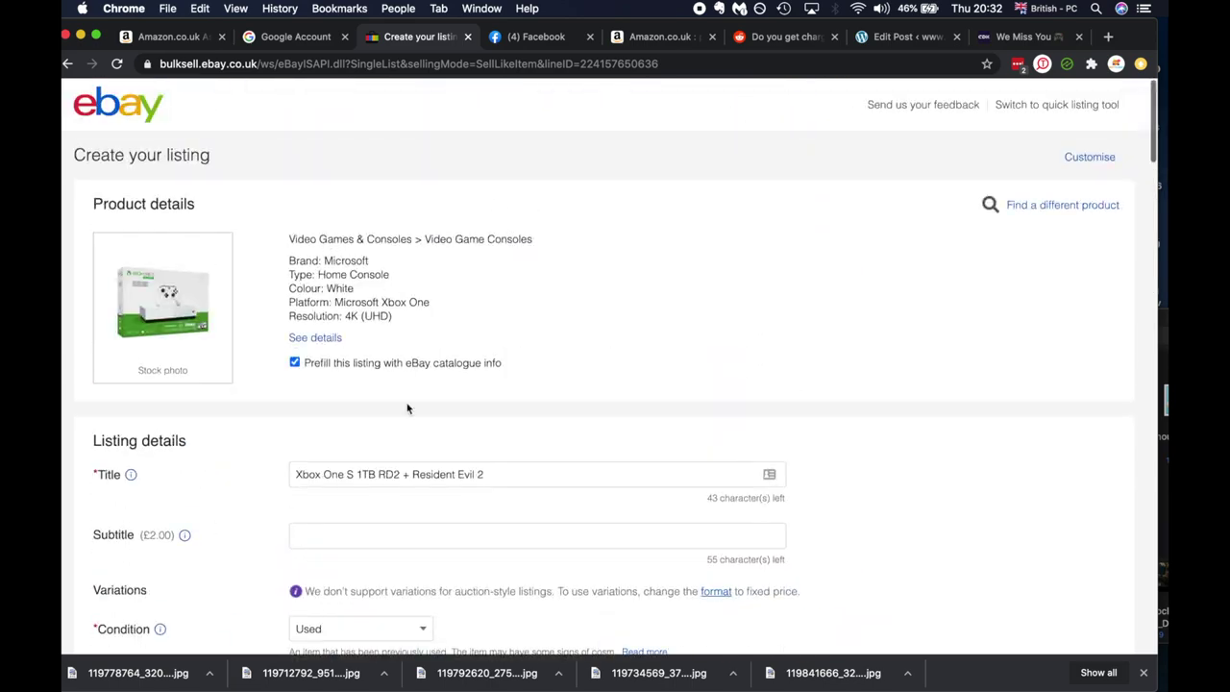
scroll(542, 242, "down", 8)
scroll(542, 243, "up", 5)
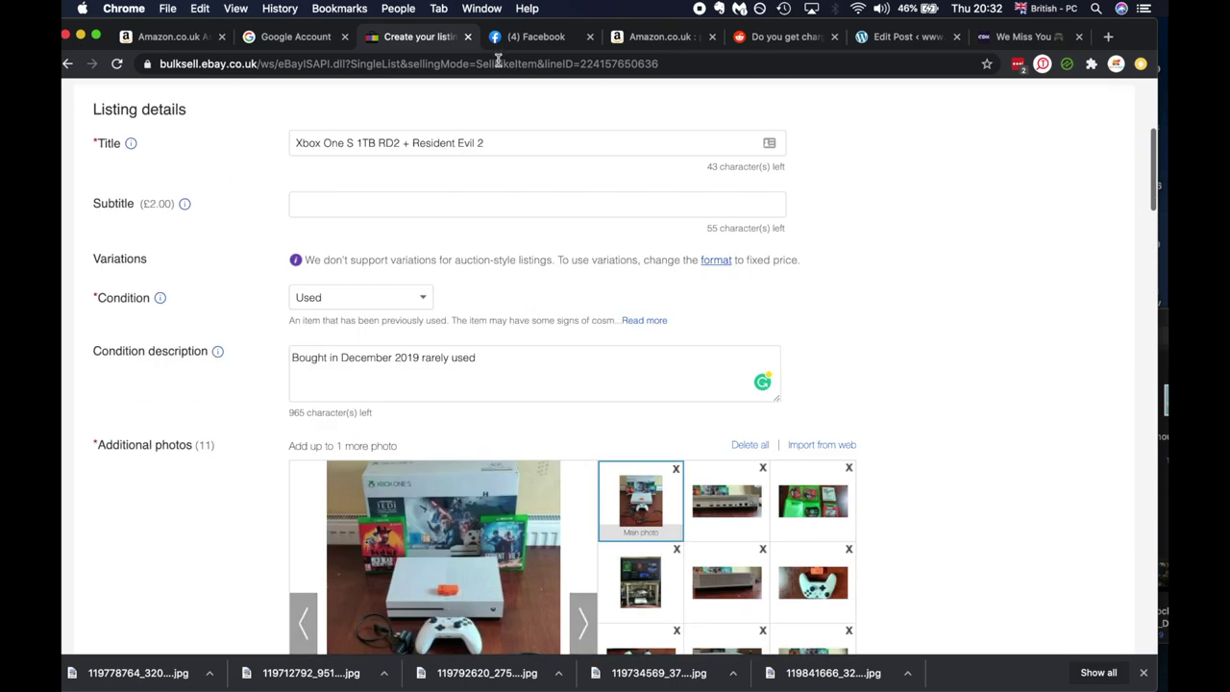
left_click(534, 38)
left_click(444, 39)
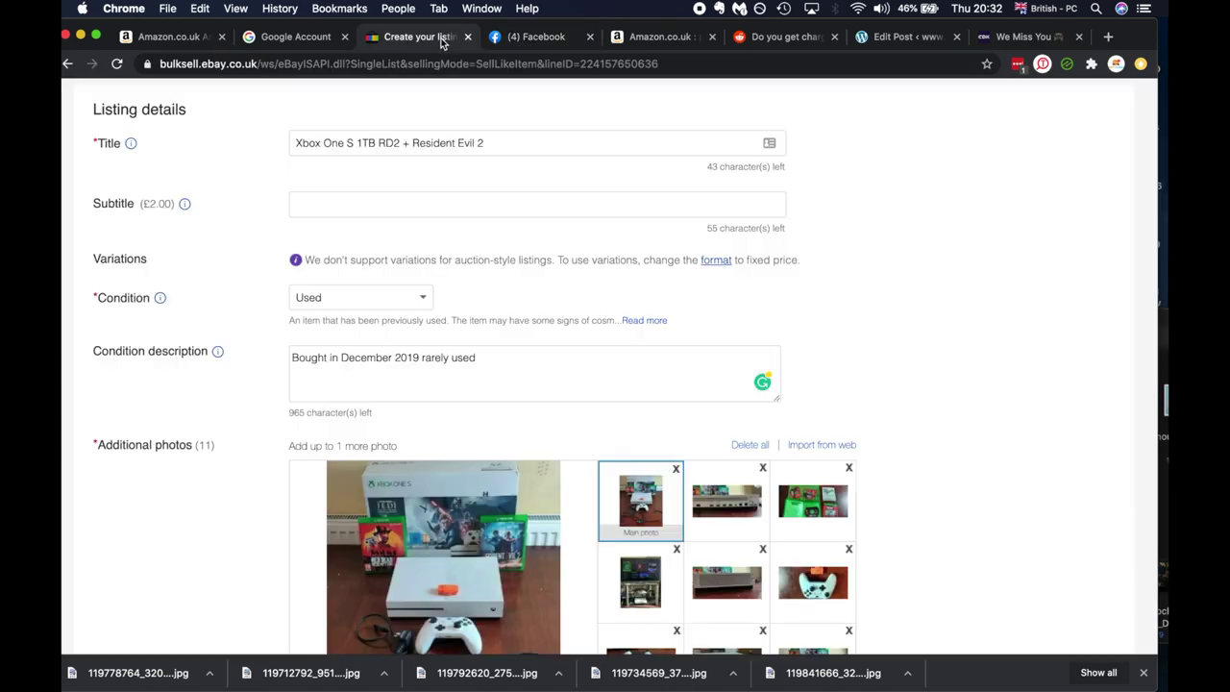
Check the listing again from the condition description and photos through the item specifics to the item description.
scroll(510, 486, "down", 5)
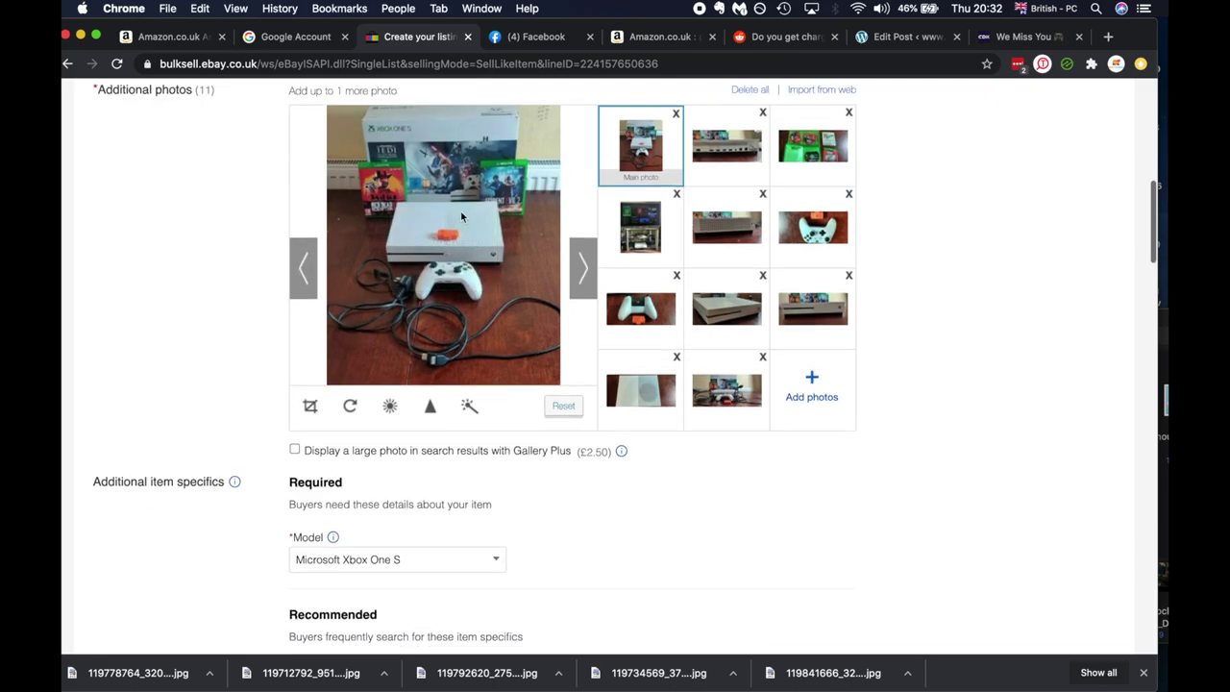
scroll(463, 218, "down", 3)
scroll(452, 231, "up", 4)
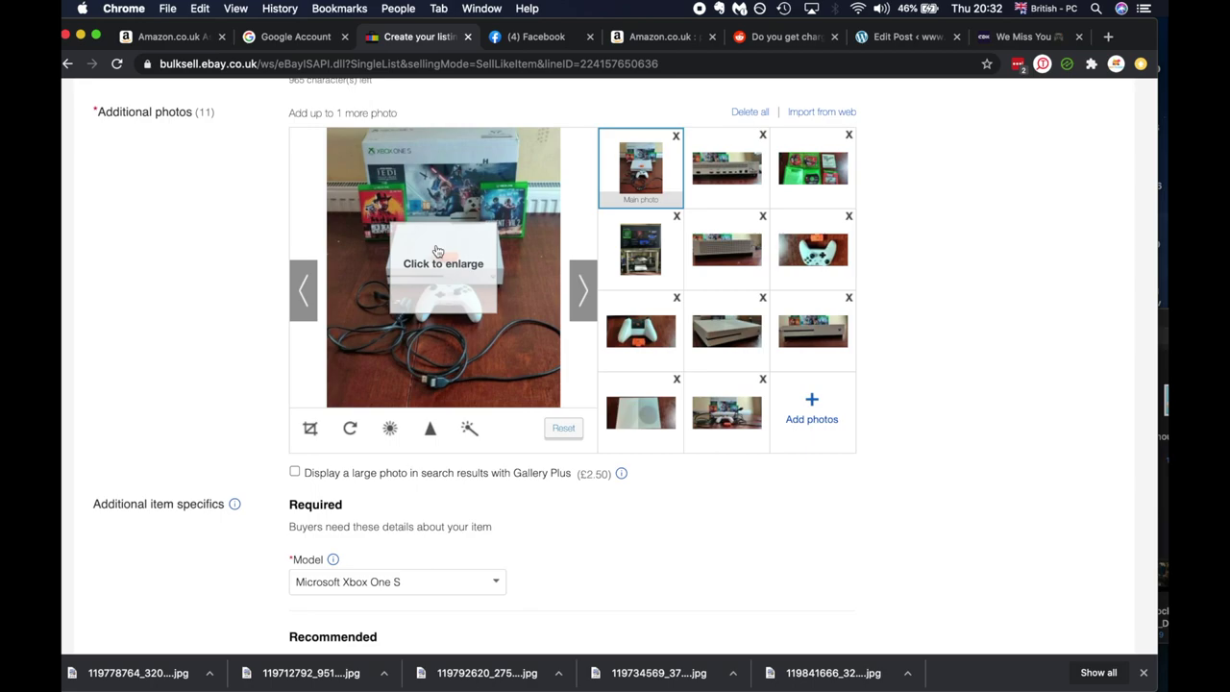
scroll(436, 243, "down", 9)
scroll(425, 243, "up", 6)
scroll(426, 243, "up", 10)
scroll(426, 259, "down", 14)
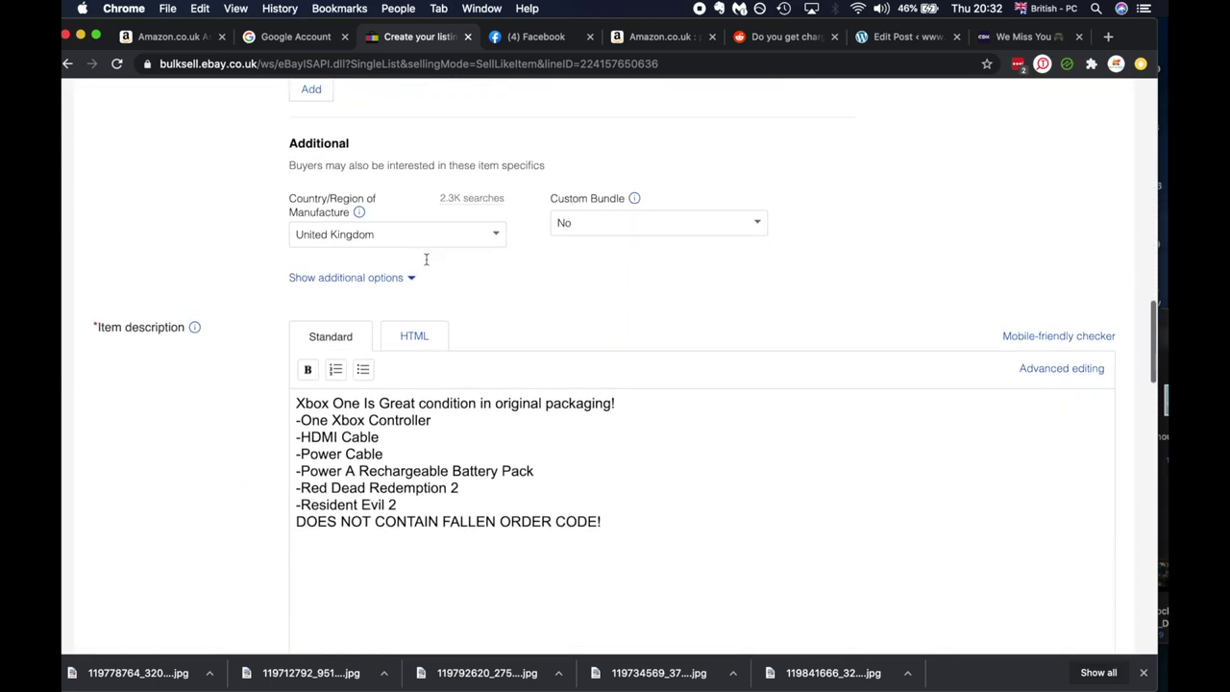
scroll(426, 259, "up", 10)
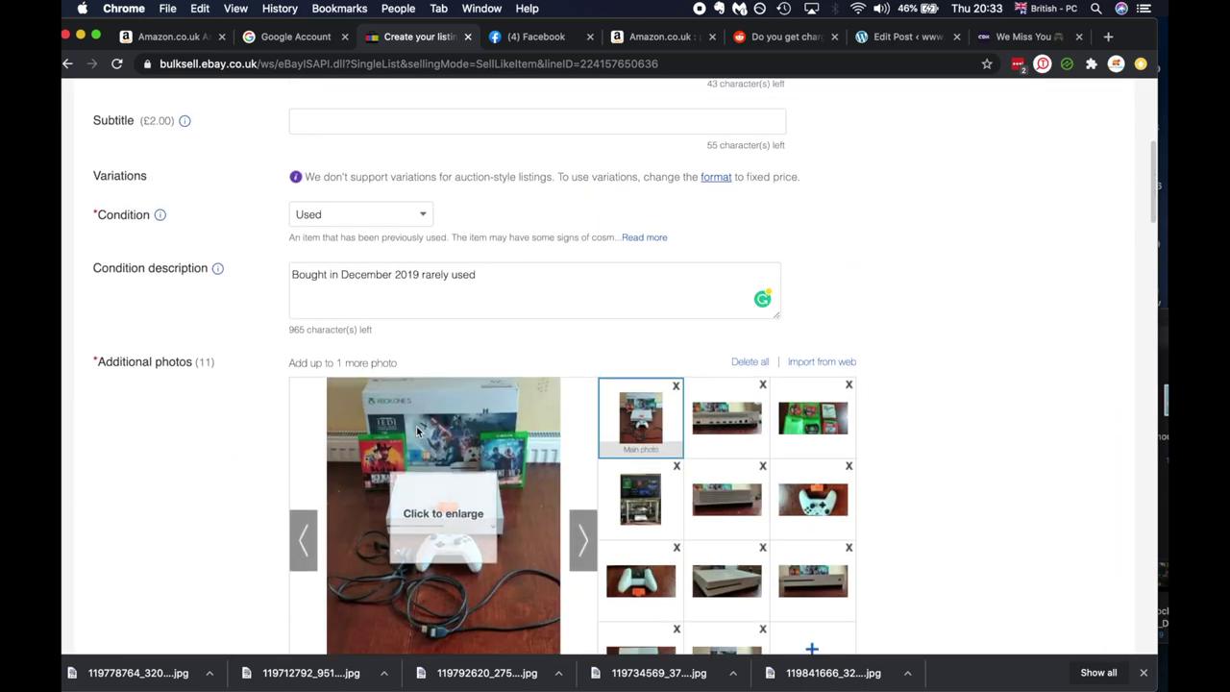
scroll(458, 409, "down", 1)
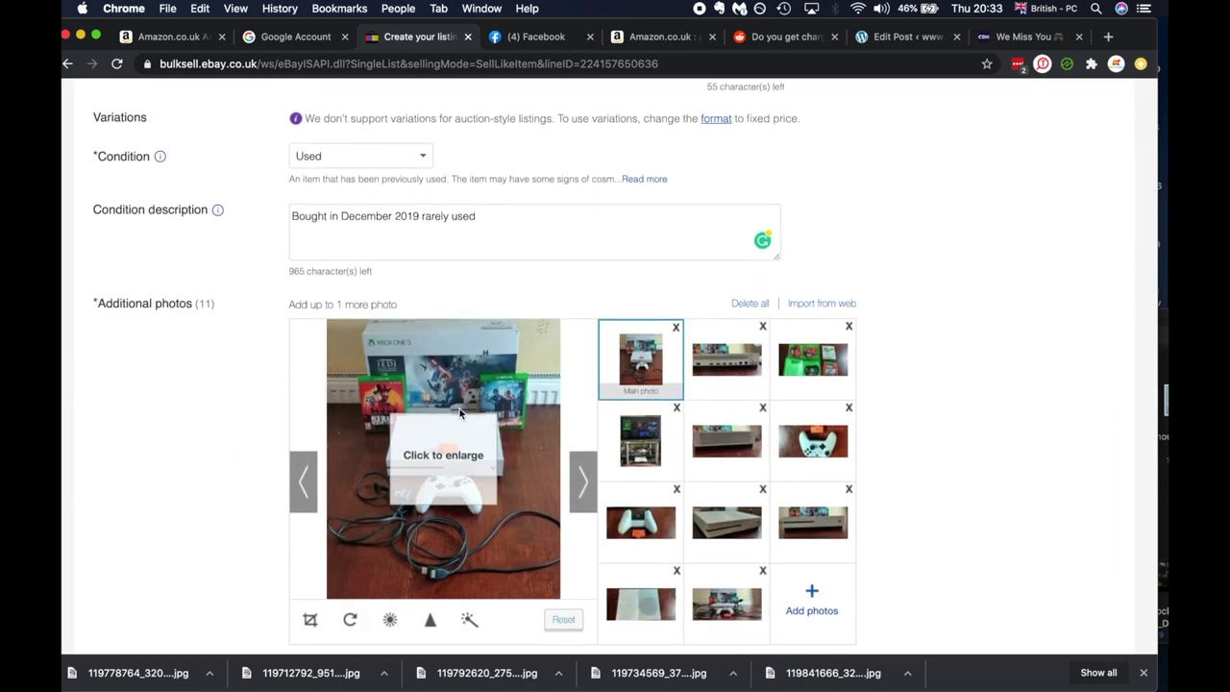
scroll(460, 411, "down", 7)
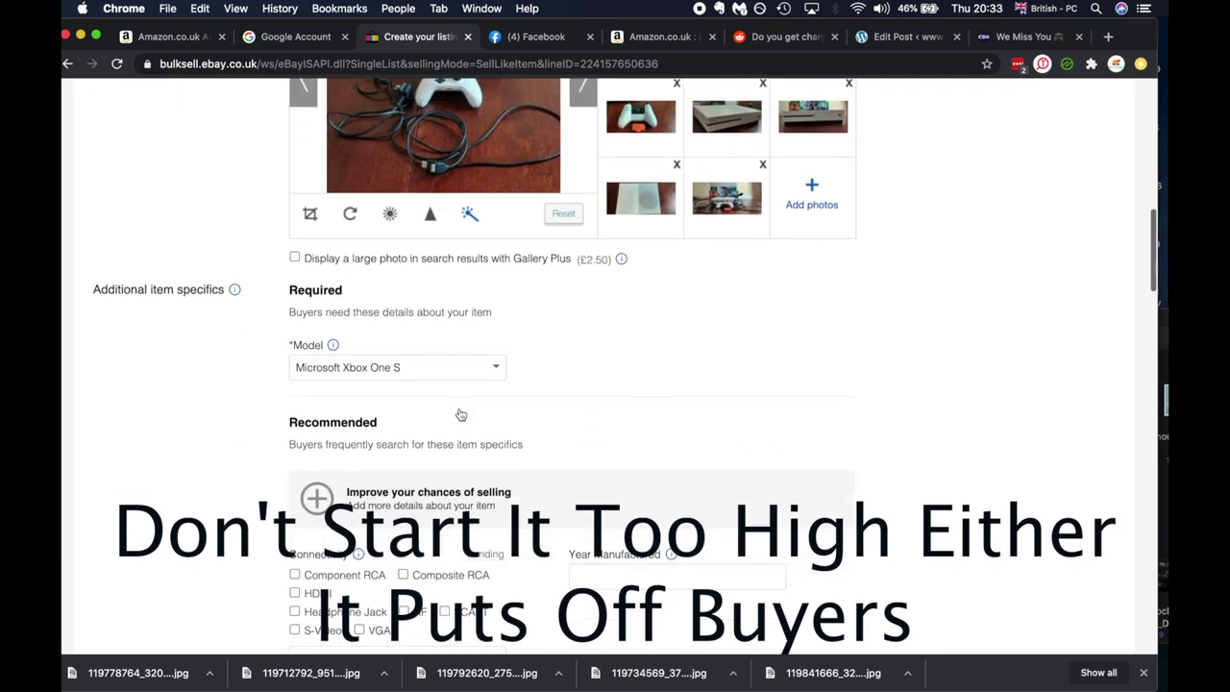
scroll(461, 414, "down", 14)
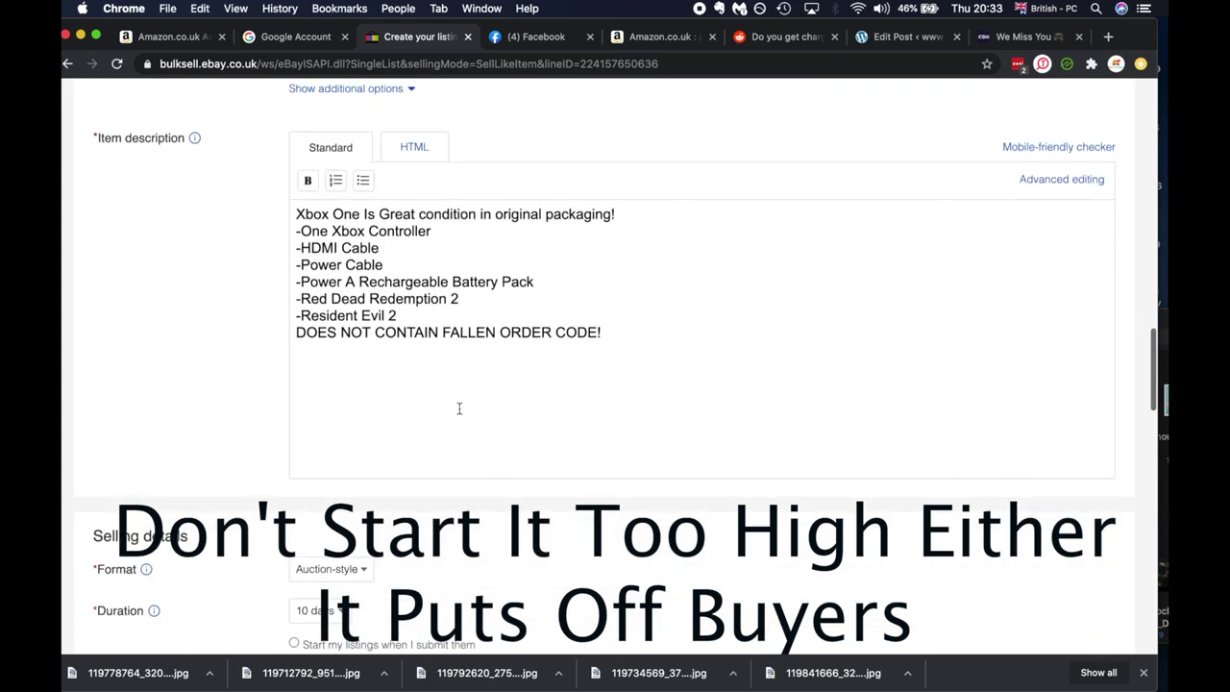
scroll(459, 408, "up", 15)
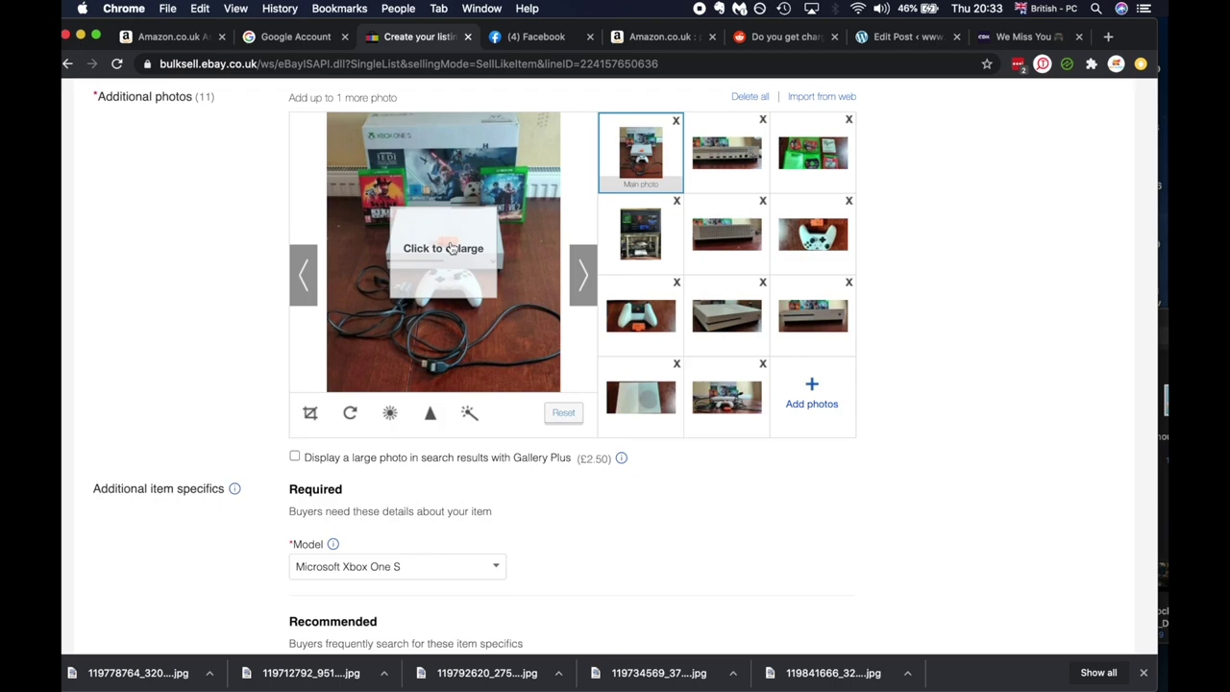
Review the listing's additional photos against the accessories and games named in the item description.
scroll(452, 248, "down", 1)
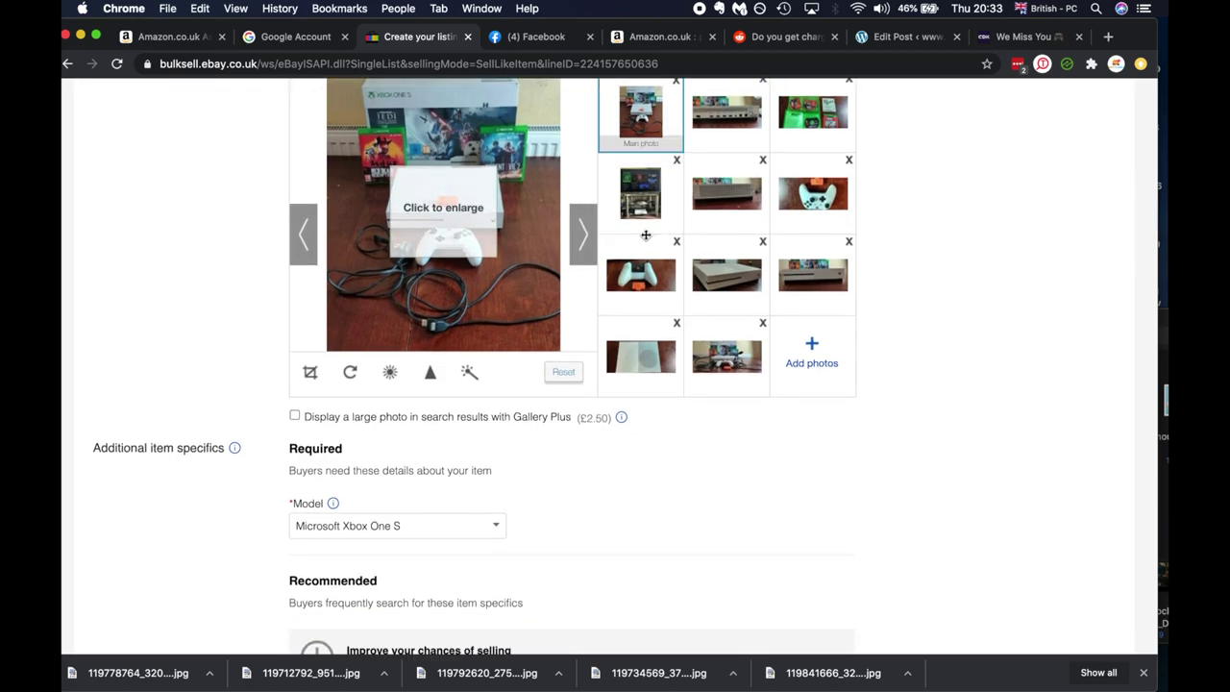
scroll(470, 238, "down", 10)
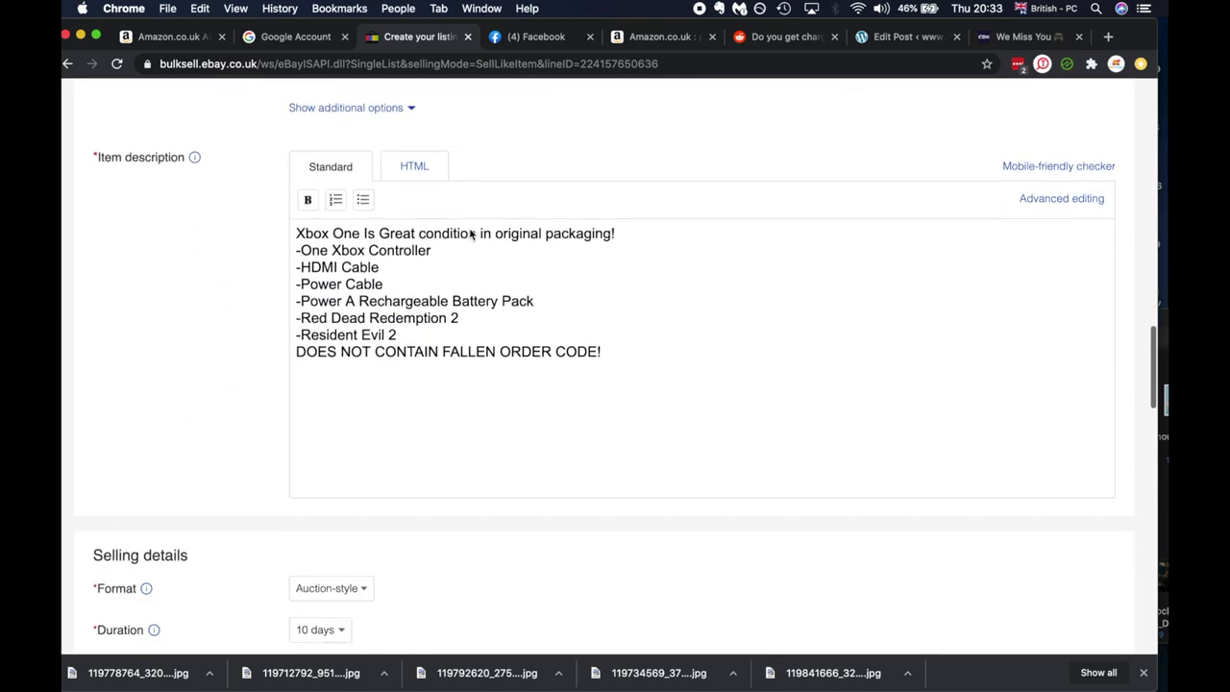
scroll(471, 231, "up", 4)
scroll(470, 241, "up", 8)
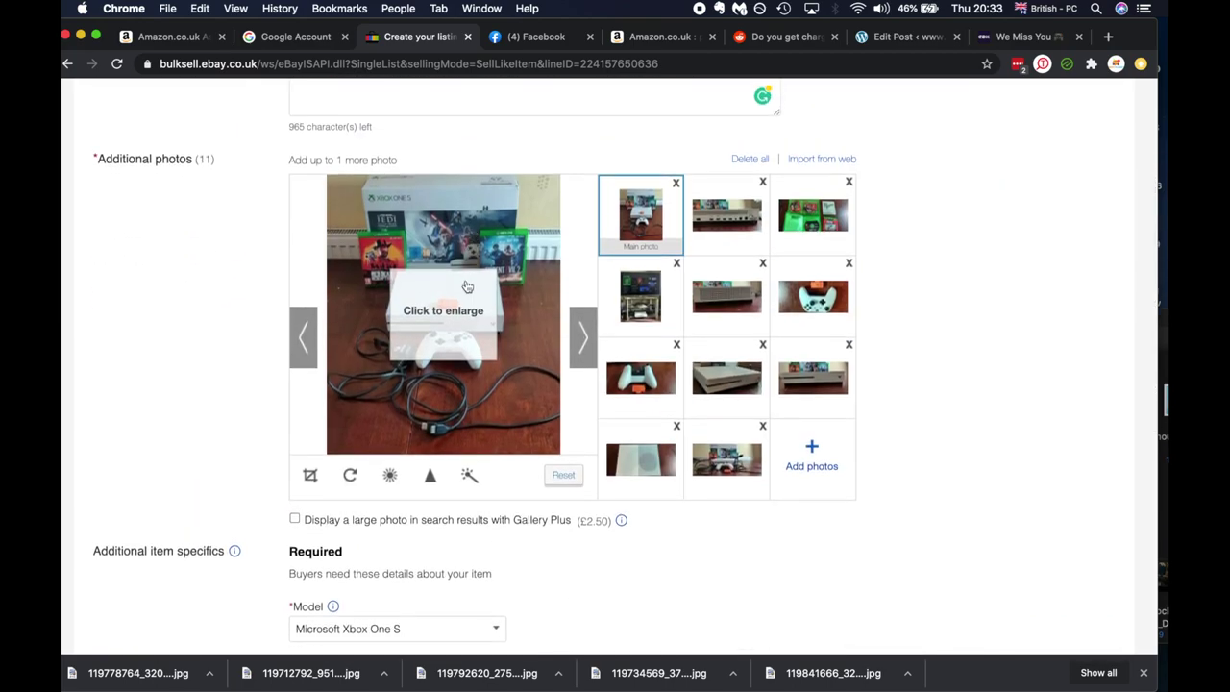
Turn on selling as a lot in the listing's quantity settings.
scroll(476, 286, "down", 15)
scroll(400, 247, "up", 3)
scroll(399, 247, "up", 2)
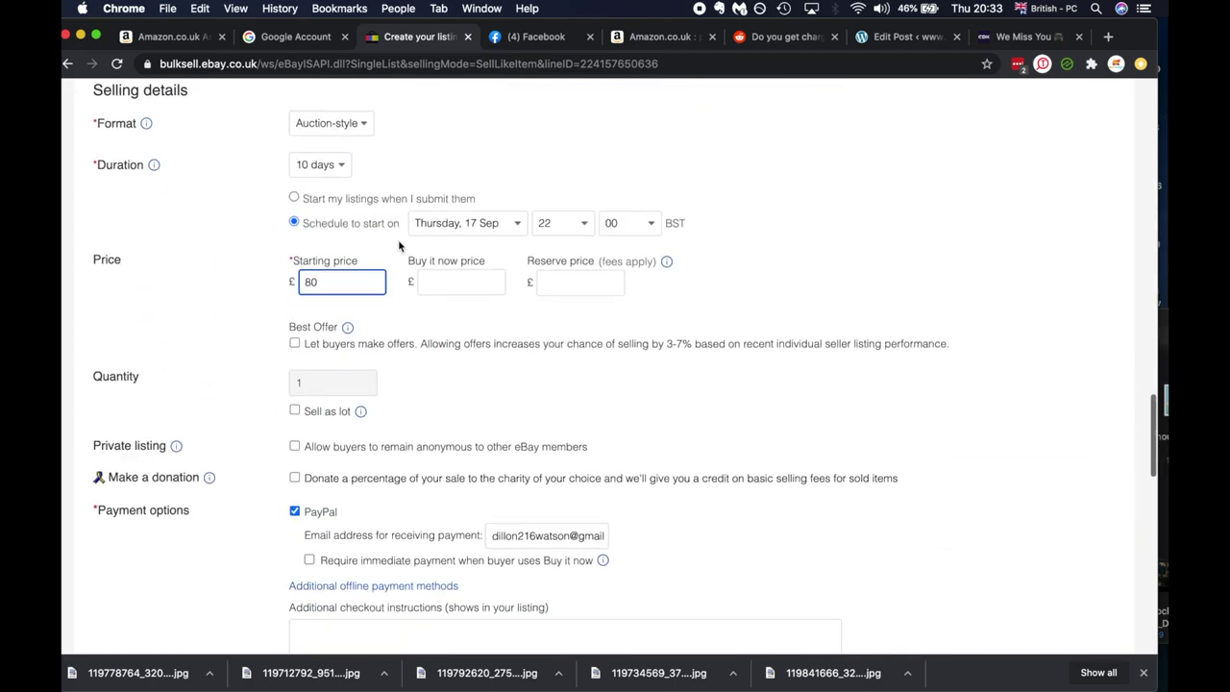
left_click(295, 410)
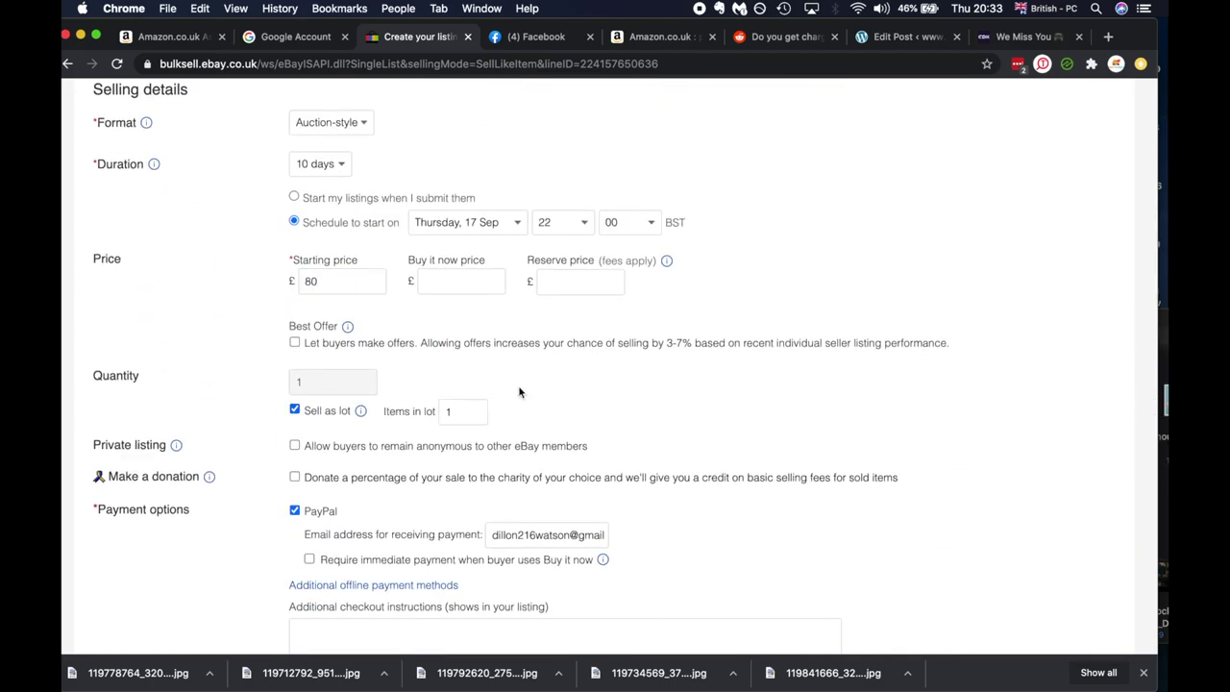
Compare postage charges on other Xbox One S listings and set this listing's domestic postage cost to £7.28.
scroll(554, 370, "down", 8)
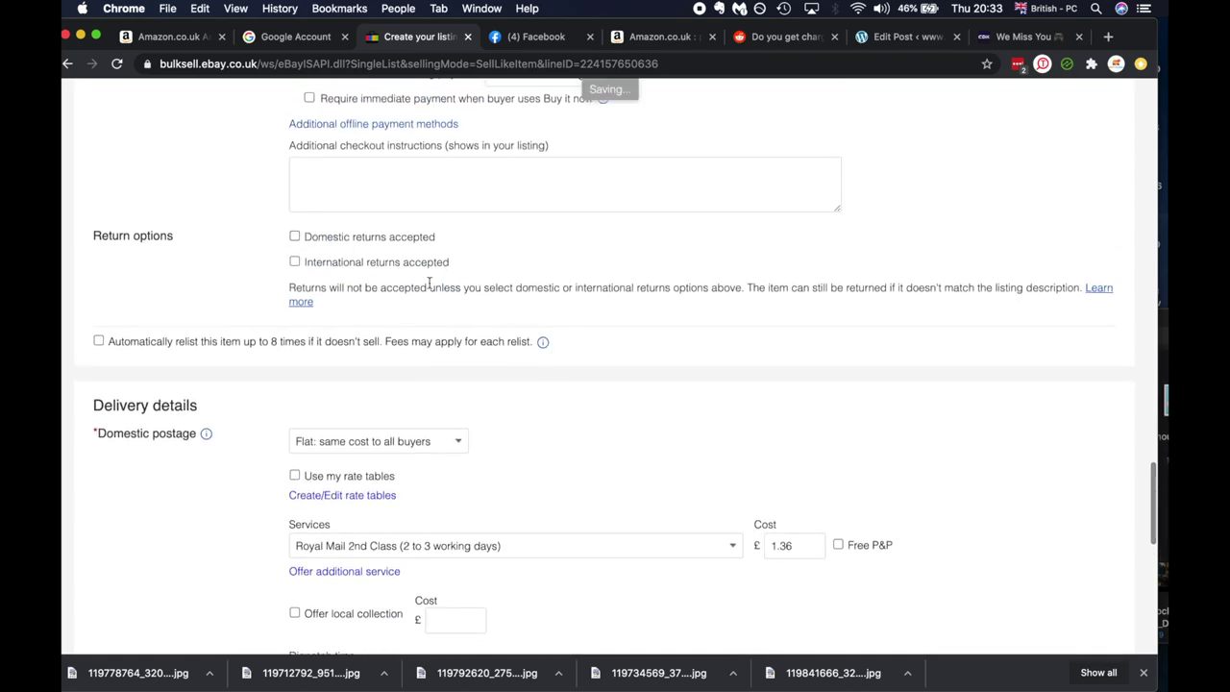
scroll(337, 296, "down", 6)
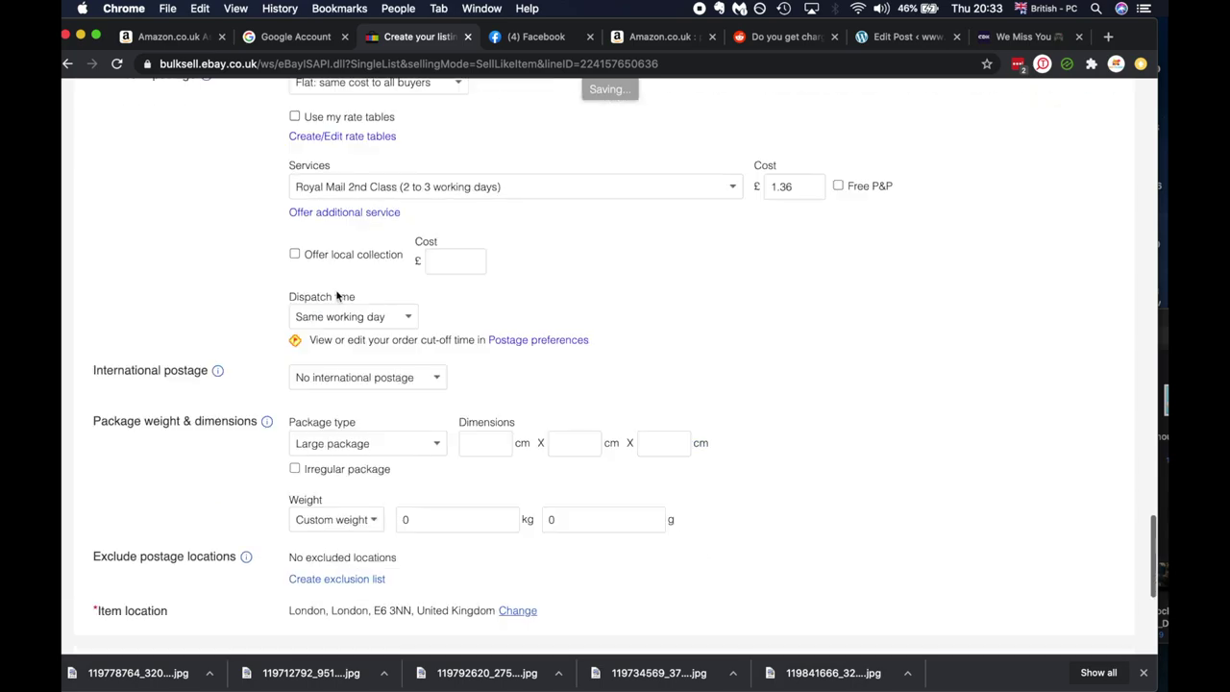
scroll(498, 300, "up", 2)
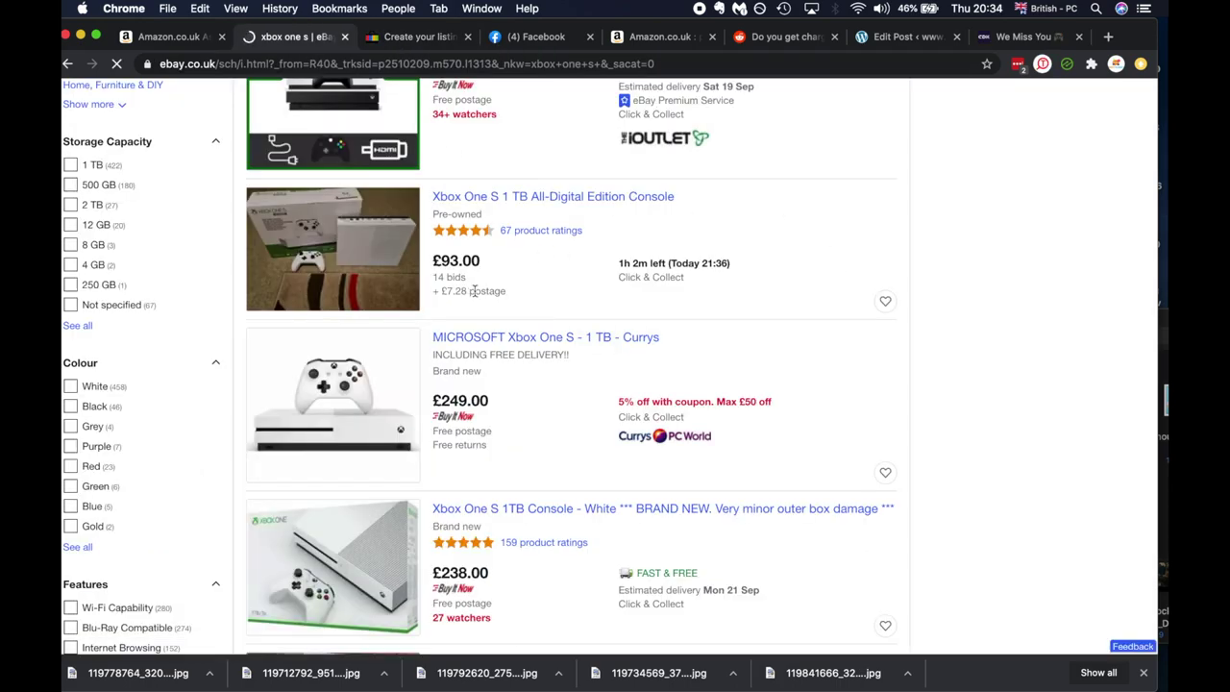
scroll(477, 292, "down", 3)
scroll(477, 291, "down", 3)
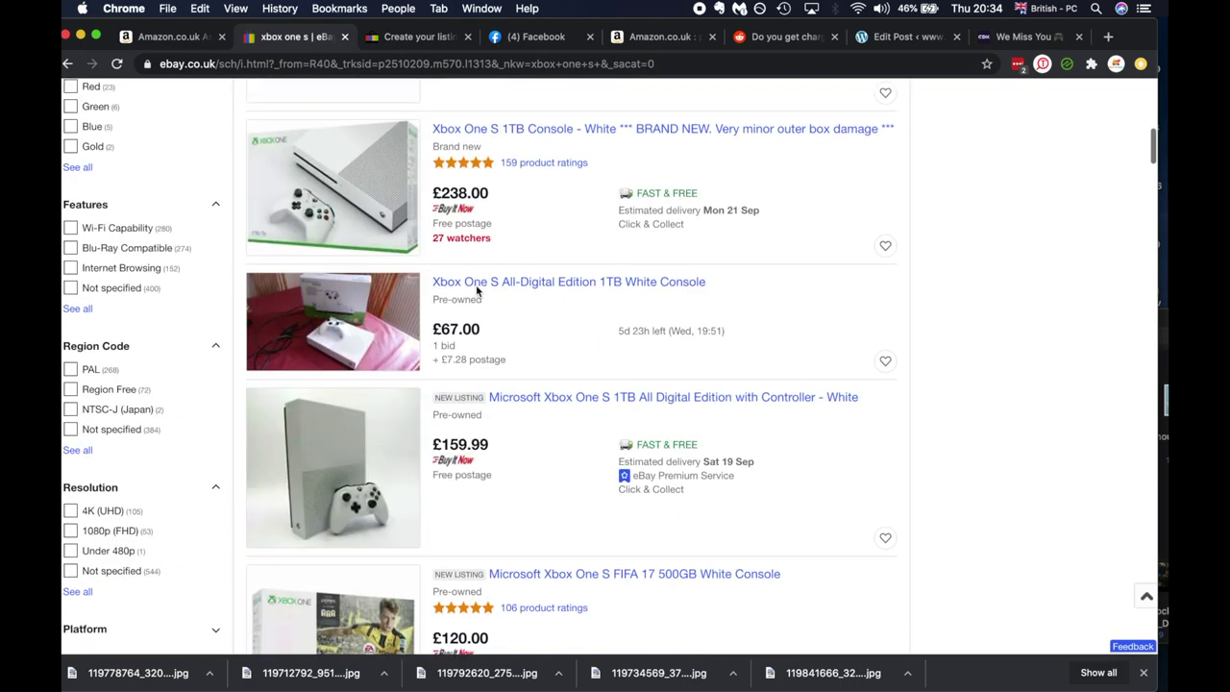
scroll(466, 372, "down", 2)
scroll(465, 372, "down", 5)
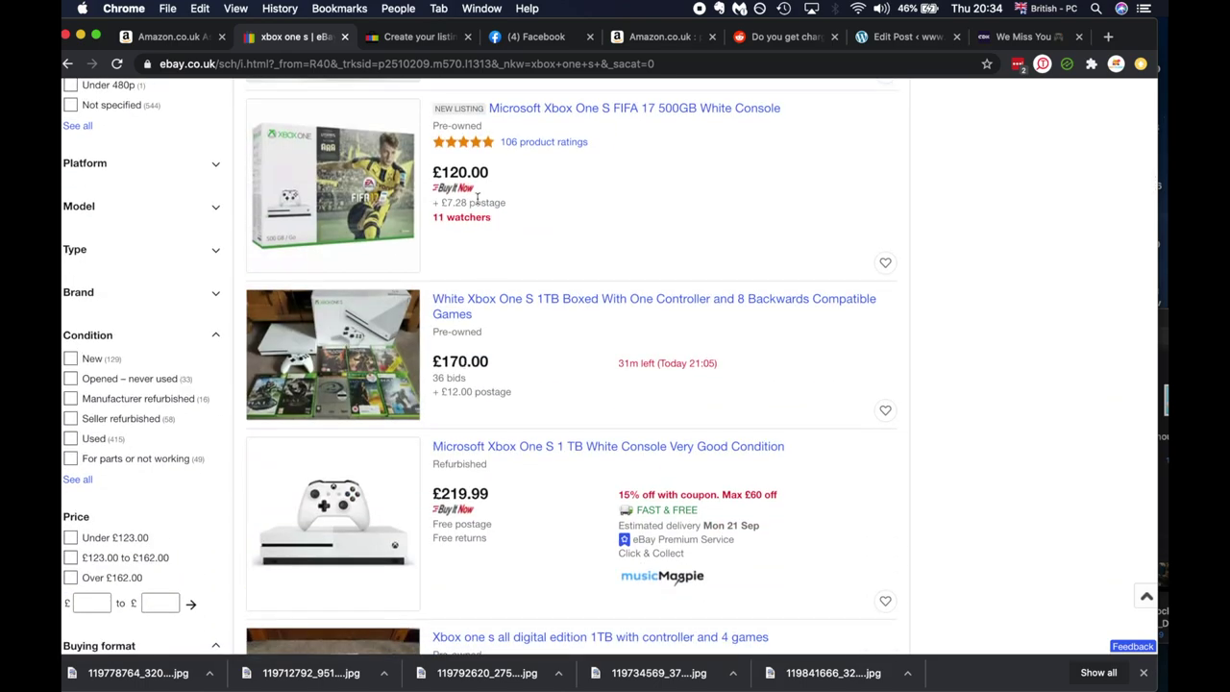
left_click(405, 33)
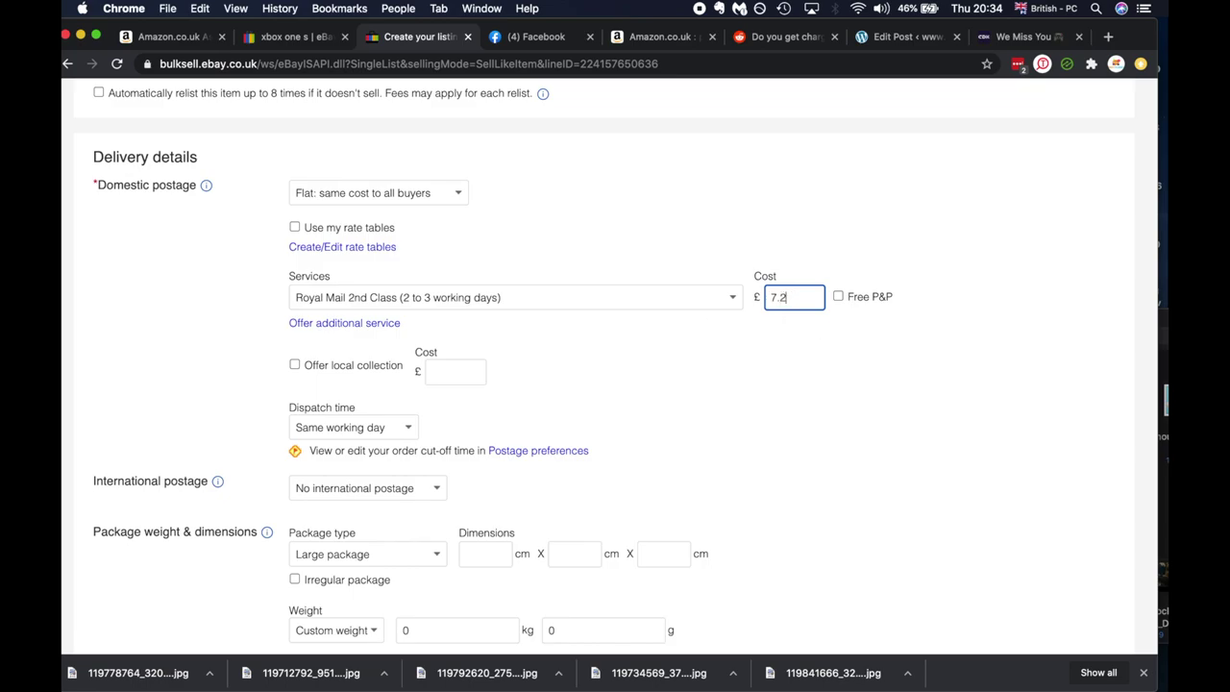
scroll(738, 327, "down", 2)
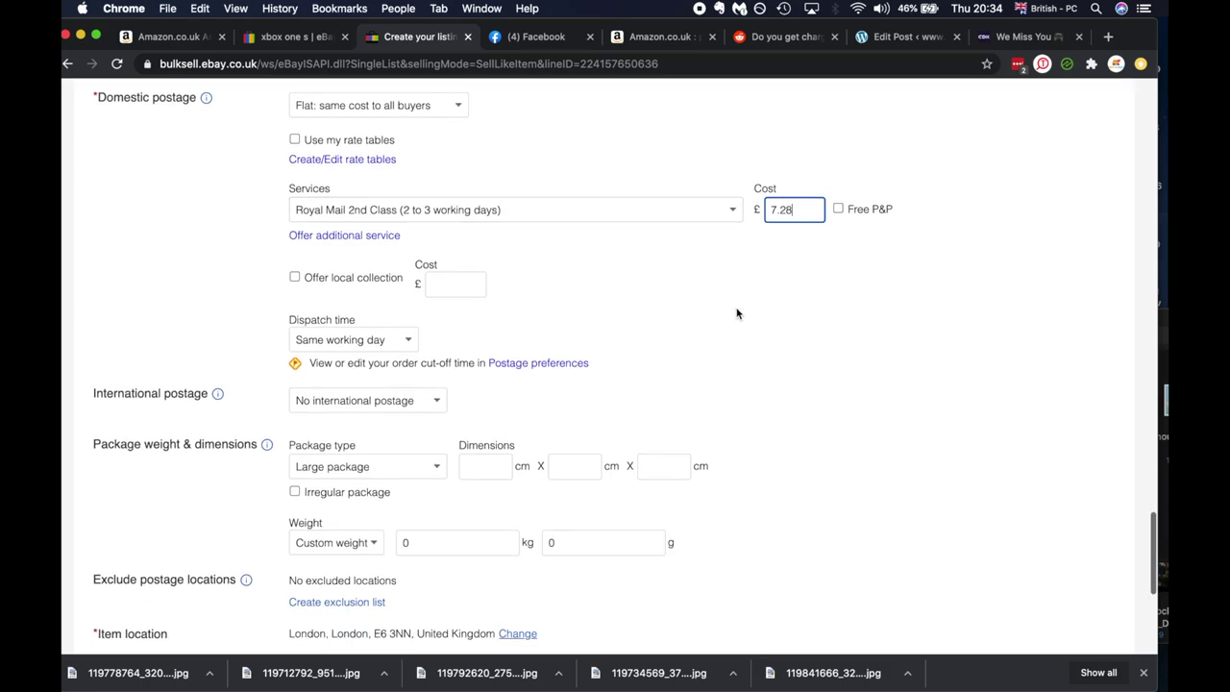
Look through the available domestic postage services, keeping Royal Mail 2nd Class (2 to 3 working days).
left_click(404, 219)
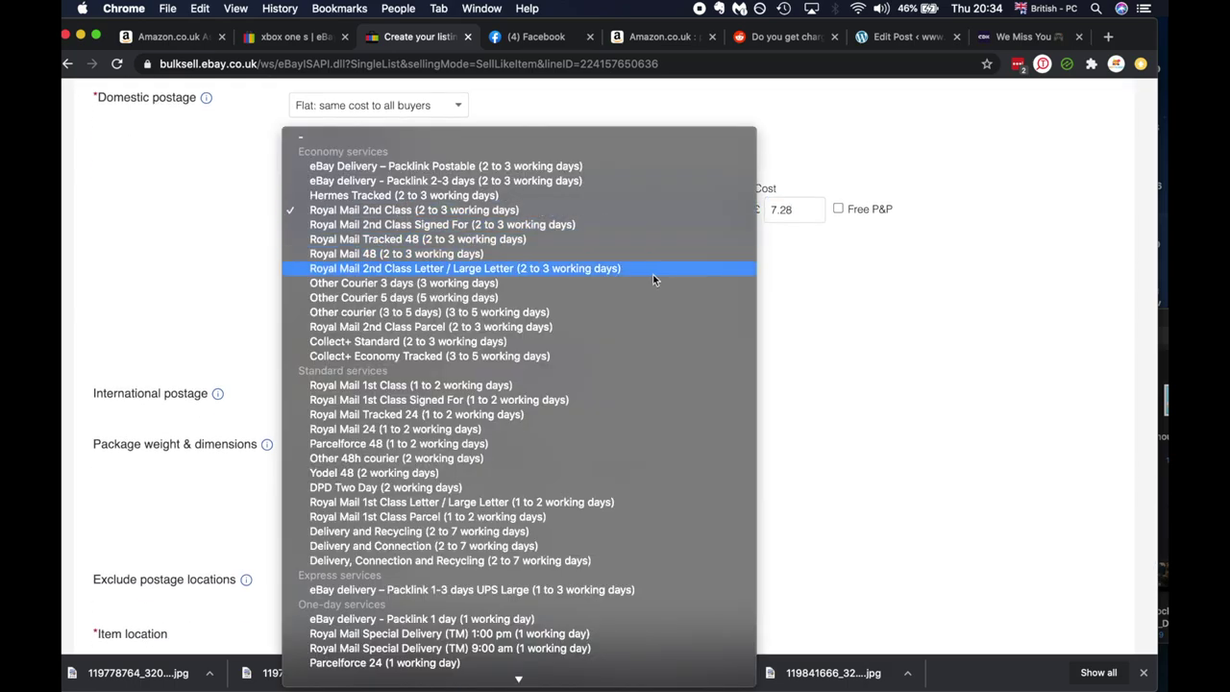
left_click(893, 355)
scroll(893, 355, "down", 1)
scroll(893, 355, "down", 8)
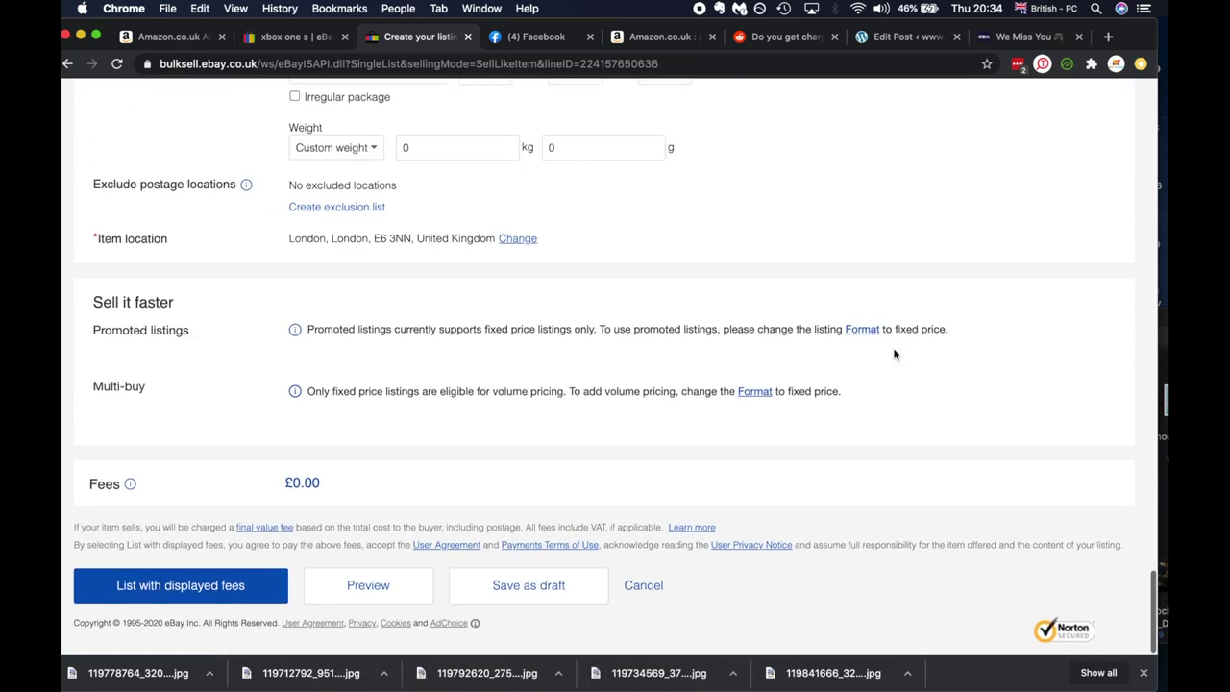
scroll(845, 350, "up", 13)
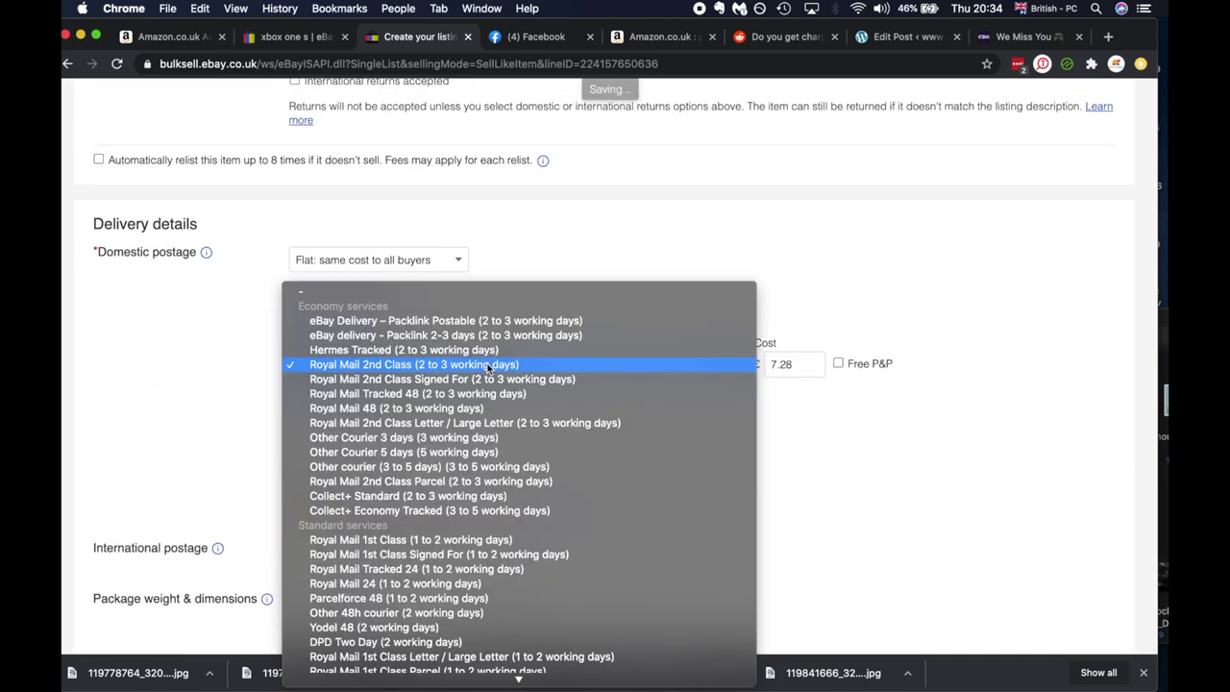
left_click(487, 363)
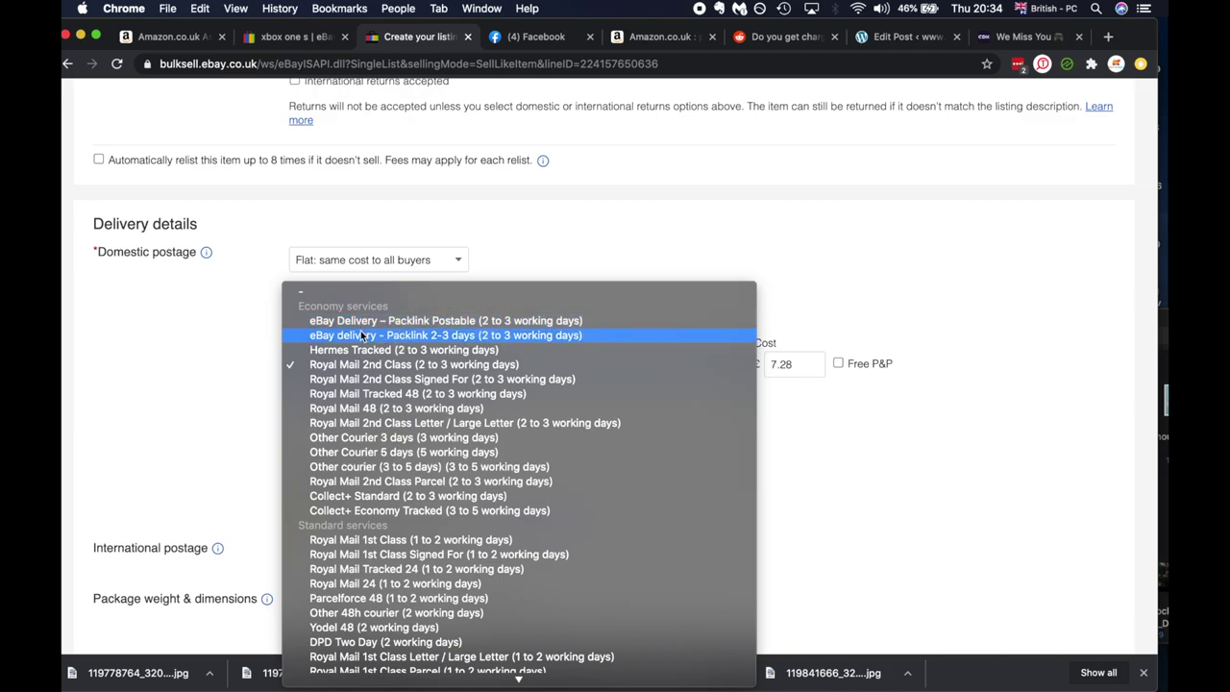
left_click(356, 540)
Preview the listing, check its photos, condition, starting bid and postage, and close the preview.
scroll(767, 389, "down", 6)
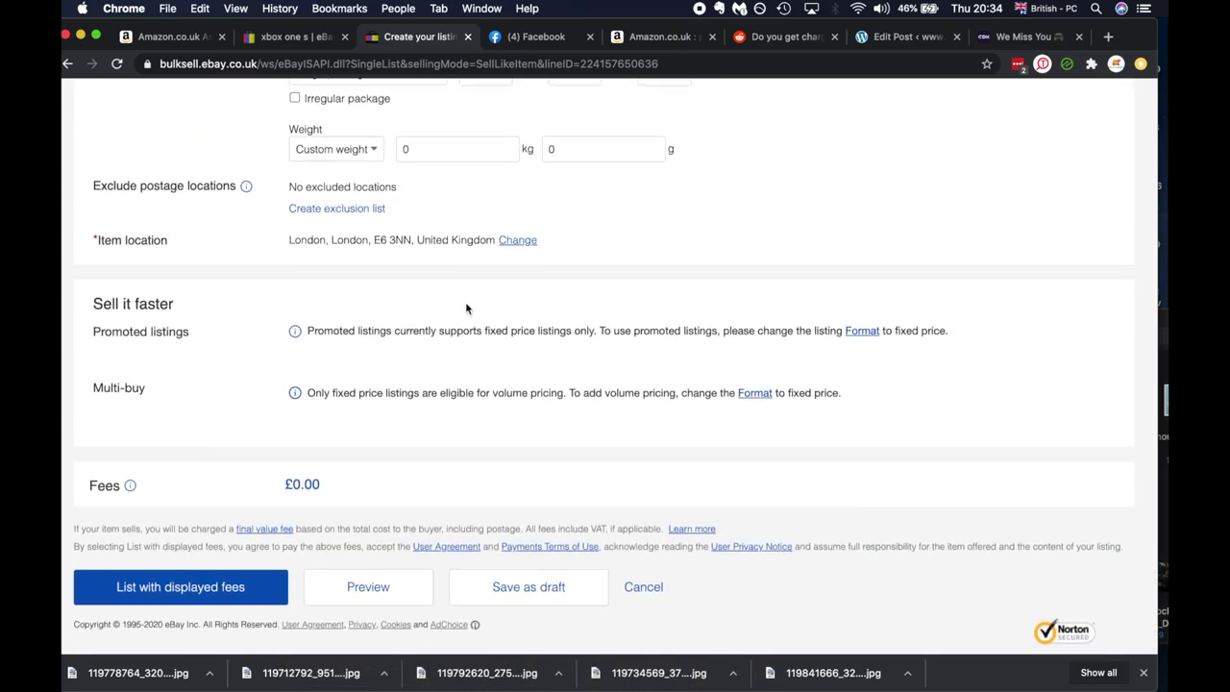
left_click(368, 582)
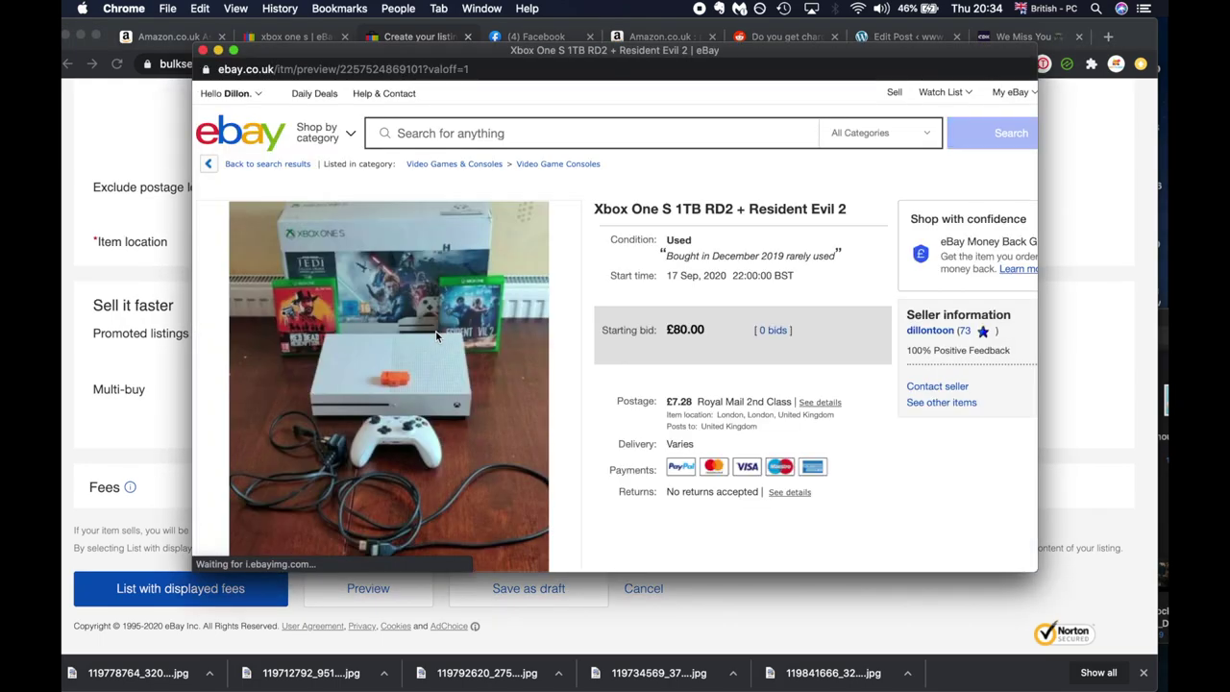
scroll(437, 336, "down", 3)
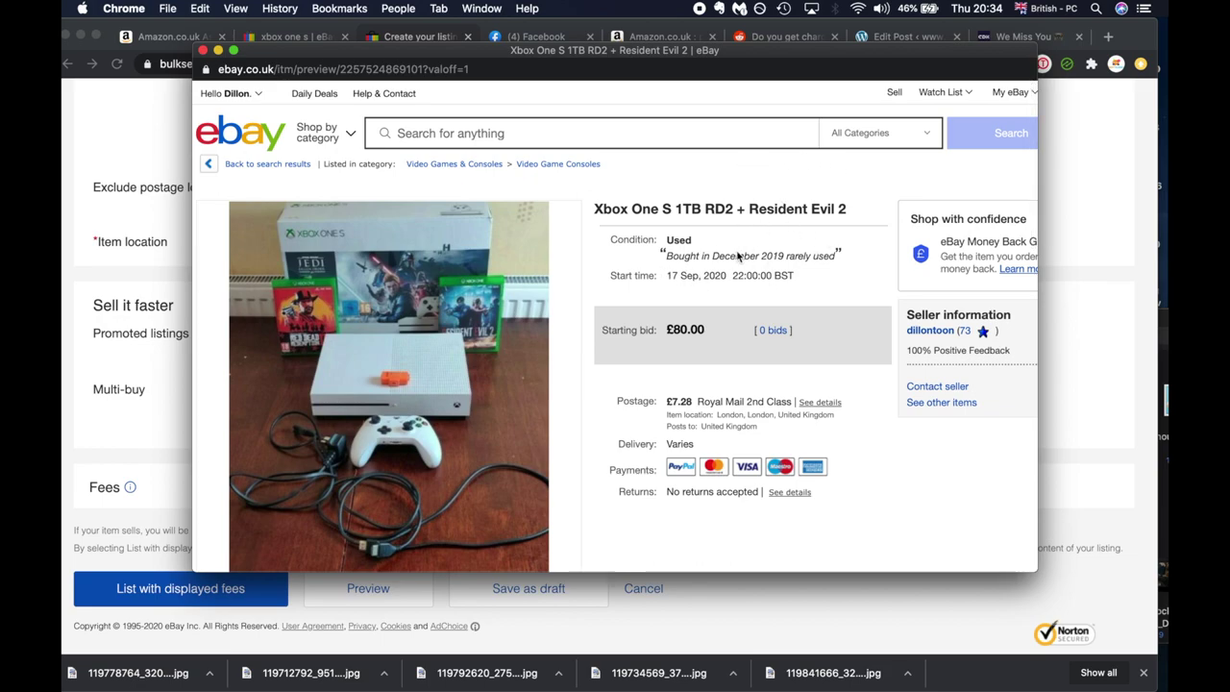
scroll(732, 255, "down", 3)
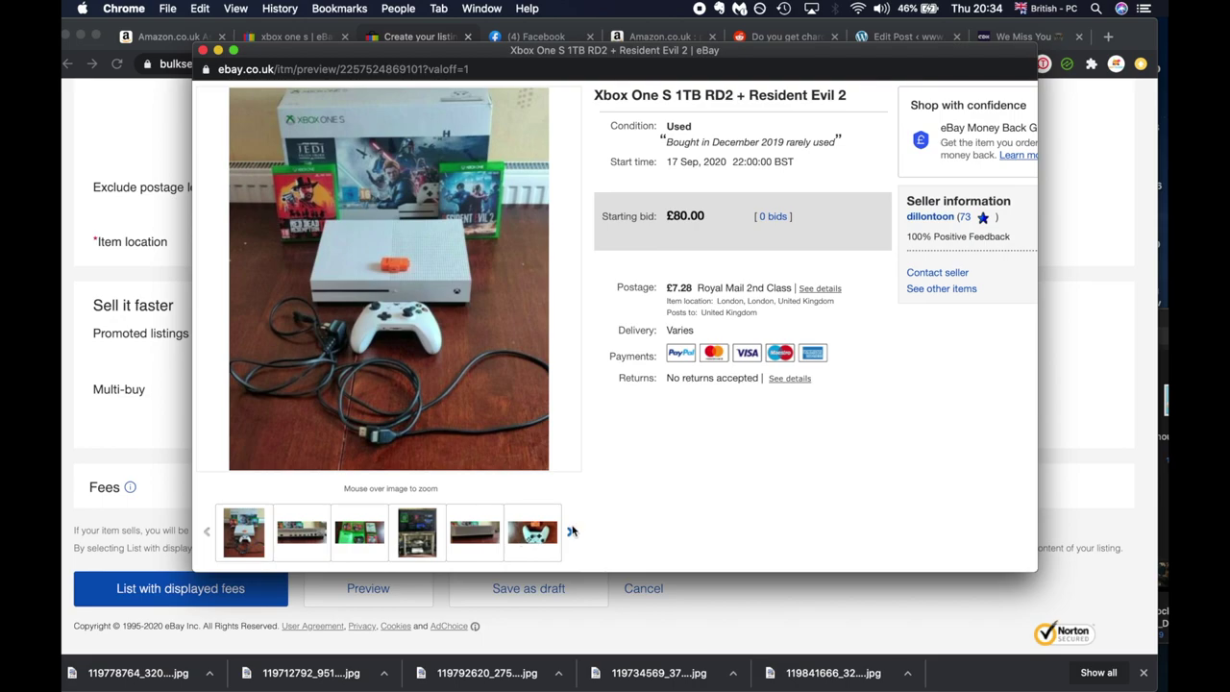
scroll(568, 534, "up", 1)
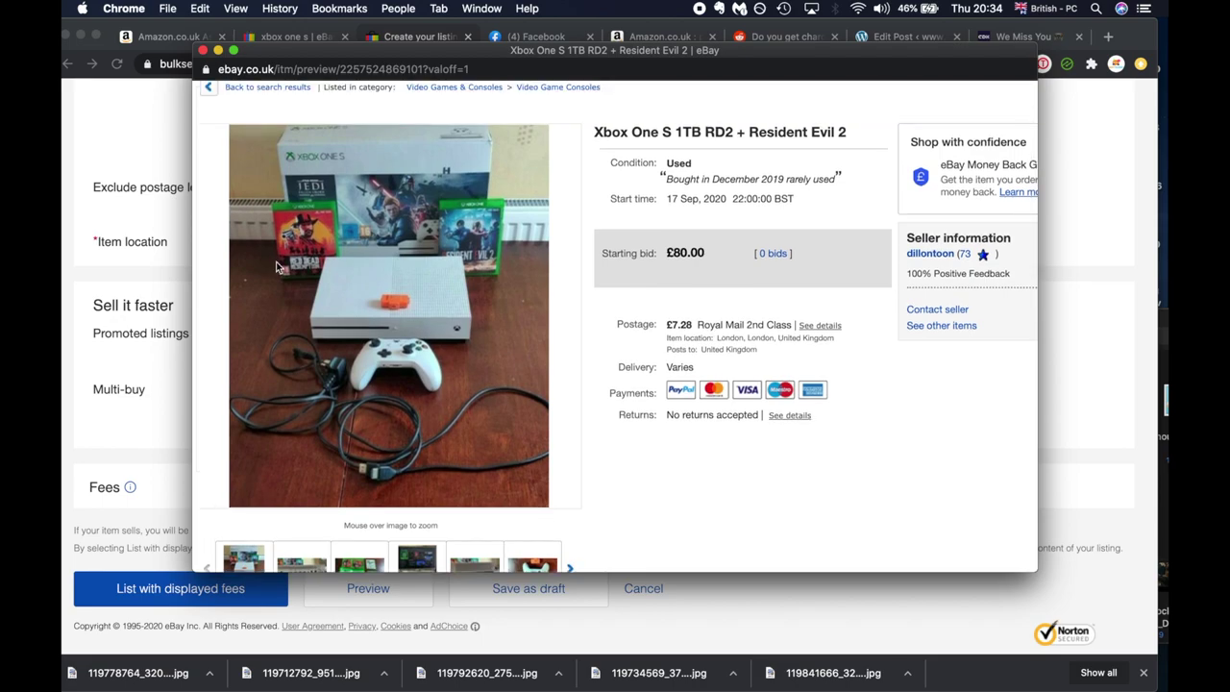
scroll(276, 266, "down", 3)
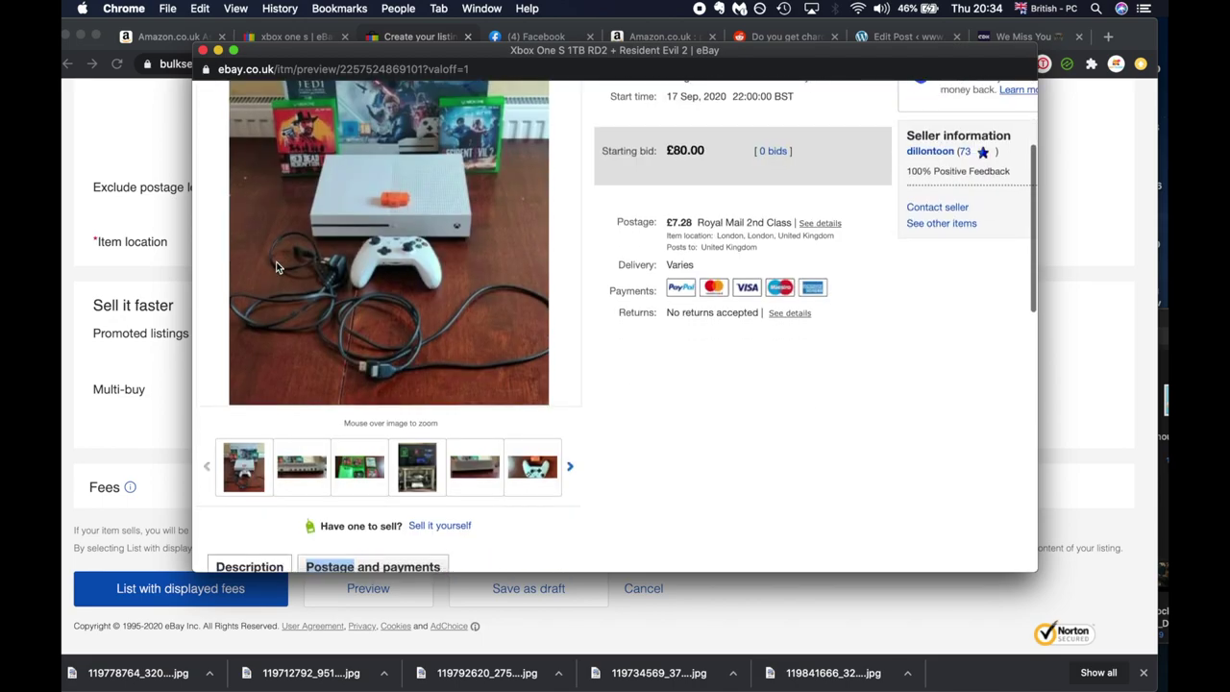
left_click(203, 49)
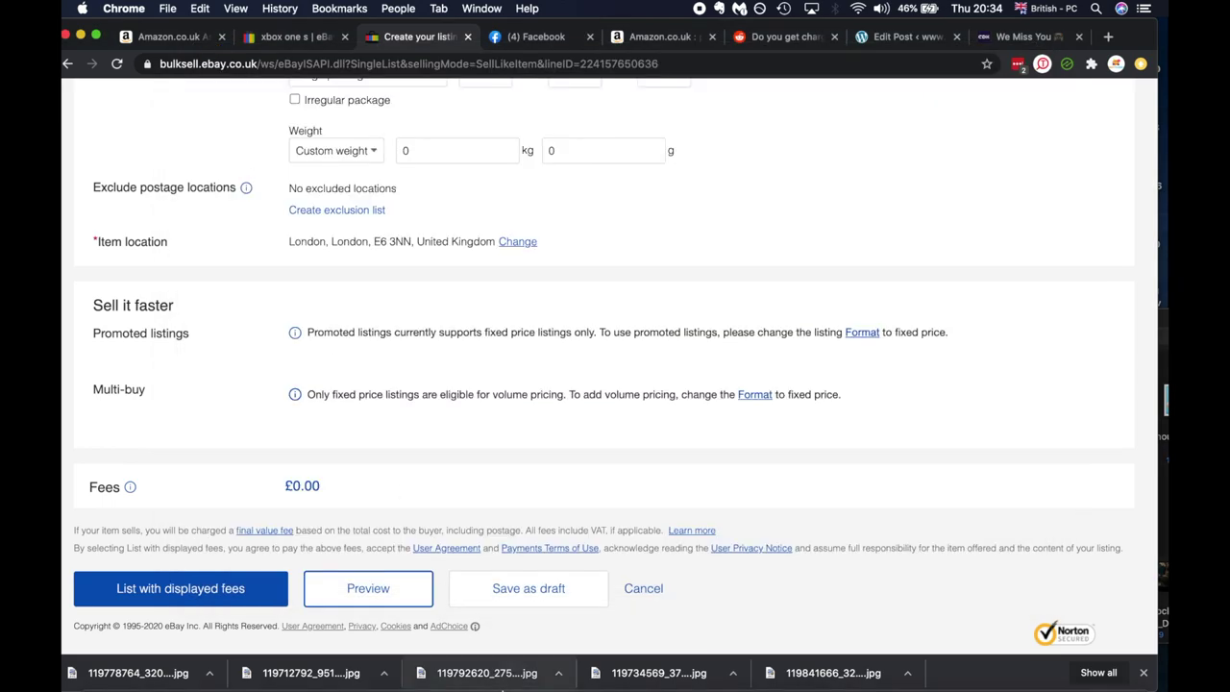